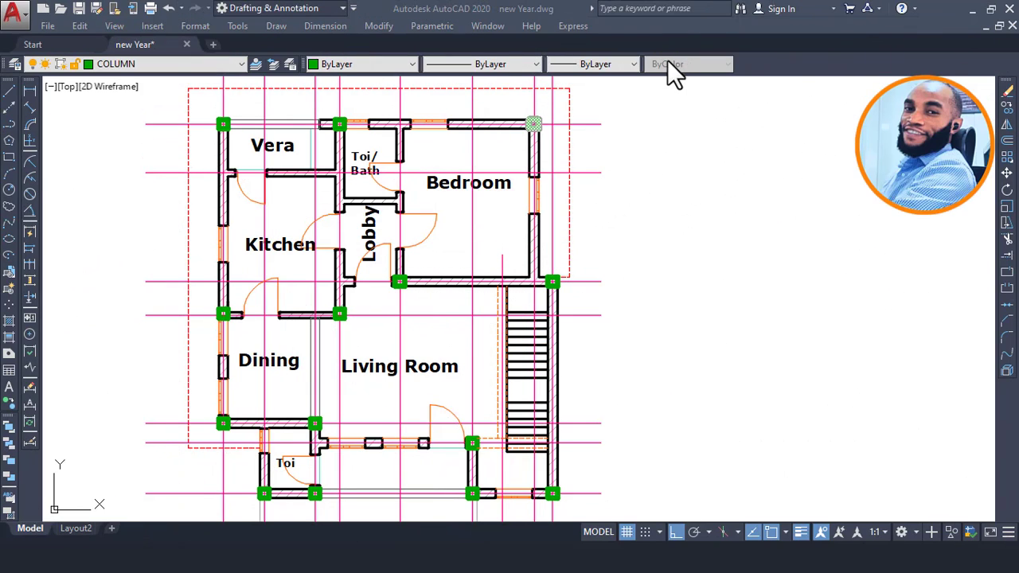
- Examine the column and gridline layout across the ground floor plan, from the veranda and bedroom down to the living room
scroll(437, 216, down, 2)
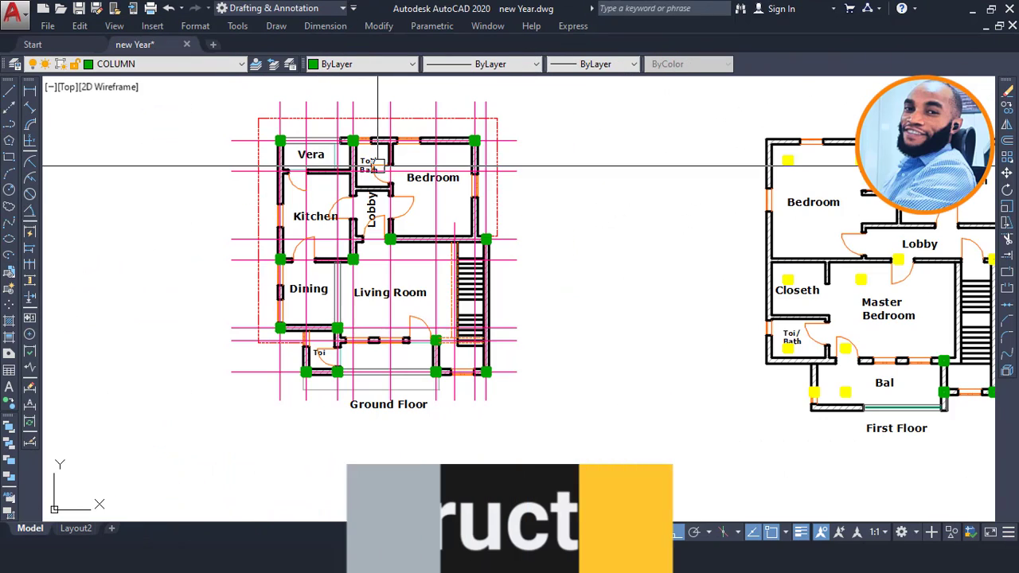
scroll(398, 194, up, 2)
middle_drag(376, 214, 353, 204)
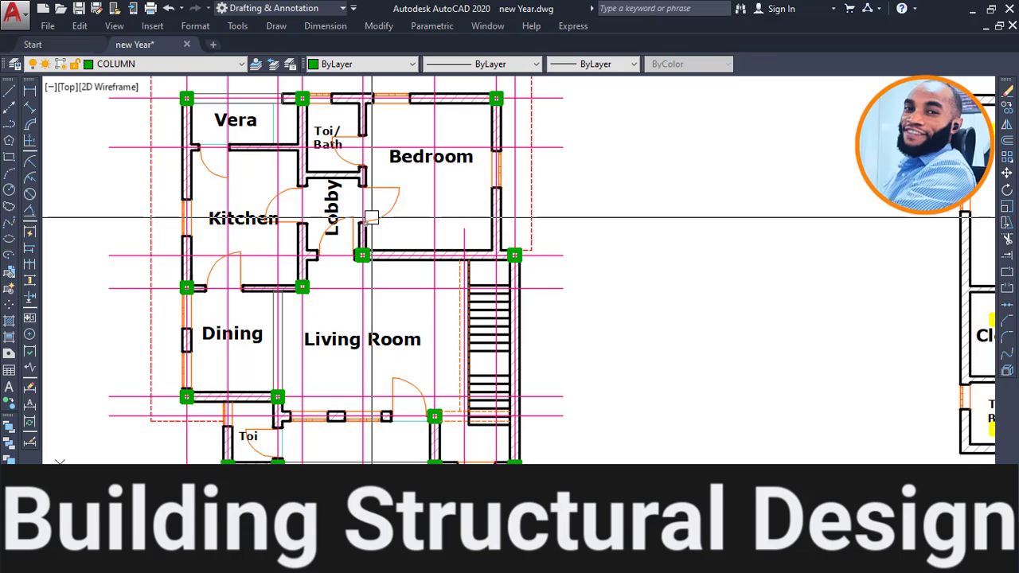
scroll(346, 214, down, 2)
scroll(478, 128, up, 2)
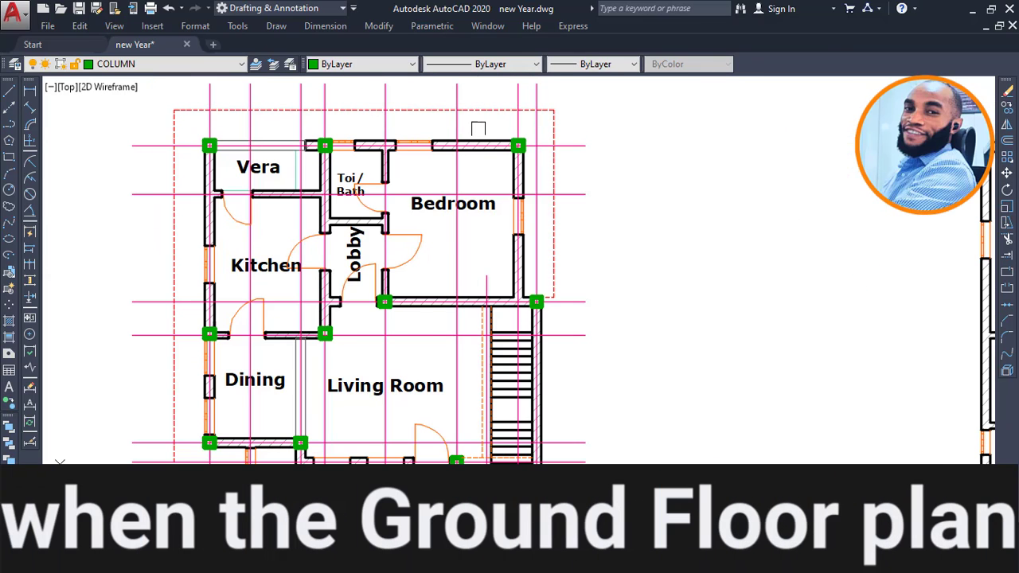
scroll(355, 146, down, 2)
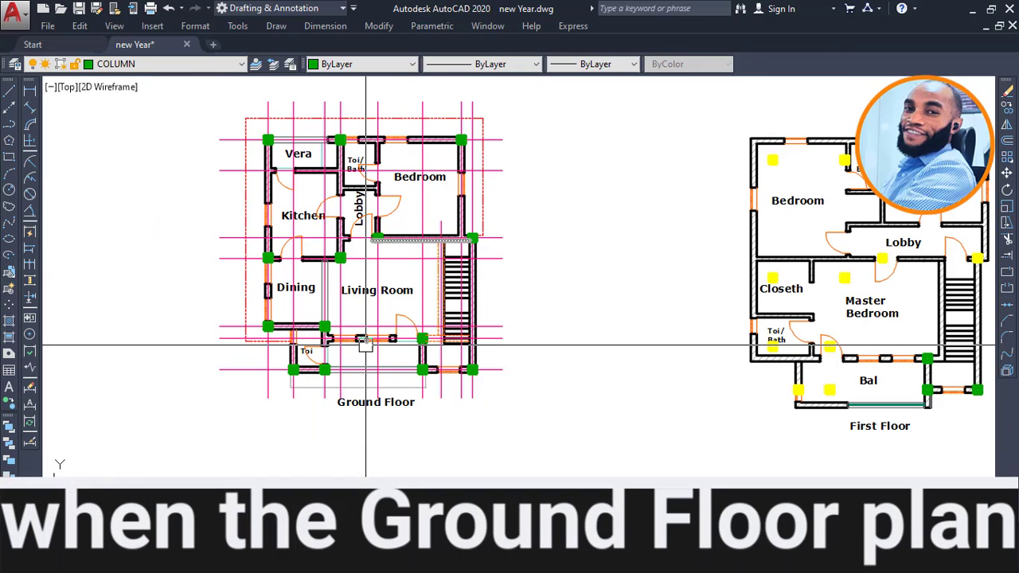
scroll(414, 199, up, 2)
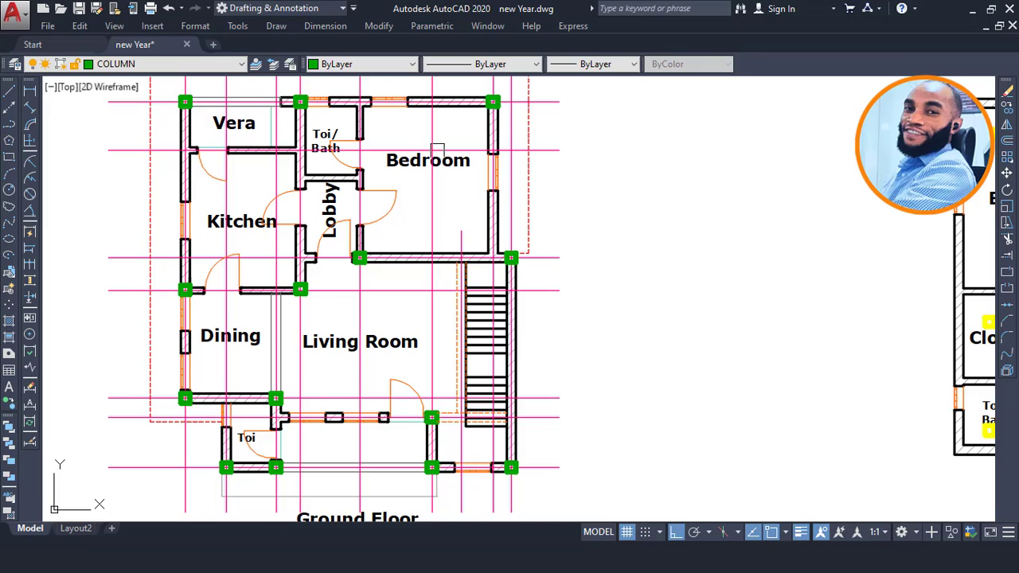
middle_drag(437, 149, 438, 211)
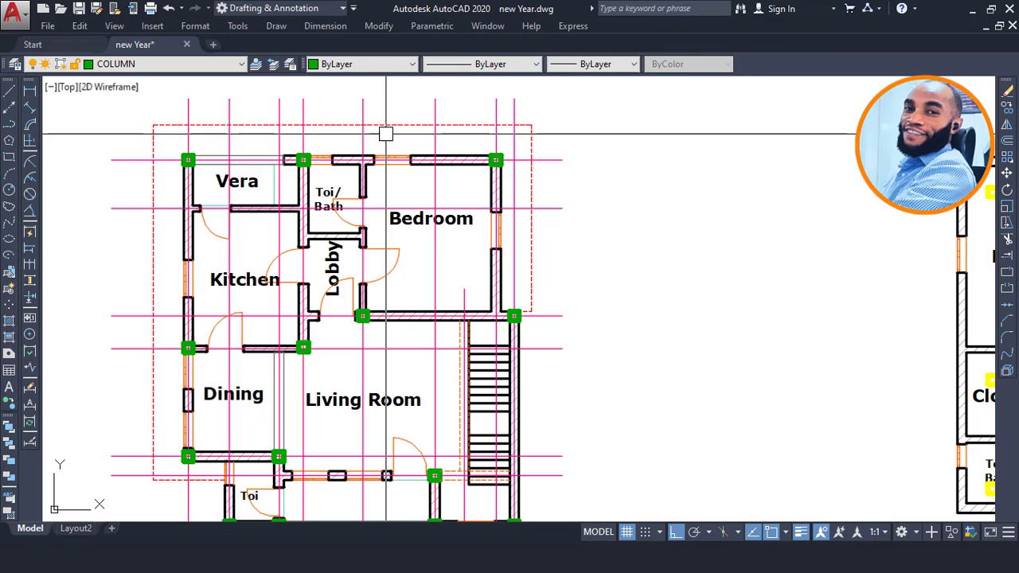
scroll(207, 155, up, 2)
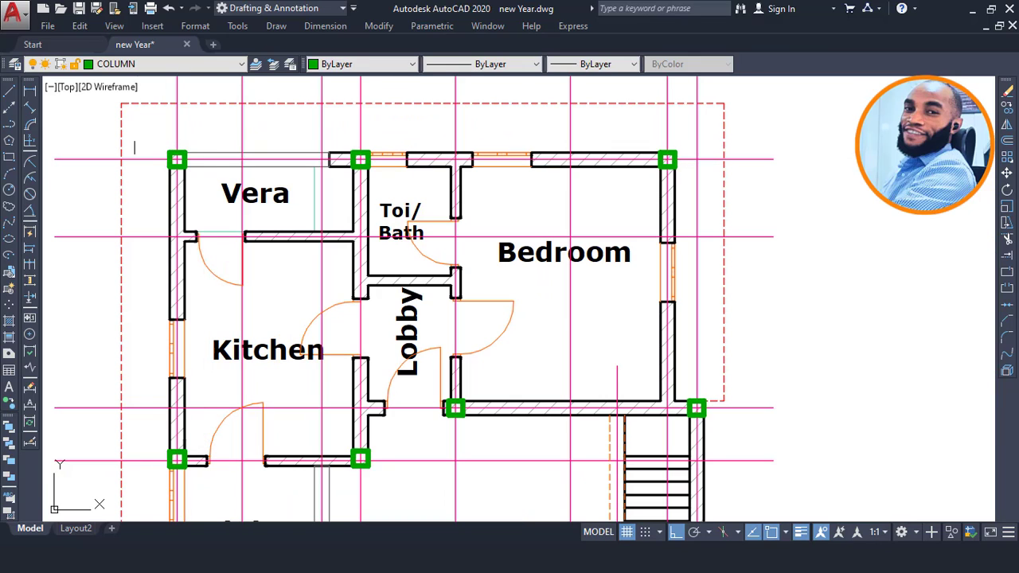
scroll(447, 201, down, 2)
middle_drag(453, 330, 437, 200)
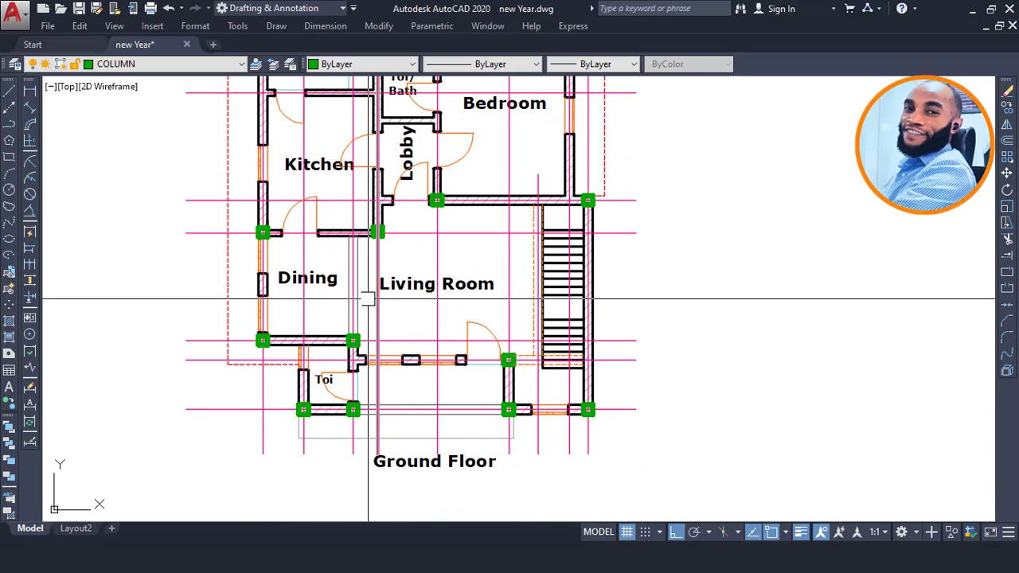
- Compare the ground floor plan with the first floor plan, including the columns around the dining and living rooms
scroll(291, 269, down, 2)
middle_drag(618, 257, 471, 241)
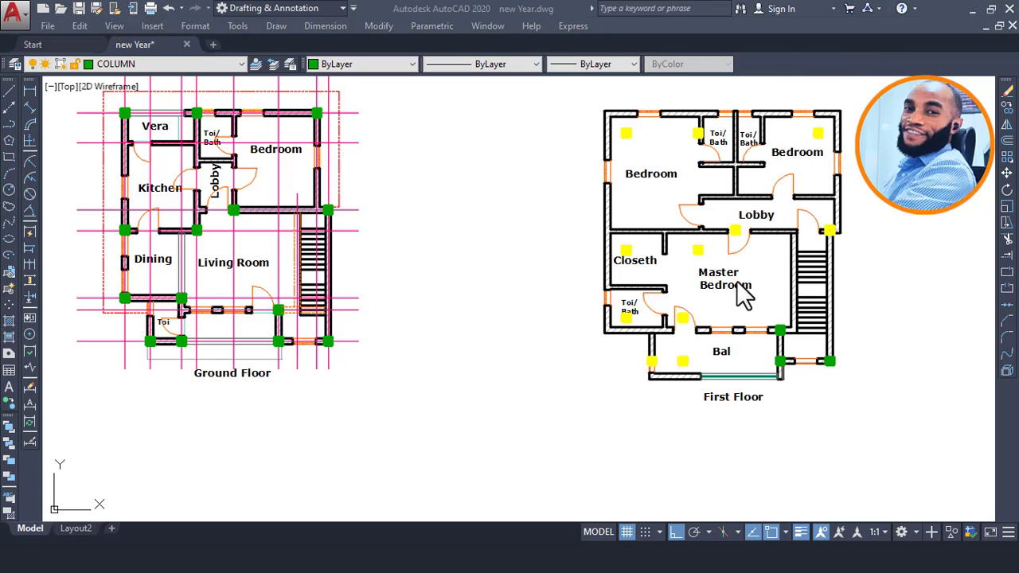
middle_drag(744, 245, 593, 259)
scroll(585, 257, up, 4)
scroll(561, 260, down, 2)
scroll(529, 245, down, 2)
middle_drag(279, 299, 545, 304)
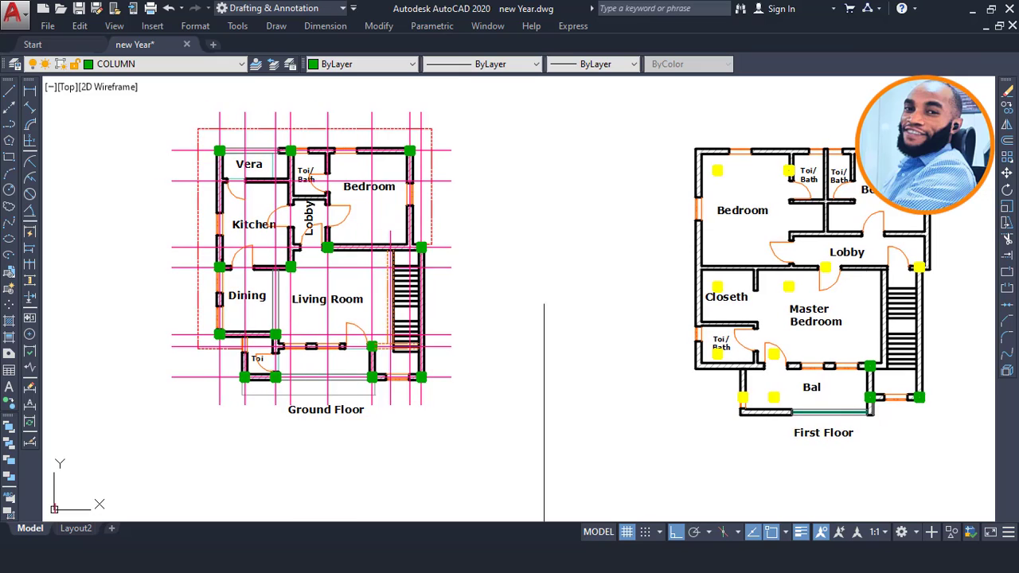
scroll(261, 367, up, 2)
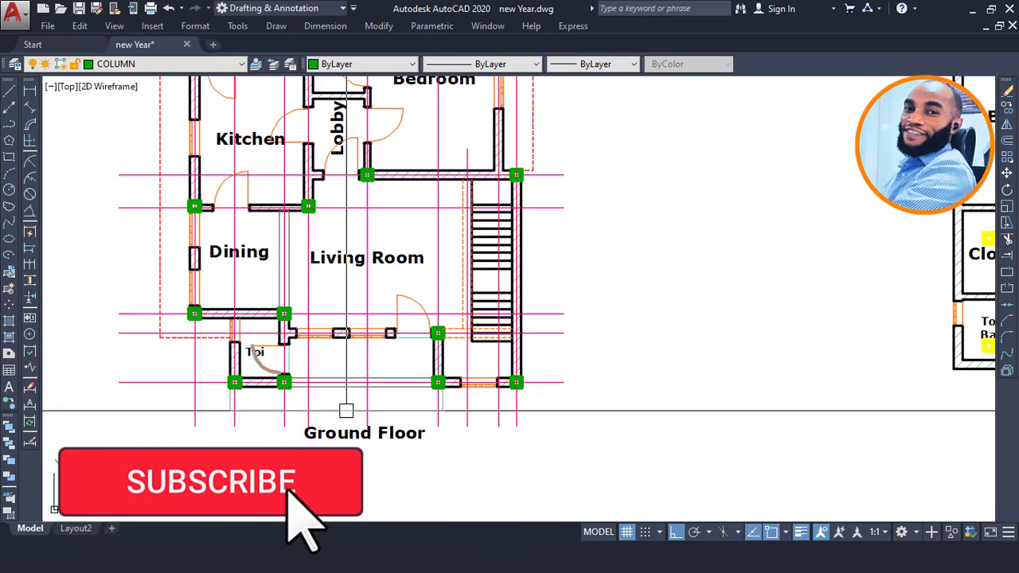
scroll(359, 218, up, 2)
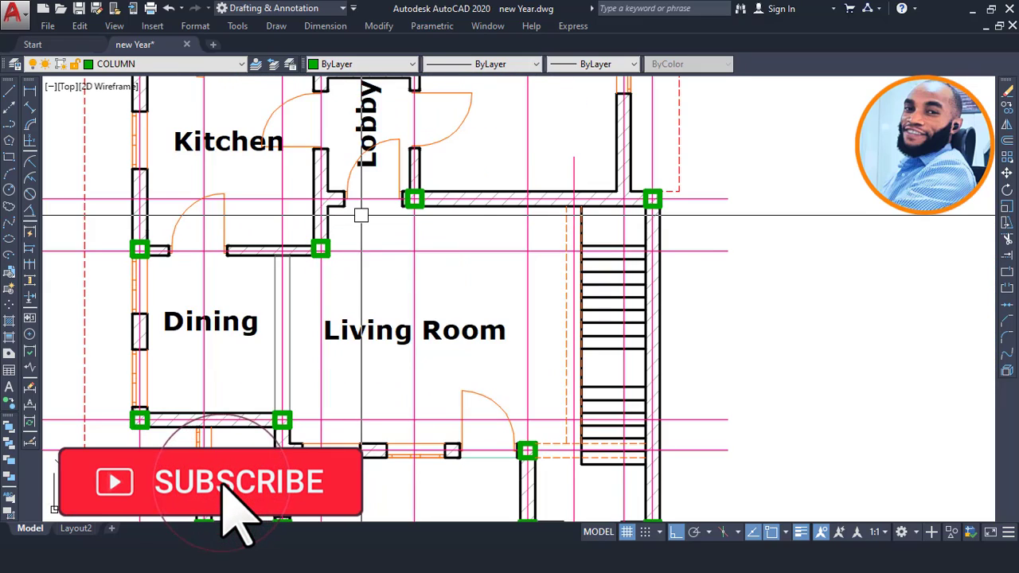
scroll(255, 236, down, 4)
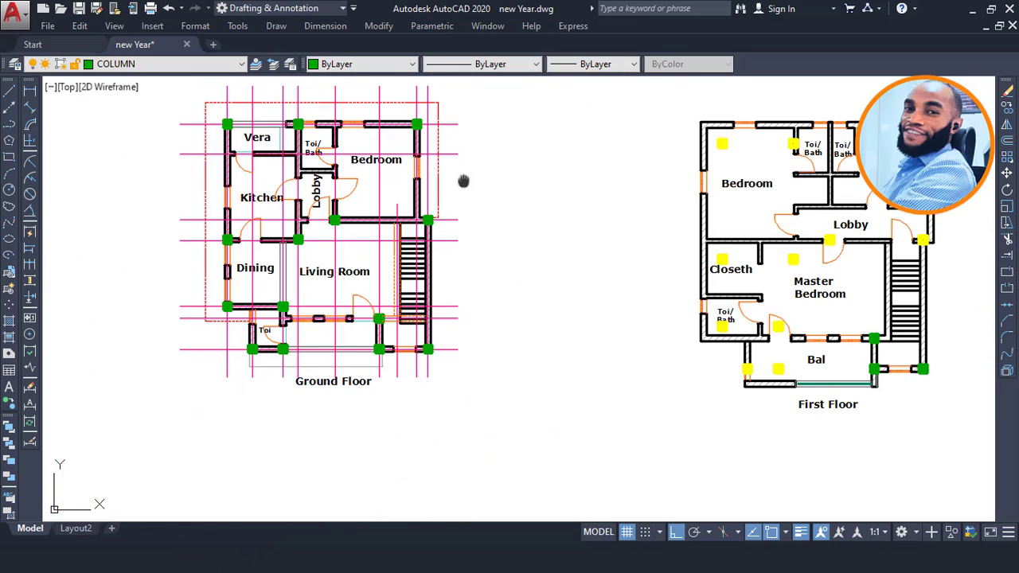
- Examine how the ground floor columns fall in the first floor's closet, master bedroom and toilets
middle_drag(463, 182, 436, 212)
middle_drag(700, 173, 468, 159)
scroll(579, 176, up, 2)
scroll(507, 171, down, 3)
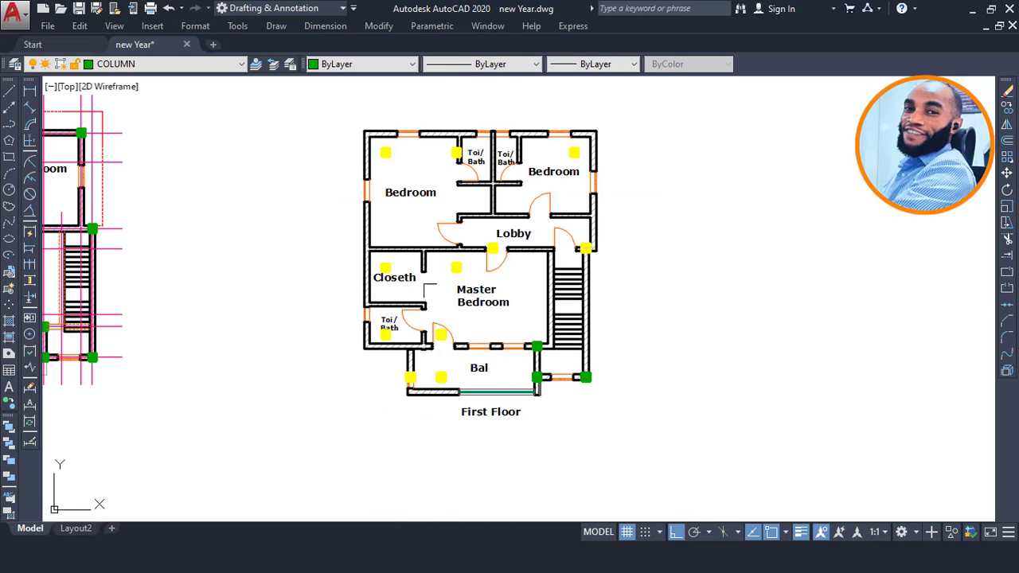
scroll(402, 270, up, 4)
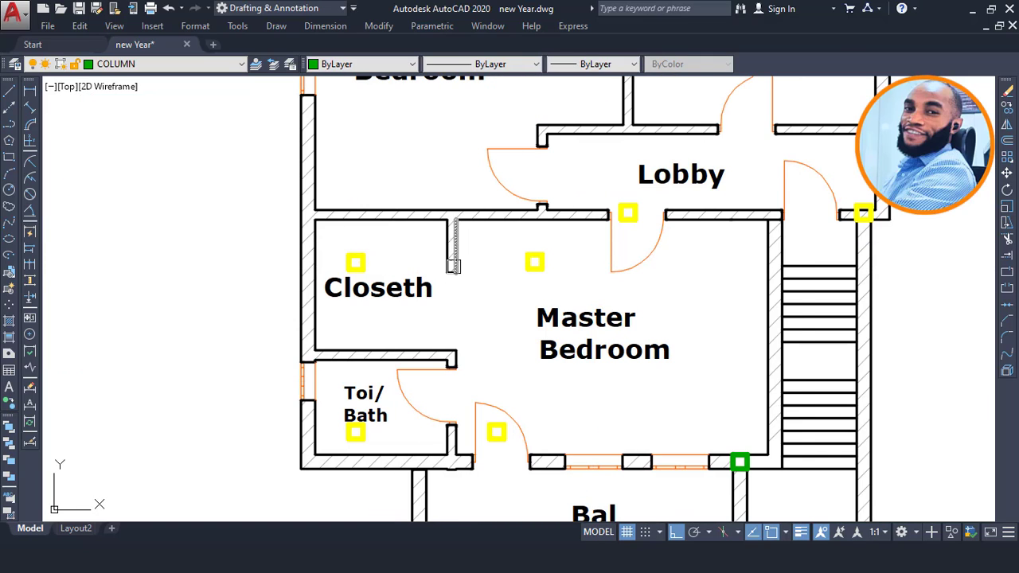
scroll(517, 247, down, 3)
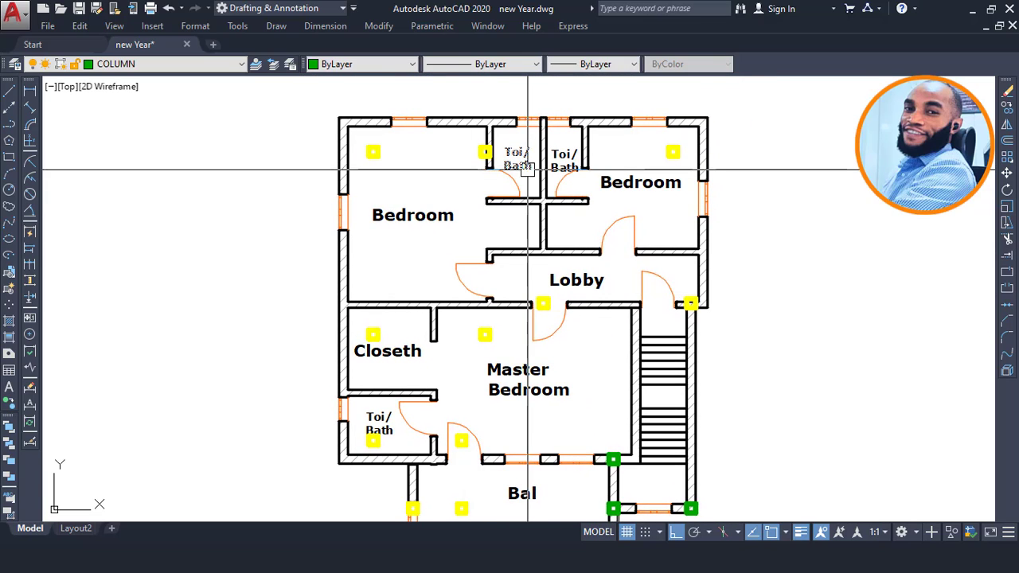
mouse_move(404, 164)
middle_down()
mouse_move(557, 155)
mouse_move(809, 176)
middle_up()
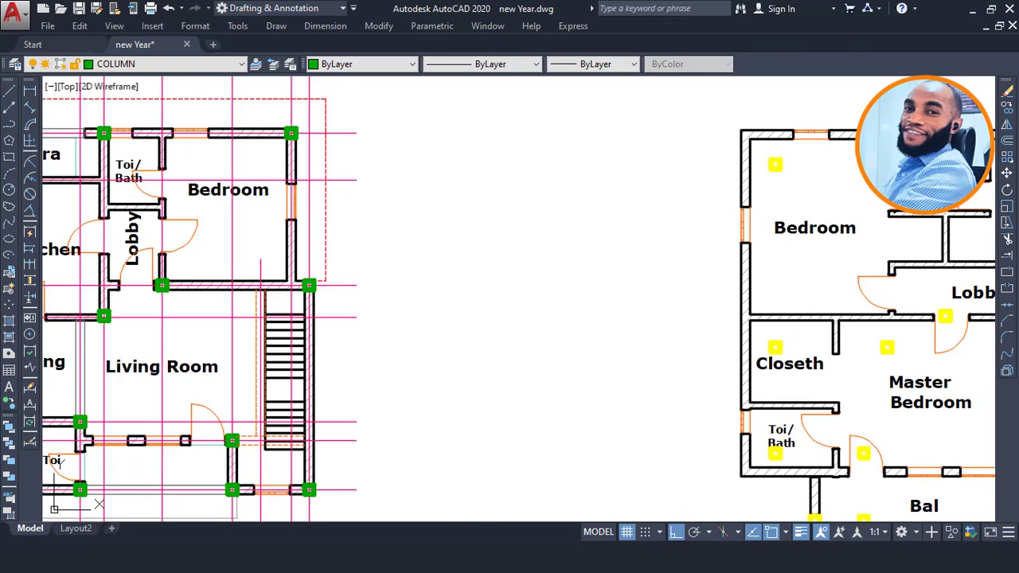
scroll(296, 190, down, 2)
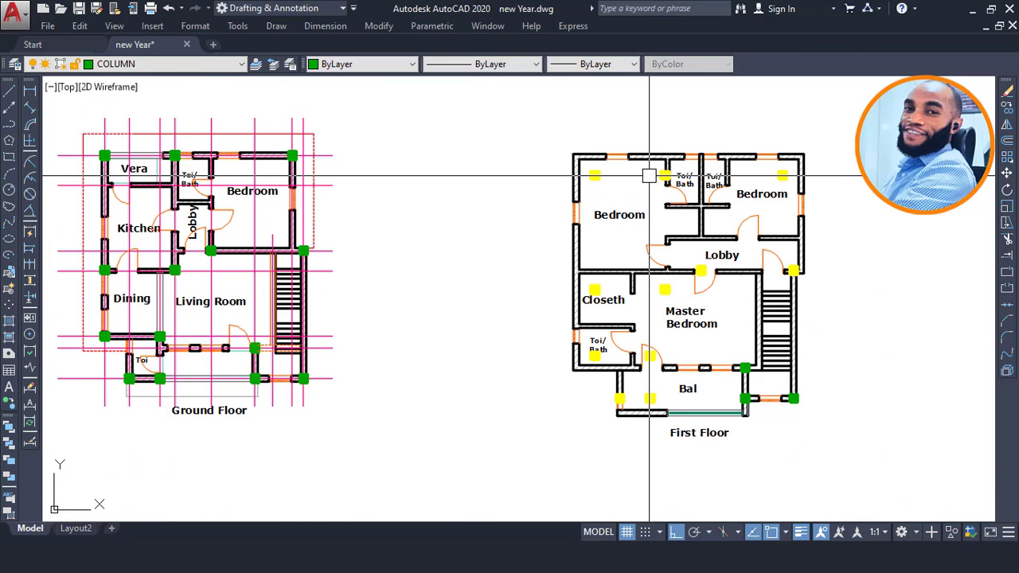
mouse_move(719, 191)
middle_down()
mouse_move(536, 178)
mouse_move(801, 180)
middle_up()
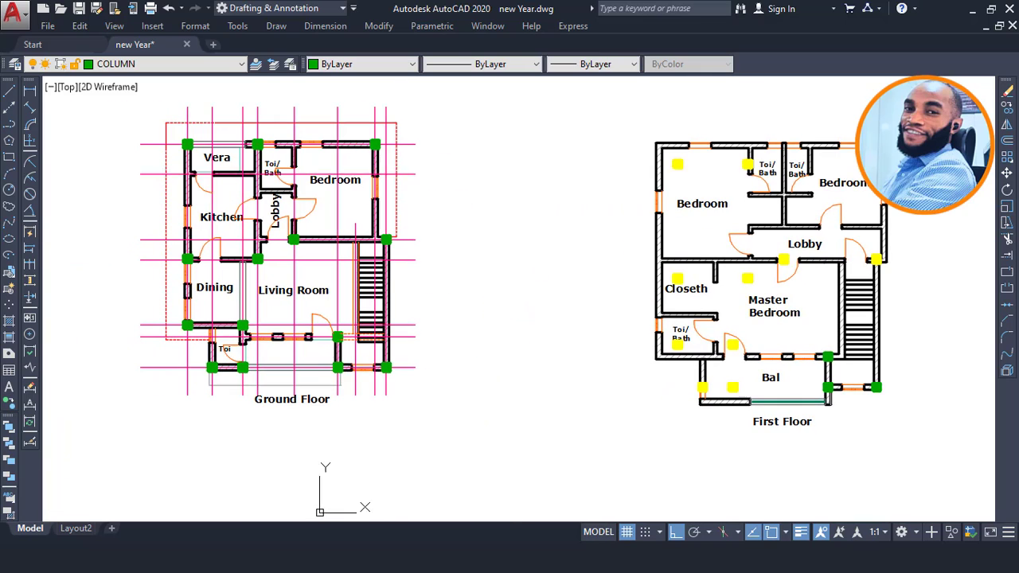
- Compare the columns along the ground floor's veranda and bedroom wall with the matching yellow columns in the first floor bedrooms
scroll(185, 145, up, 6)
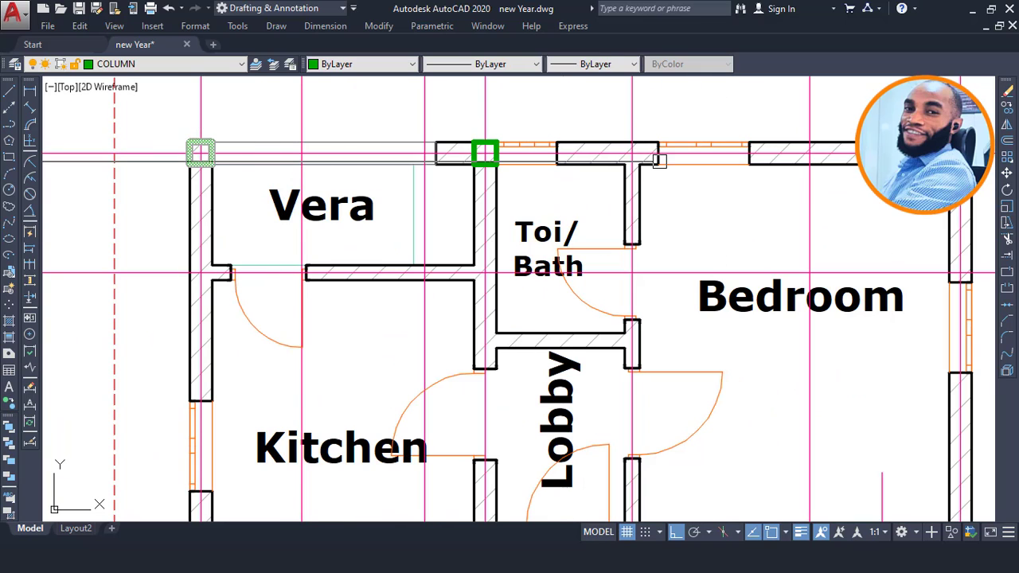
scroll(451, 198, down, 2)
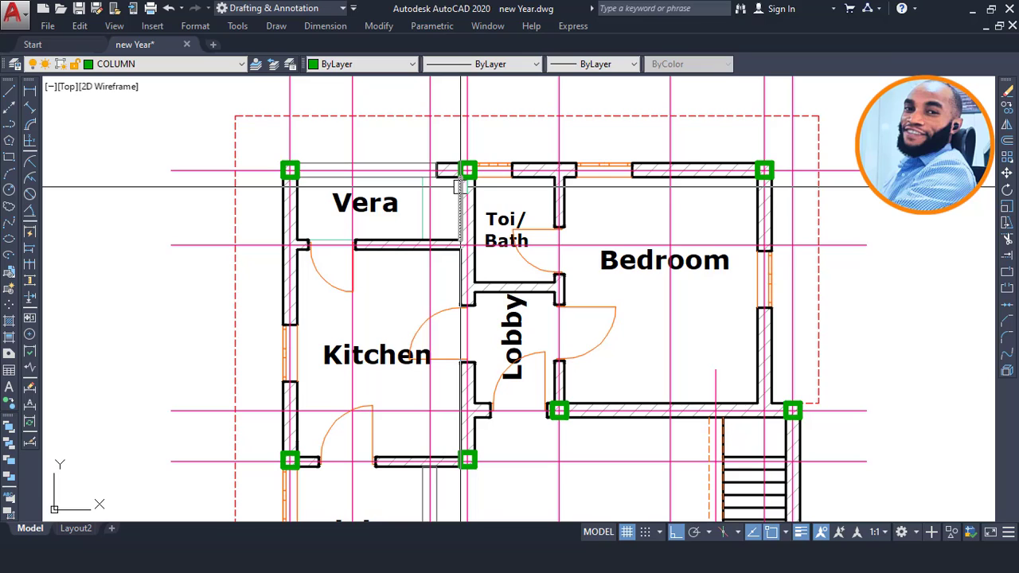
scroll(446, 191, down, 2)
middle_drag(467, 206, 225, 169)
middle_drag(644, 211, 79, 181)
scroll(319, 143, up, 4)
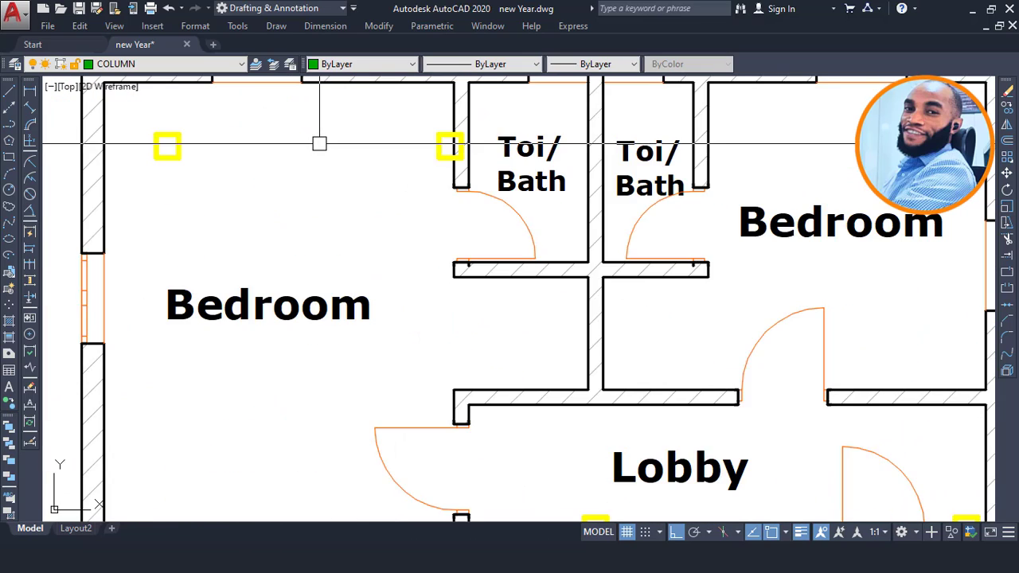
scroll(319, 143, down, 2)
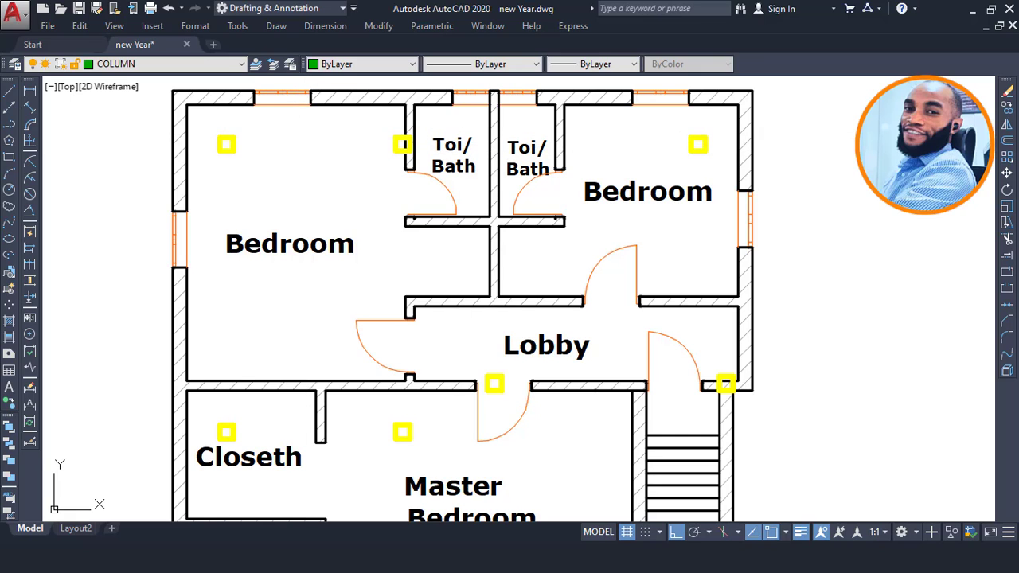
middle_drag(334, 153, 402, 145)
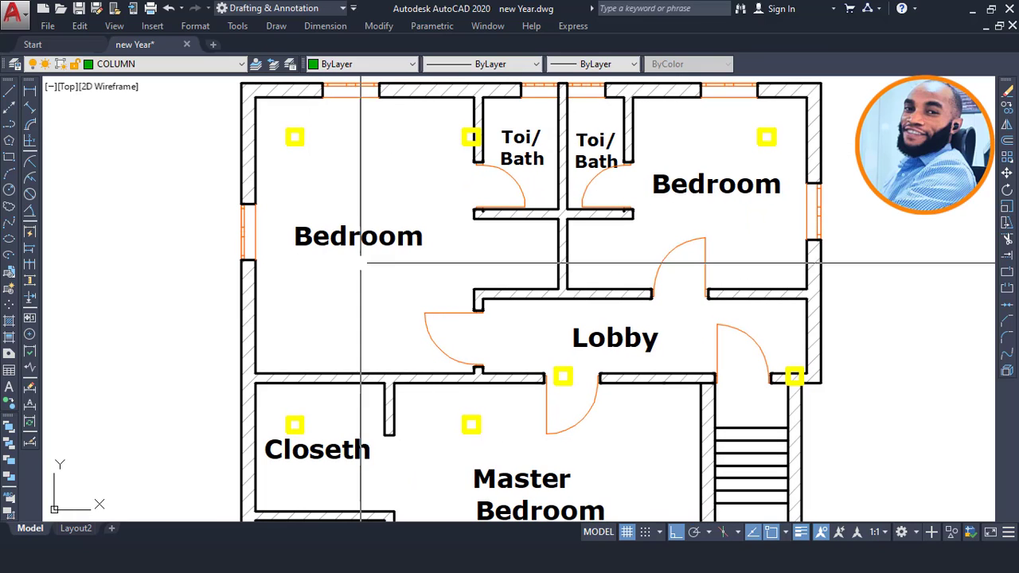
- Check the yellow columns in the first floor's lobby, closet and bedrooms against the surrounding walls
scroll(431, 133, down, 4)
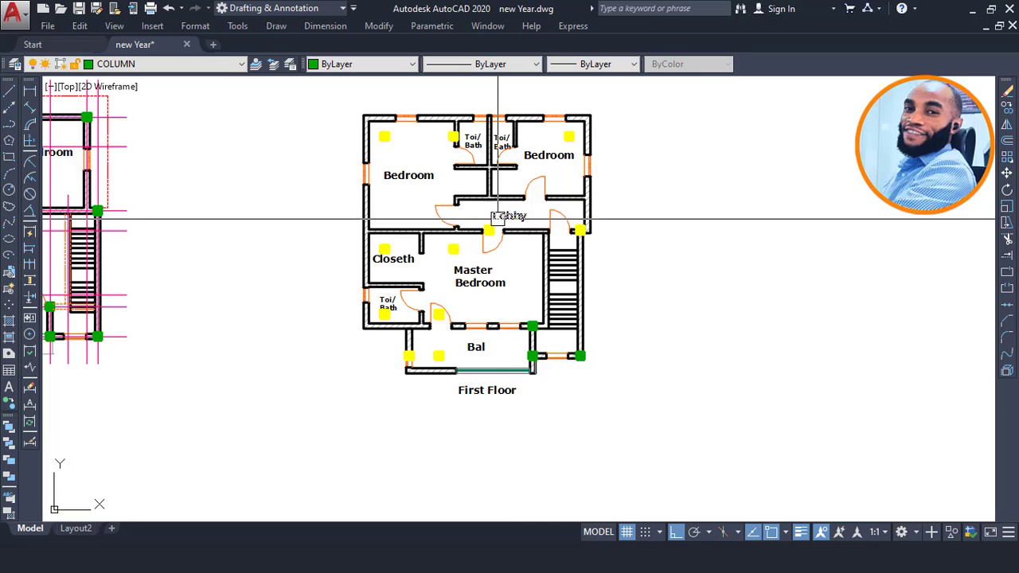
scroll(453, 303, up, 2)
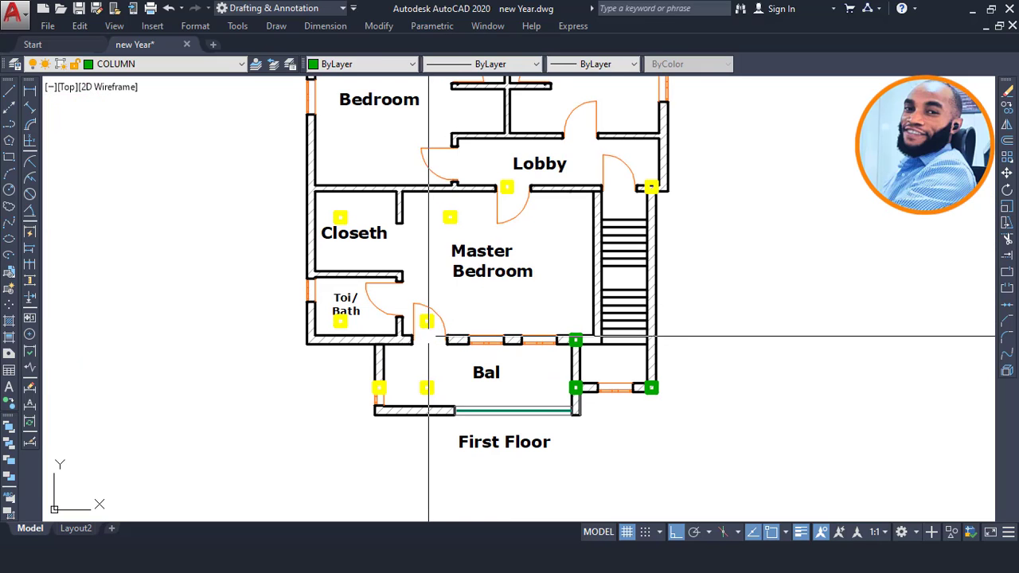
scroll(434, 204, up, 2)
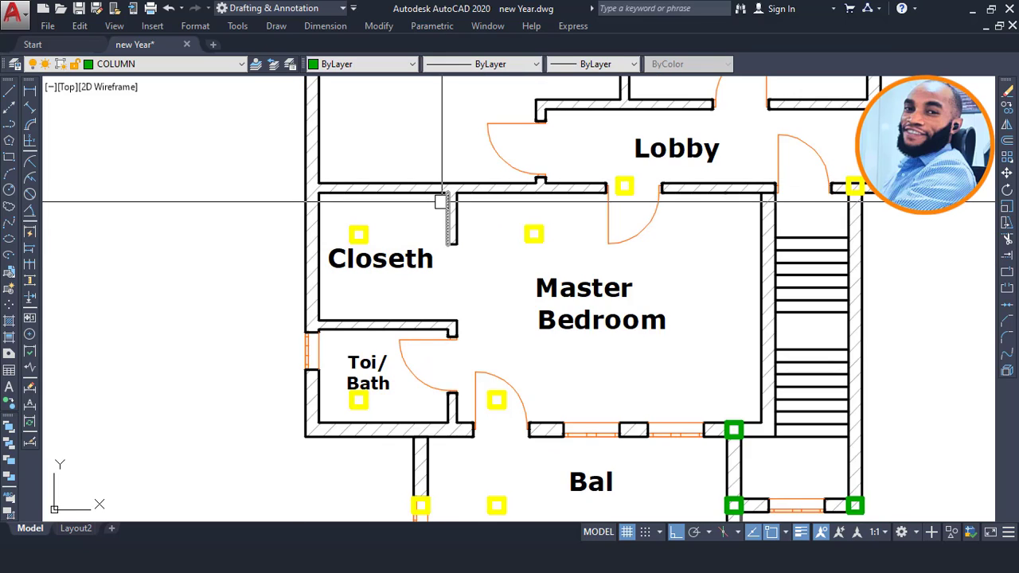
middle_drag(442, 202, 353, 239)
middle_drag(370, 181, 343, 310)
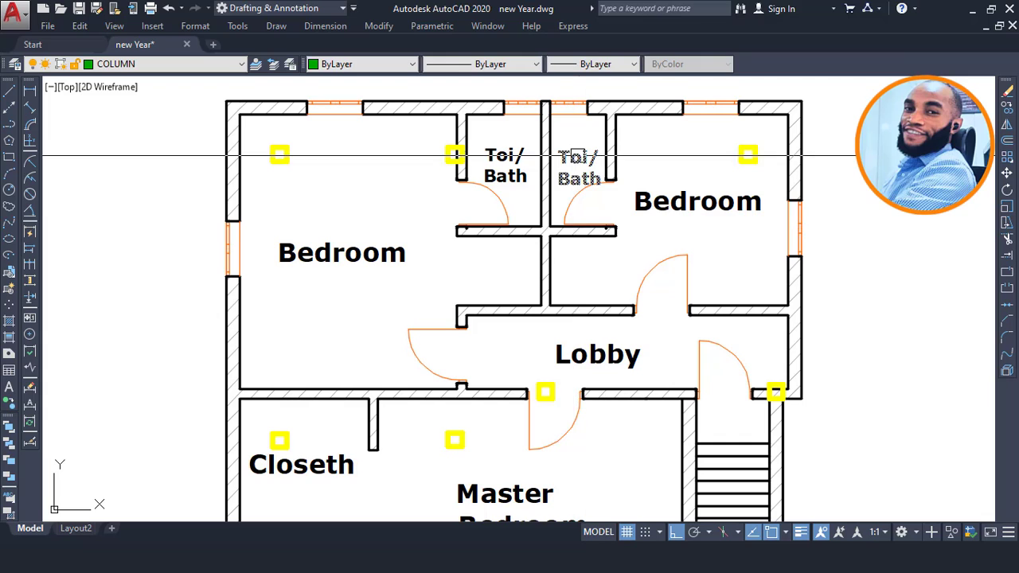
scroll(552, 248, down, 3)
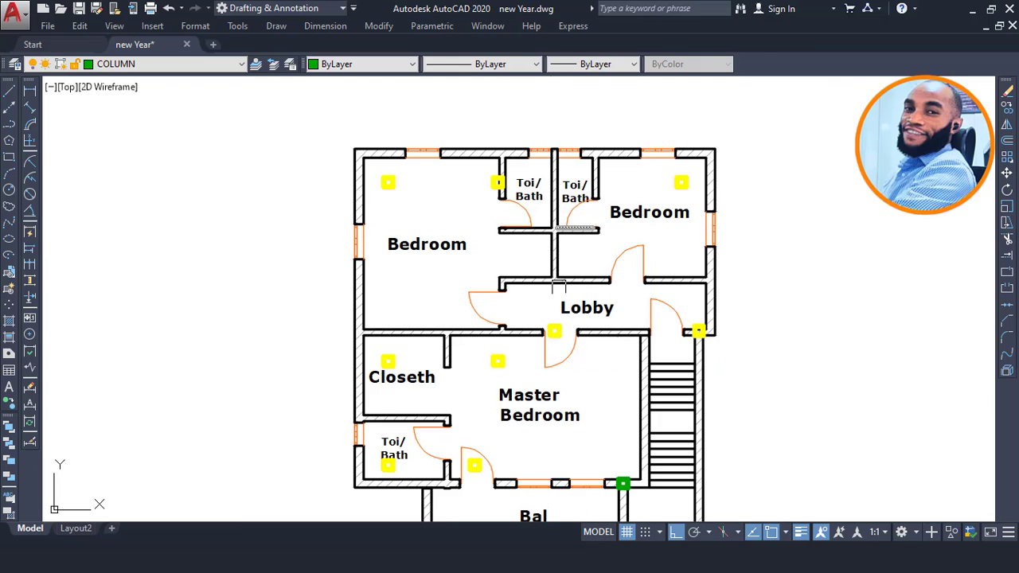
middle_drag(522, 379, 520, 241)
- Inspect the yellow column in the balcony's side window opening and the other columns around the first floor balcony
scroll(416, 363, up, 3)
scroll(440, 395, up, 5)
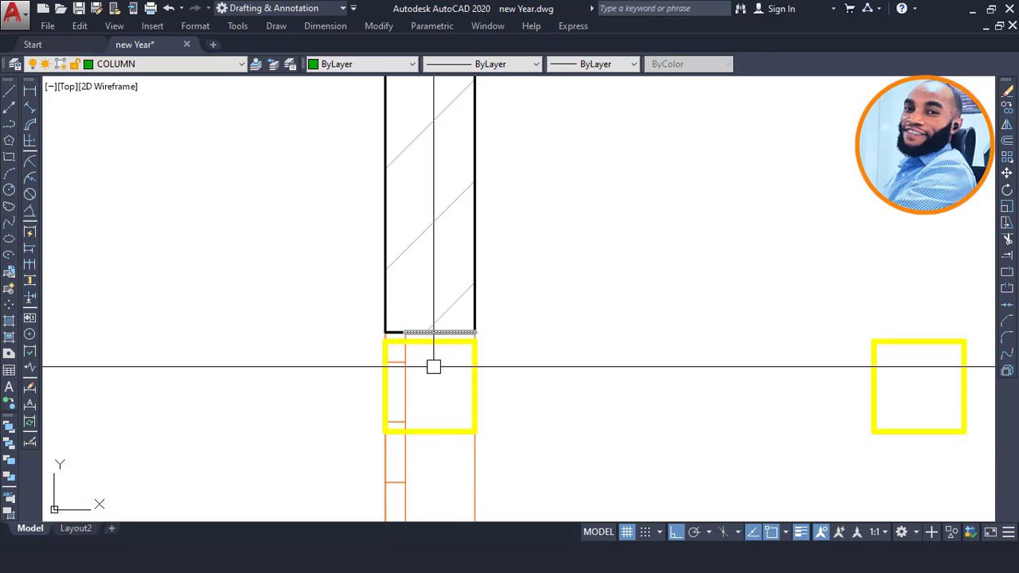
middle_drag(451, 415, 441, 348)
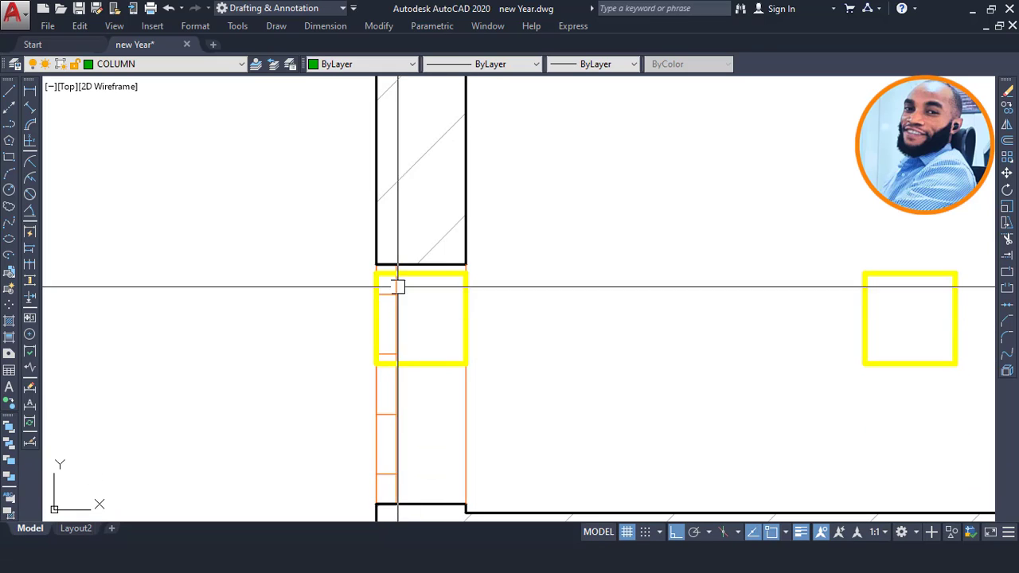
scroll(444, 283, down, 6)
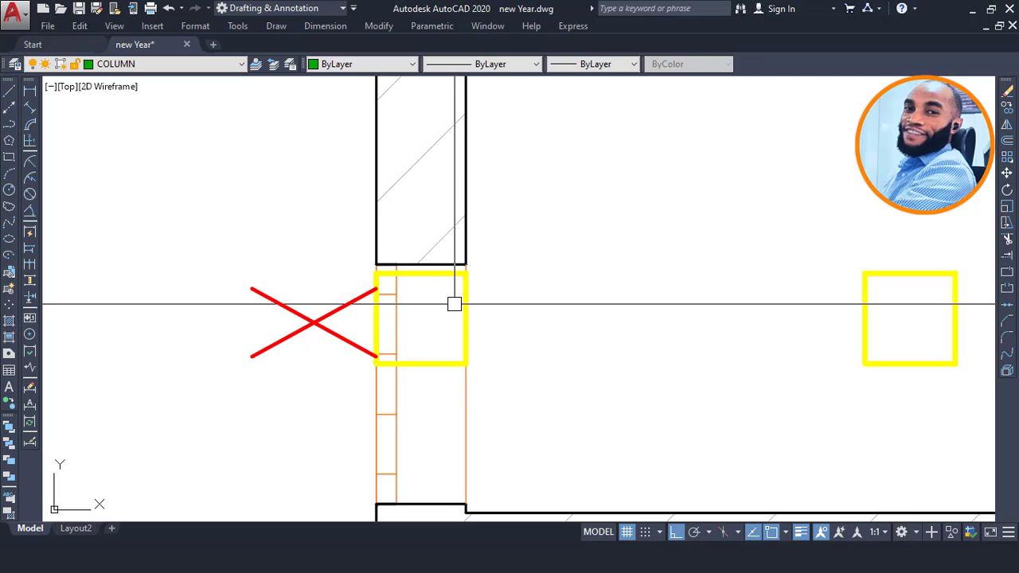
middle_drag(619, 293, 436, 390)
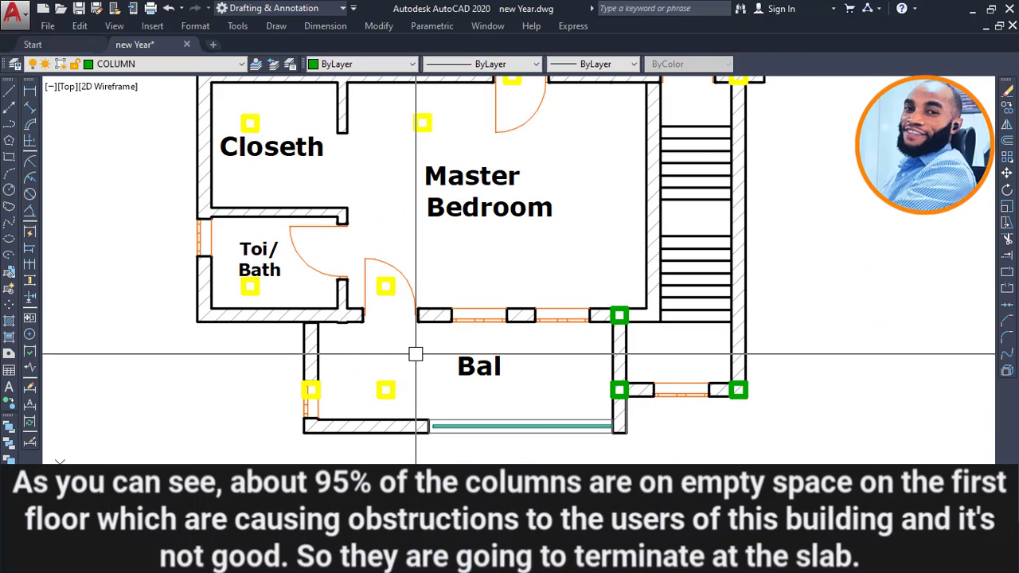
middle_drag(422, 283, 416, 325)
scroll(348, 168, down, 2)
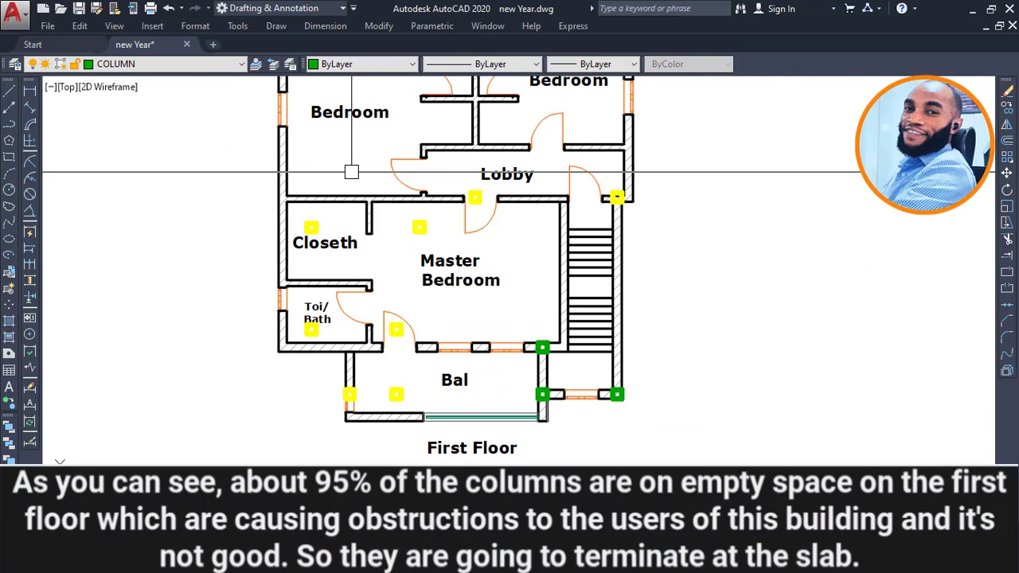
scroll(503, 346, down, 2)
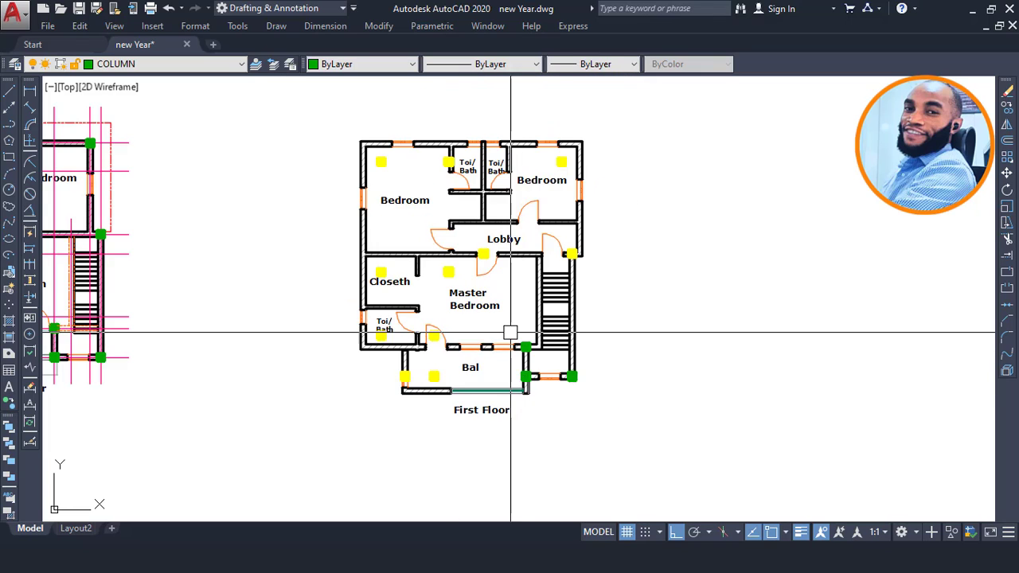
- Compare the columns around the first floor's balcony and stairs with those around the ground floor's living room and stairs
middle_drag(159, 215, 648, 231)
scroll(514, 259, down, 2)
middle_drag(651, 294, 410, 292)
scroll(684, 341, up, 2)
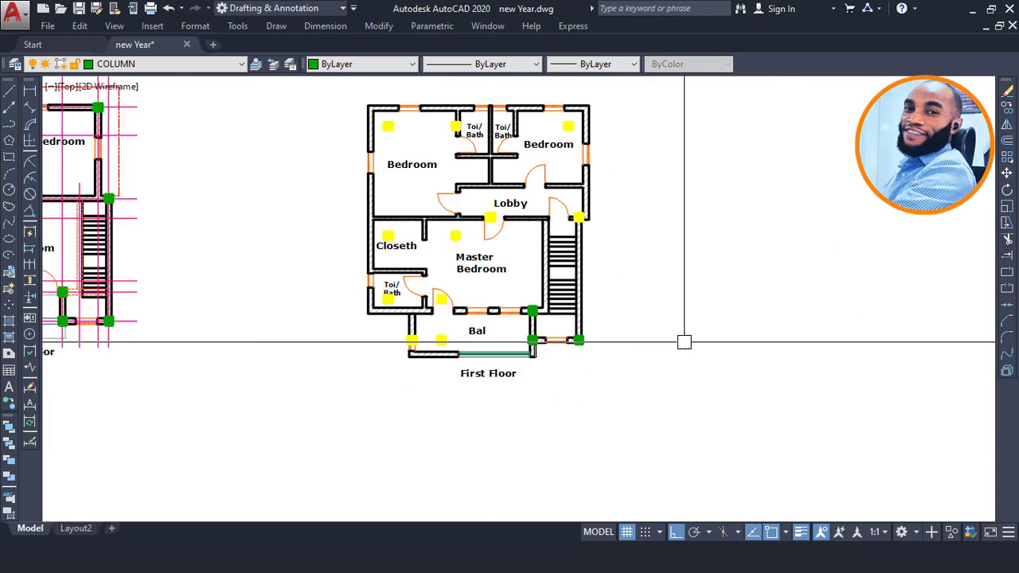
scroll(581, 326, up, 4)
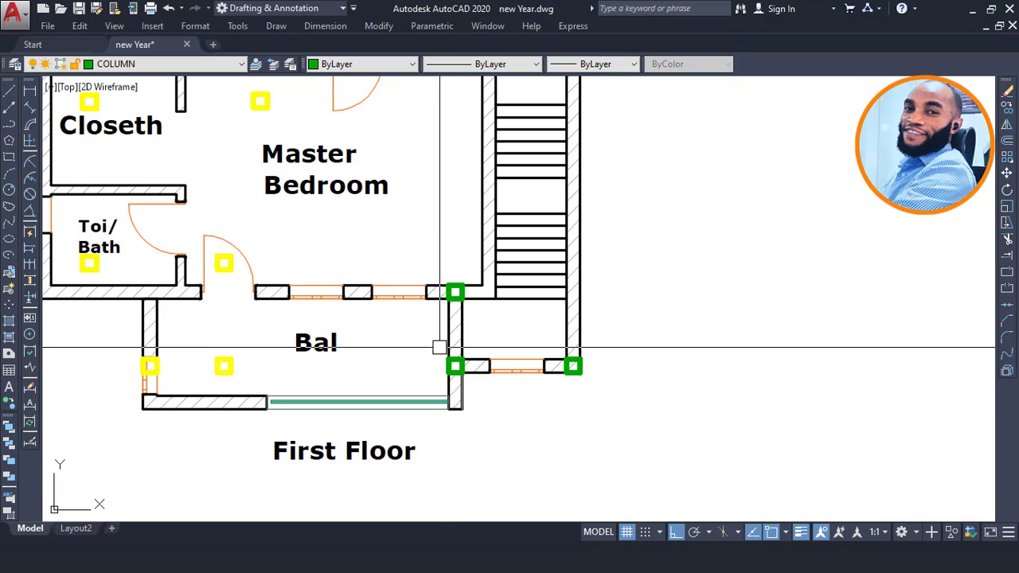
scroll(575, 277, down, 2)
middle_drag(585, 287, 732, 306)
middle_drag(345, 289, 634, 302)
scroll(634, 302, down, 2)
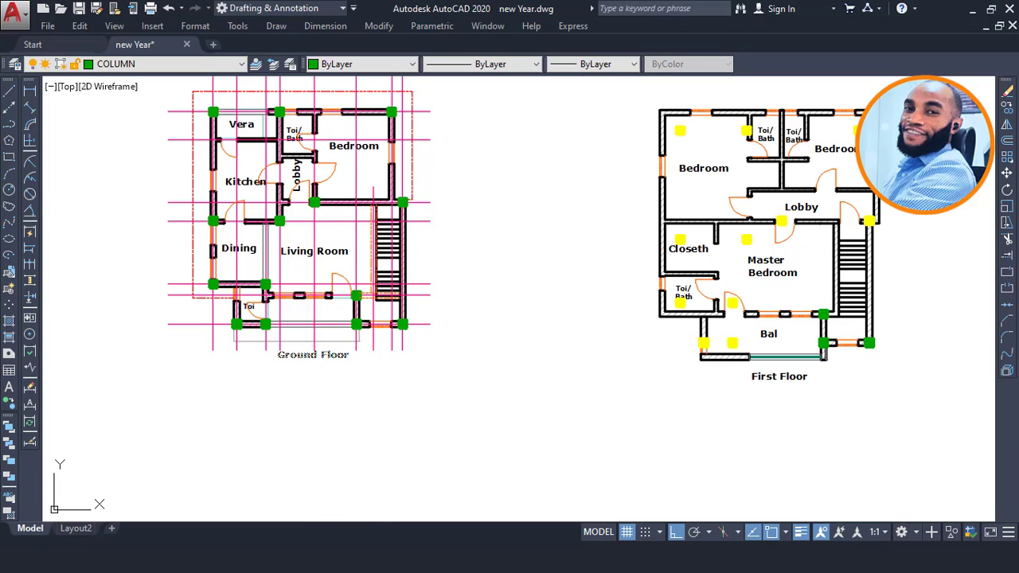
scroll(819, 363, up, 2)
middle_drag(759, 351, 670, 358)
middle_drag(261, 295, 502, 301)
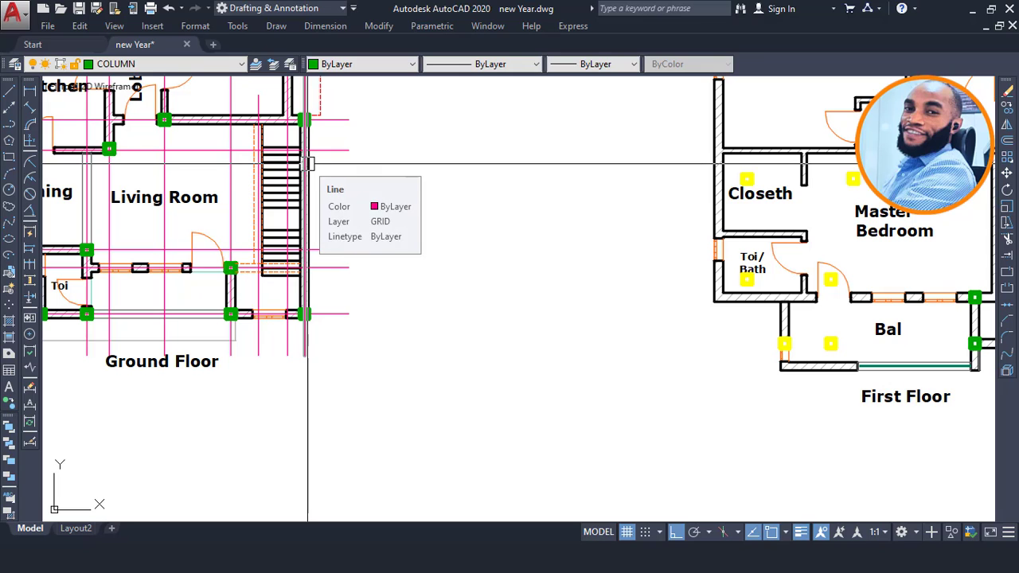
middle_drag(337, 181, 419, 198)
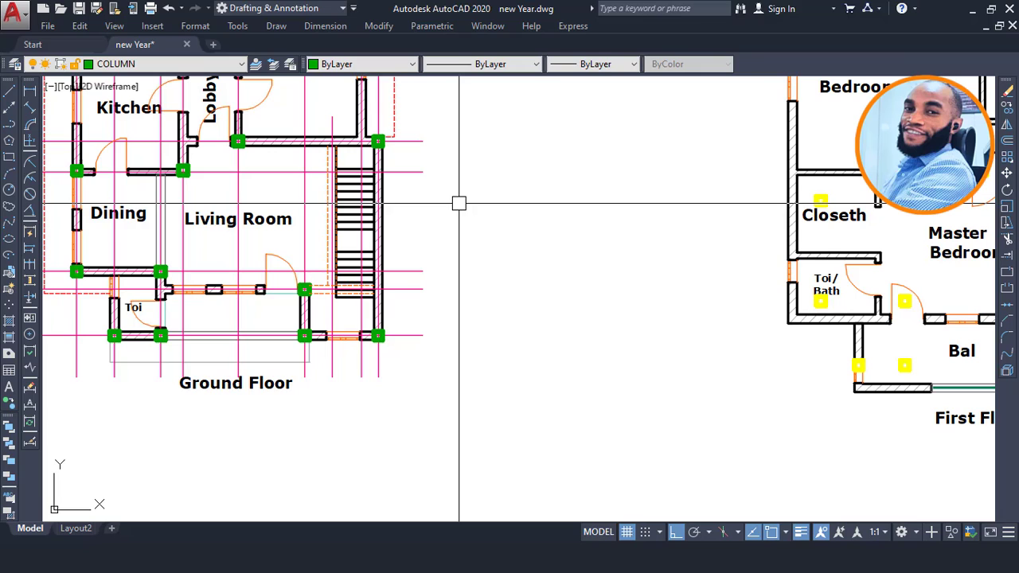
middle_drag(446, 217, 472, 278)
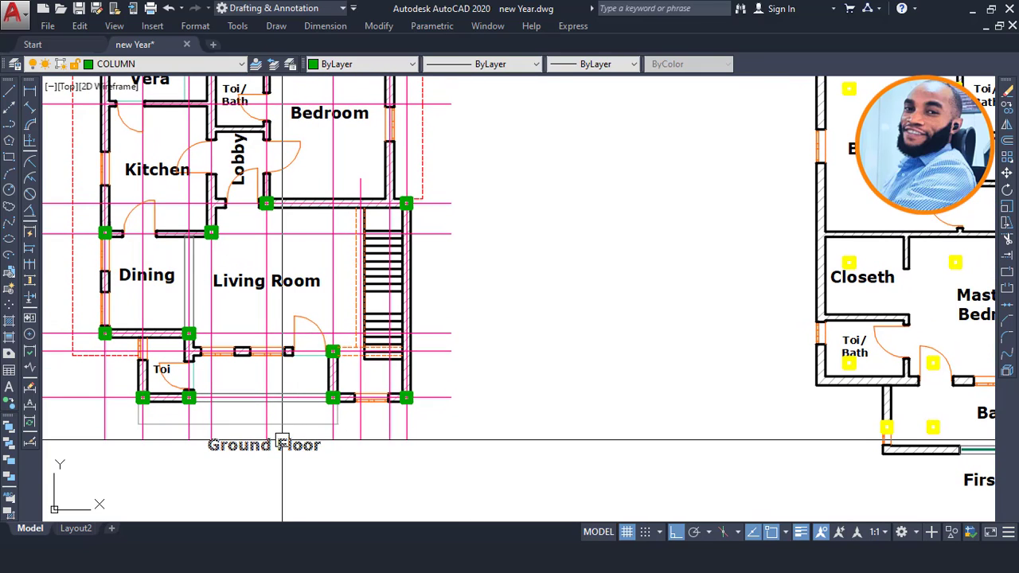
- Check the three green columns beside the first floor's balcony and stairs against the matching ground floor columns
scroll(412, 332, down, 2)
middle_drag(779, 407, 598, 344)
scroll(657, 298, up, 4)
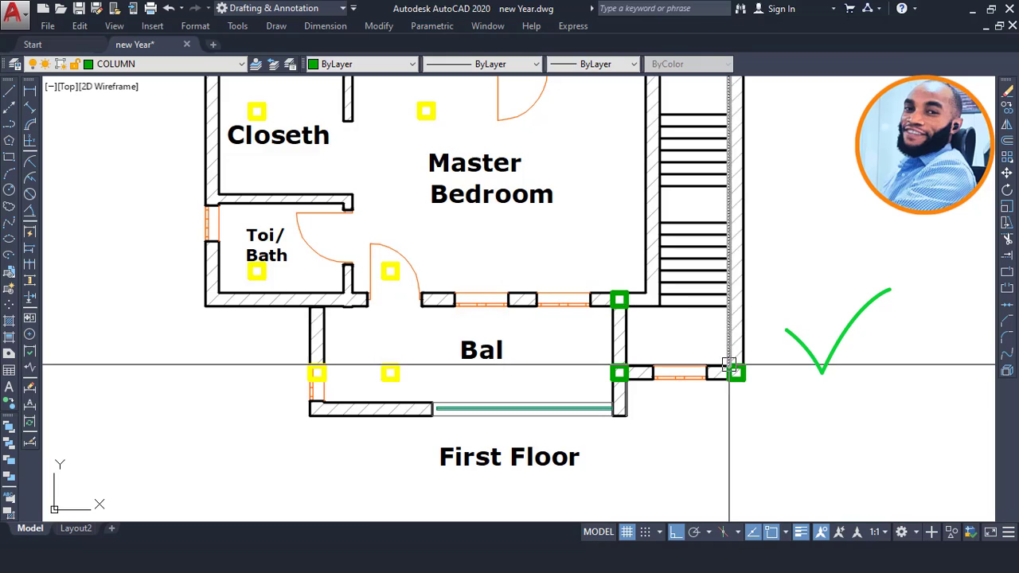
scroll(694, 344, up, 4)
scroll(607, 306, down, 6)
middle_drag(103, 291, 547, 295)
scroll(310, 279, up, 2)
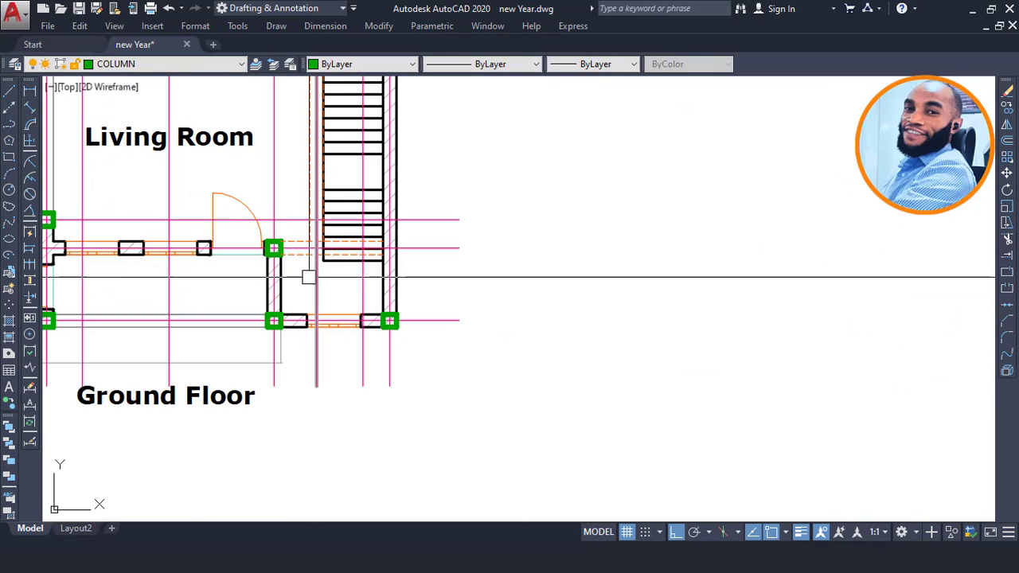
scroll(270, 245, down, 6)
scroll(306, 250, up, 2)
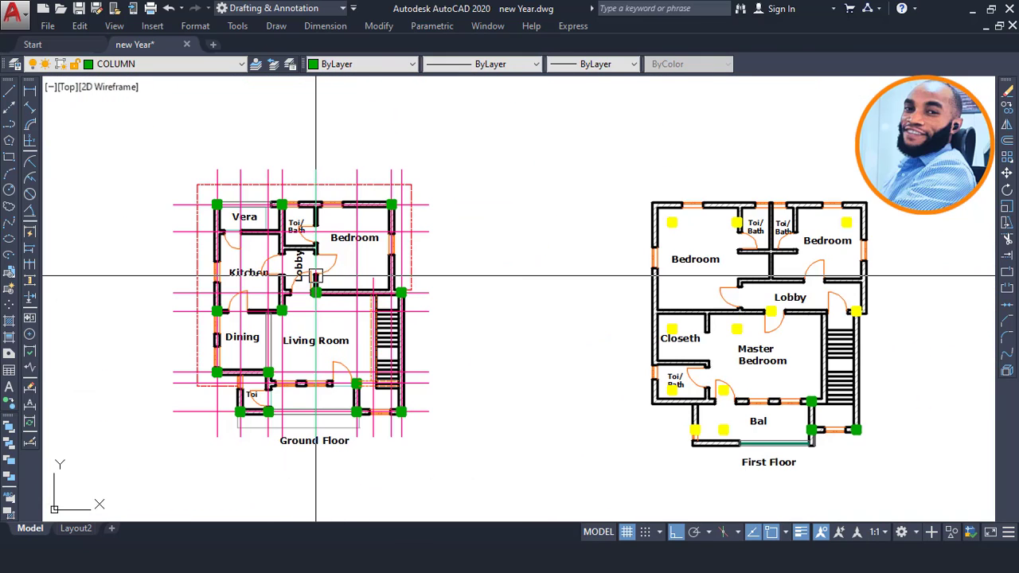
- Compare the ground floor columns around the kitchen, lobby and bedroom with the yellow columns in the first floor bedrooms and lobby
middle_drag(306, 249, 302, 244)
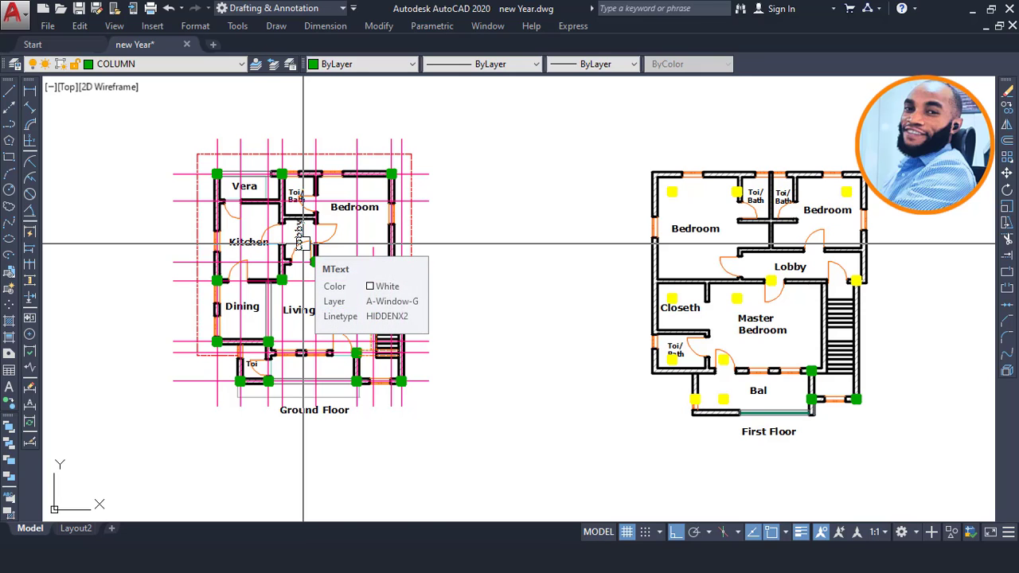
scroll(273, 218, up, 2)
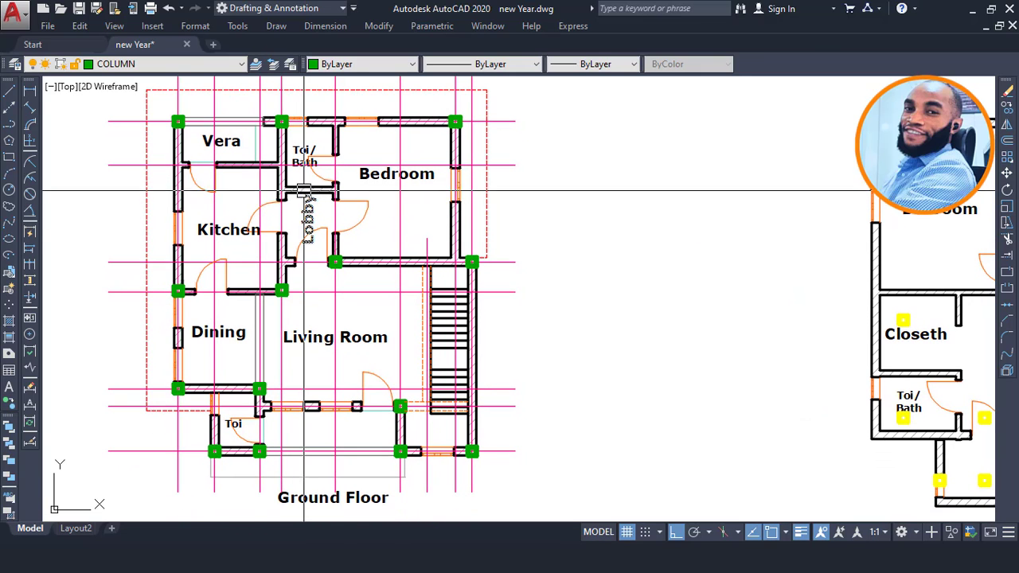
scroll(278, 177, down, 2)
middle_drag(734, 186, 620, 200)
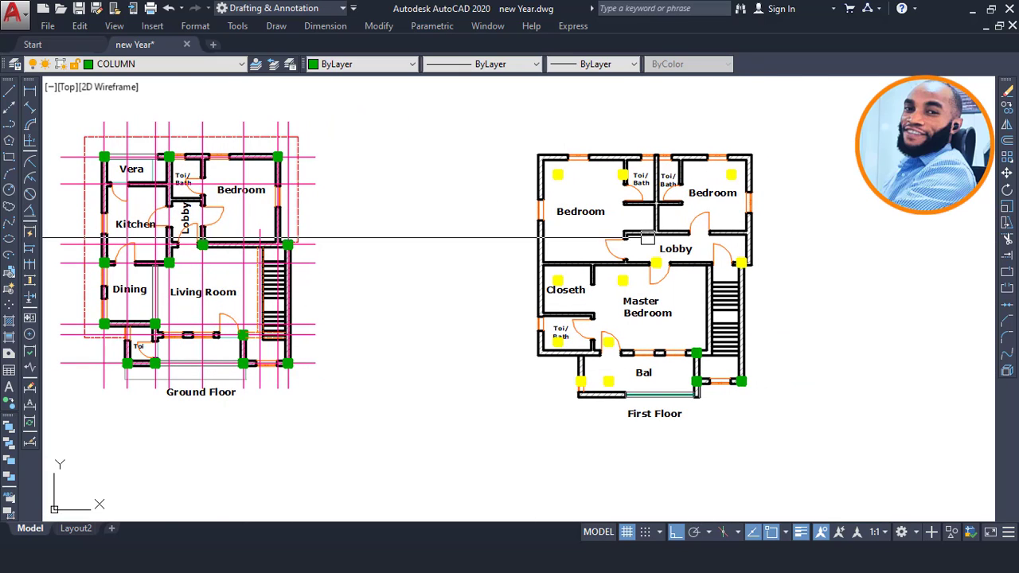
middle_drag(441, 227, 465, 224)
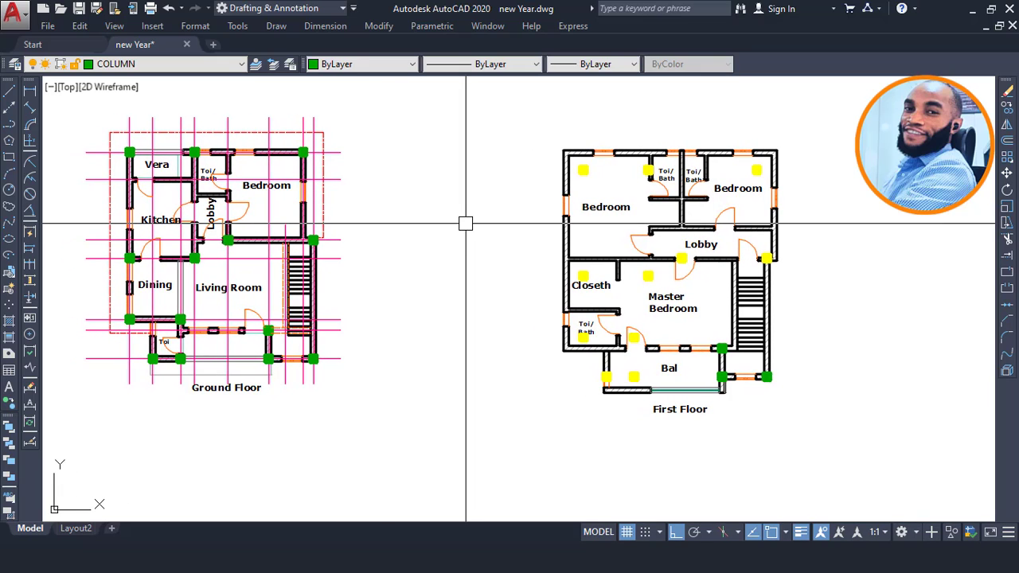
mouse_move(434, 226)
middle_down()
mouse_move(467, 223)
mouse_move(468, 232)
middle_up()
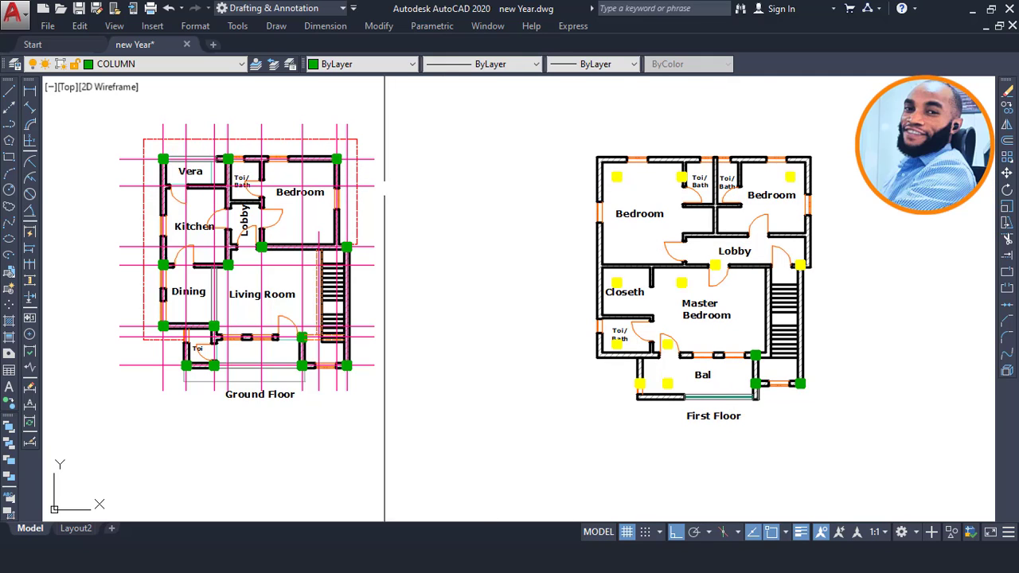
middle_drag(284, 148, 523, 168)
middle_drag(901, 214, 563, 172)
scroll(730, 199, up, 2)
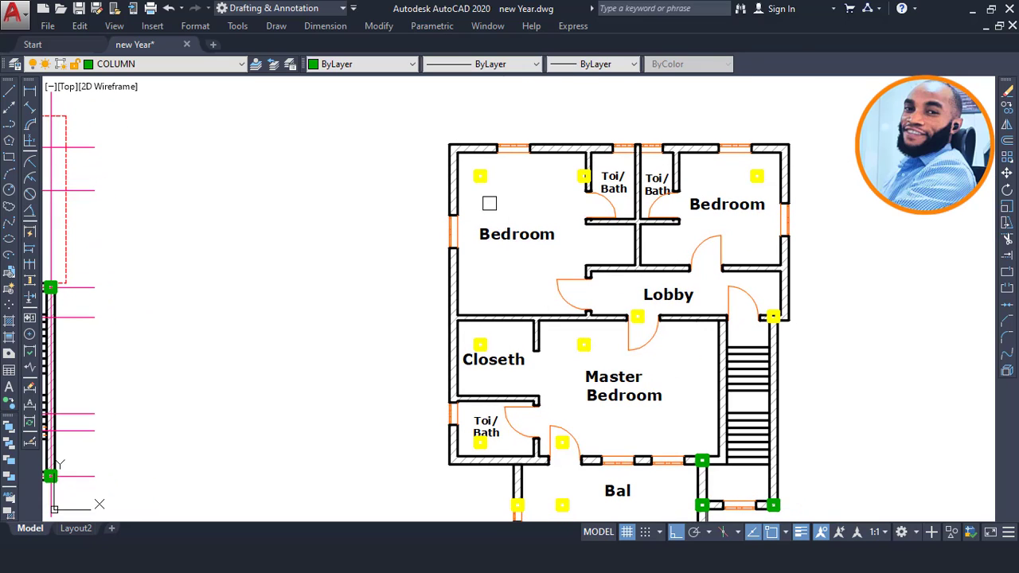
scroll(728, 216, down, 2)
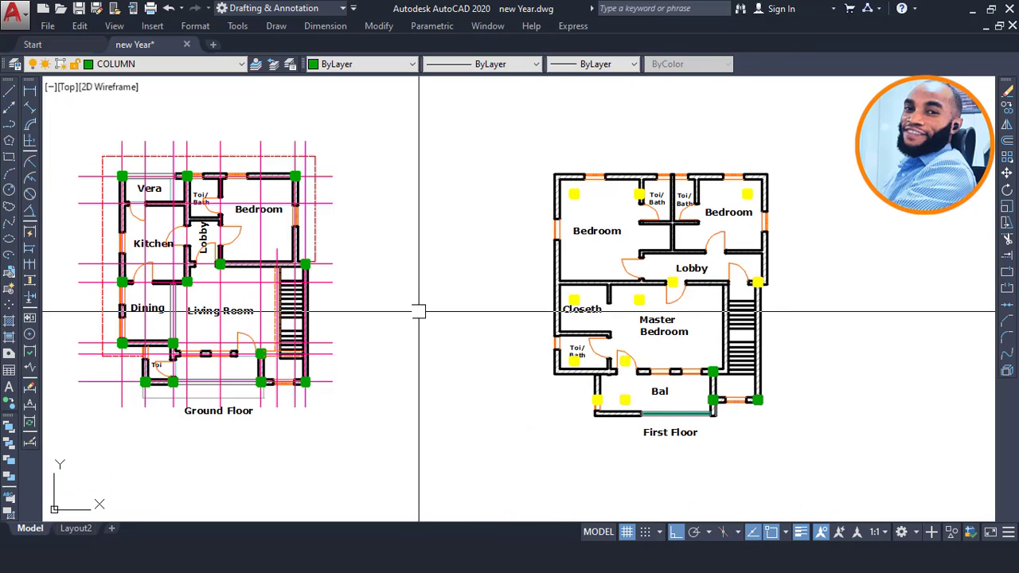
middle_drag(238, 318, 393, 312)
scroll(323, 220, up, 1)
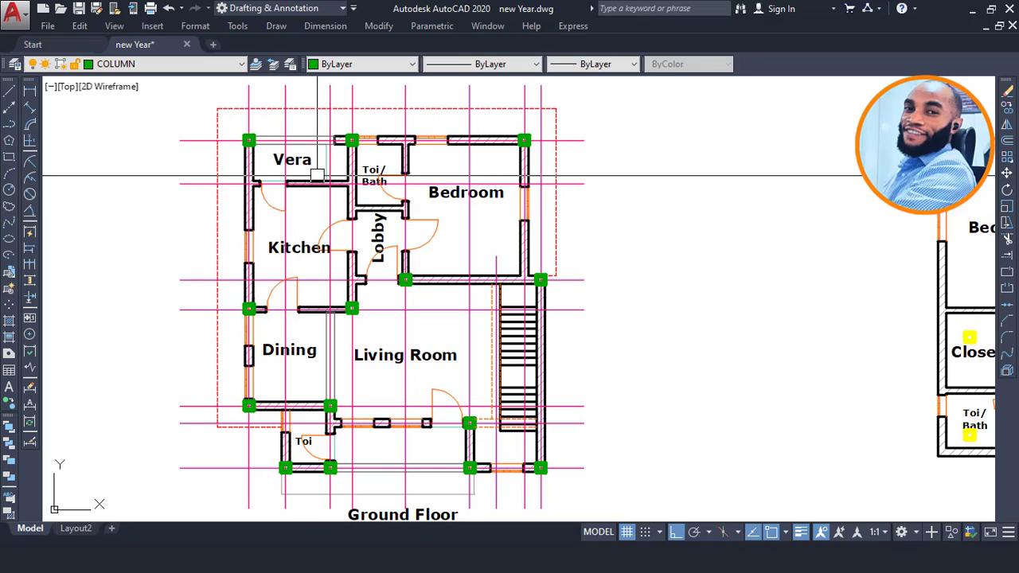
- Examine the ground floor's outer columns against the dashed outline around the bedroom, kitchen and dining walls
middle_drag(484, 199, 486, 223)
scroll(530, 274, up, 2)
middle_drag(529, 274, 639, 367)
scroll(178, 141, down, 2)
mouse_move(156, 429)
middle_down()
mouse_move(159, 461)
mouse_move(220, 363)
middle_up()
scroll(160, 471, up, 2)
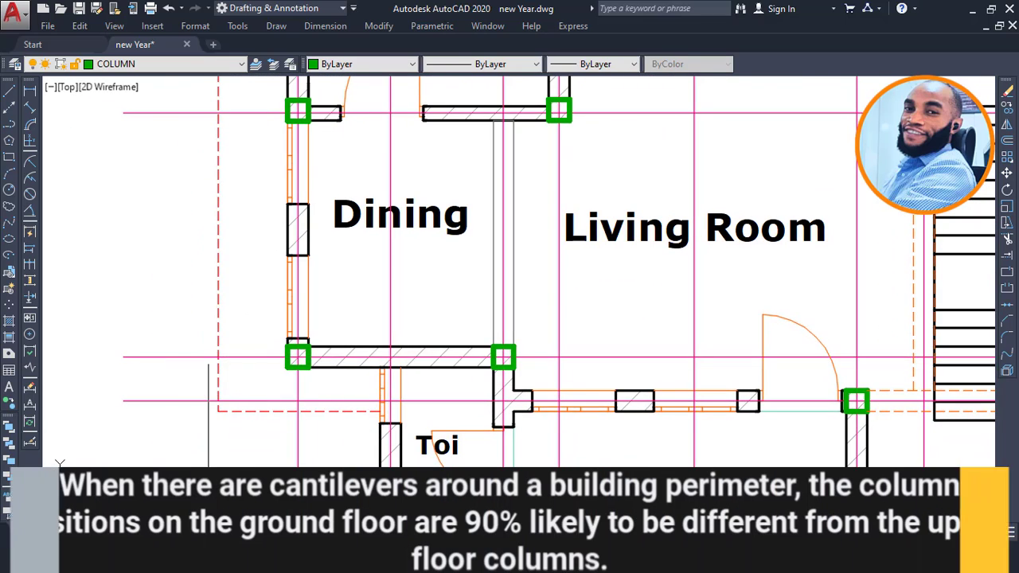
scroll(206, 291, down, 1)
scroll(216, 198, down, 10)
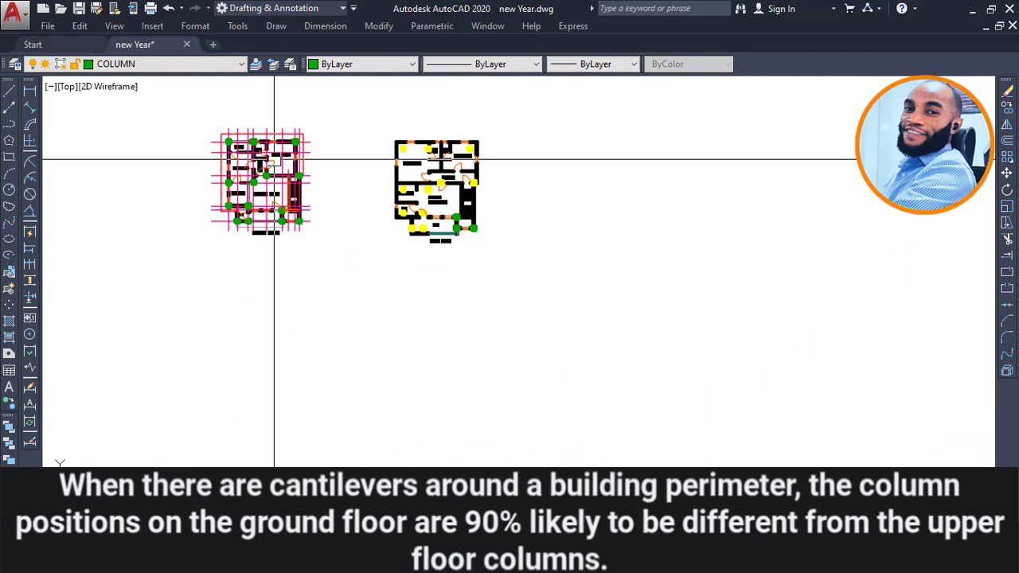
- Move the red first floor plan off the overlaid ground floor plan and place it beside it
middle_drag(337, 179, 346, 264)
scroll(470, 143, up, 12)
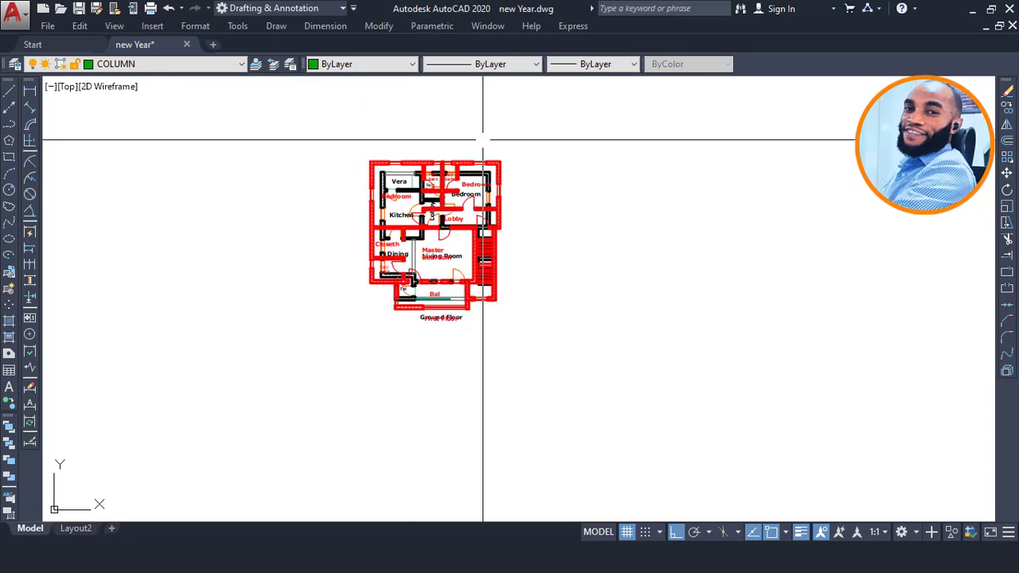
middle_drag(493, 193, 473, 123)
click(482, 118)
text(m)
key(Return)
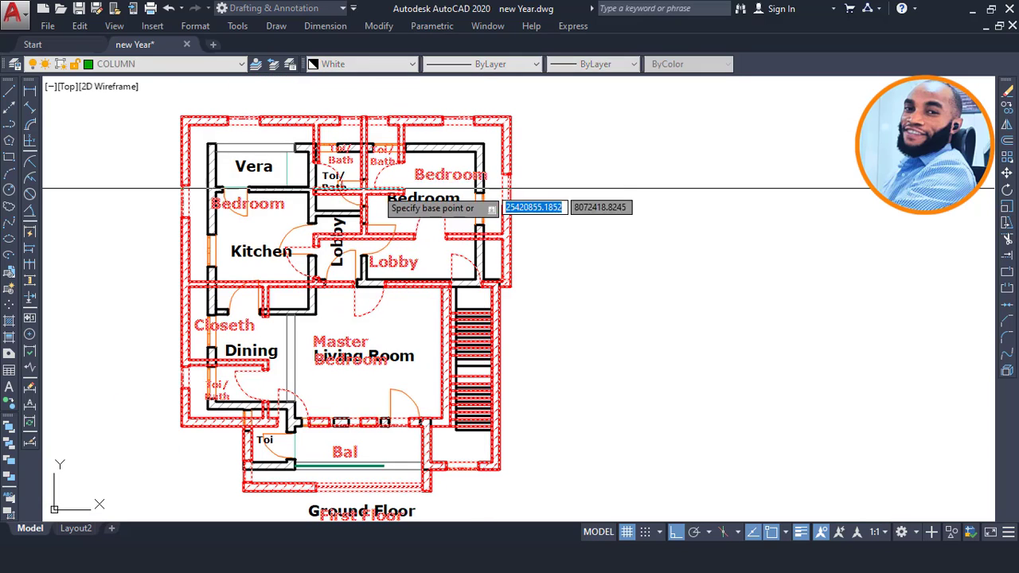
click(374, 188)
scroll(270, 148, down, 2)
click(732, 182)
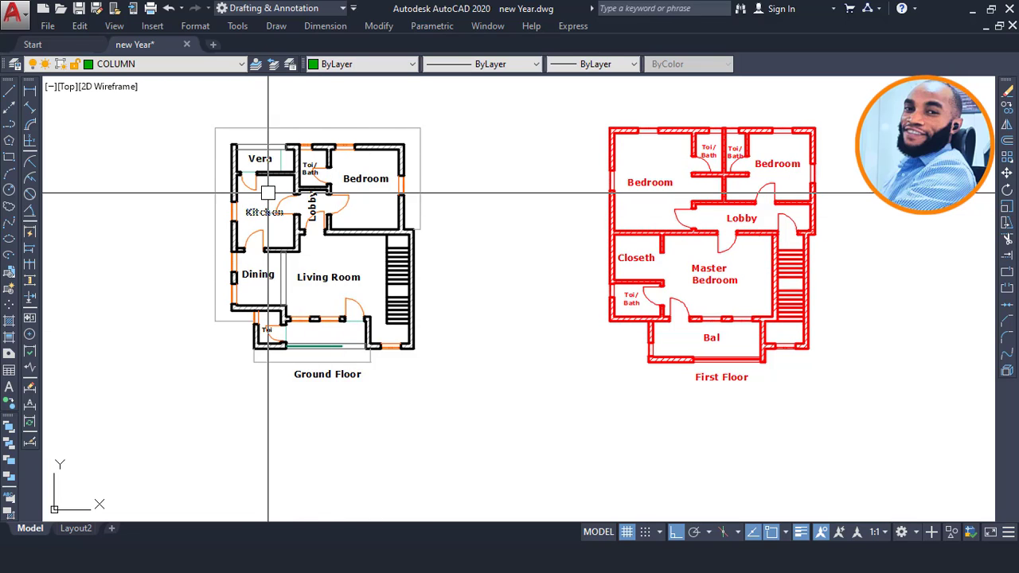
- Move the red first floor plan back over the ground floor plan, matching the outer wall corners below the stairs
scroll(320, 213, up, 3)
scroll(316, 211, down, 3)
middle_drag(733, 248, 651, 244)
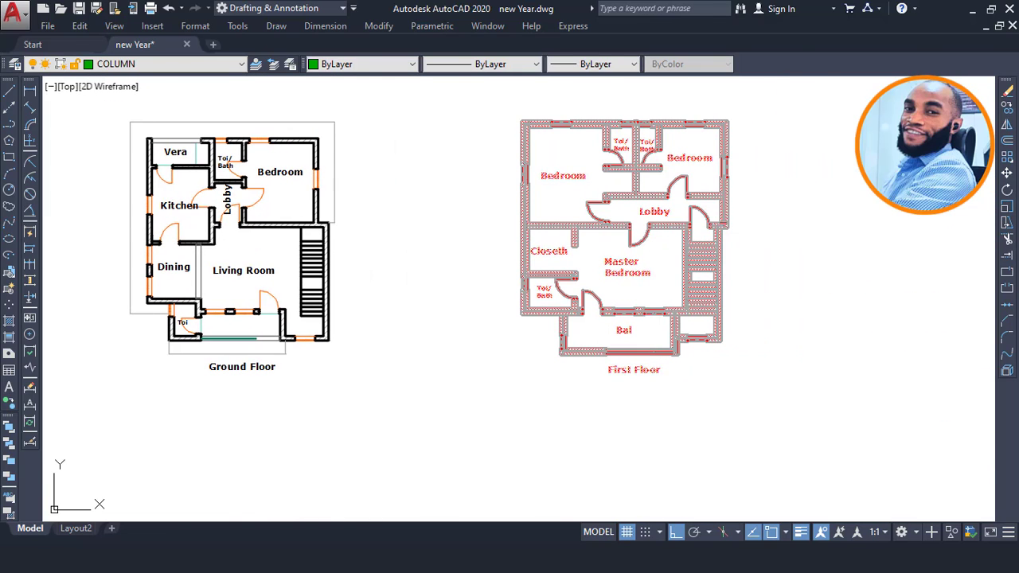
click(655, 223)
text(m)
key(Return)
scroll(720, 346, up, 8)
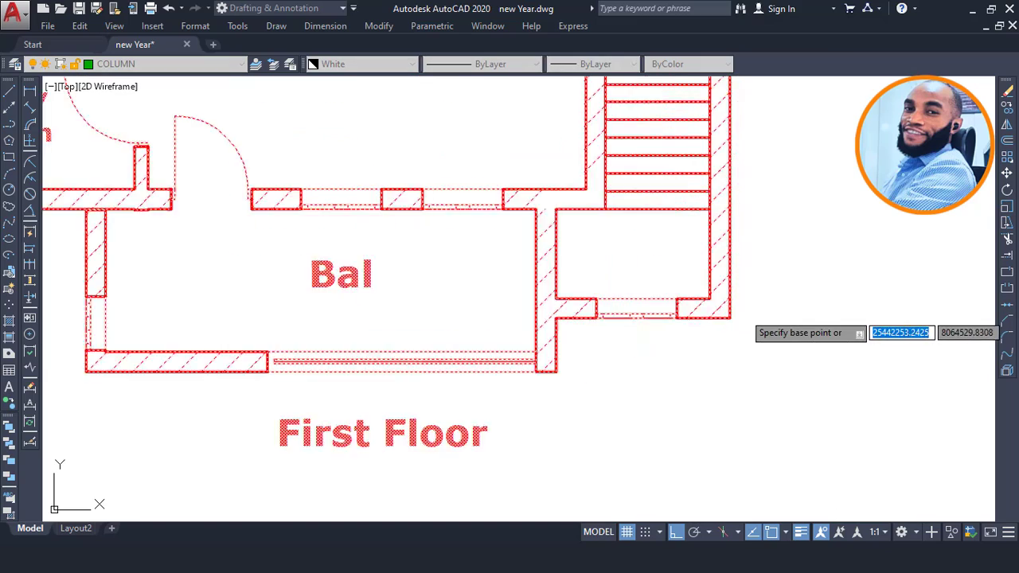
scroll(722, 331, up, 4)
click(710, 320)
scroll(710, 321, down, 10)
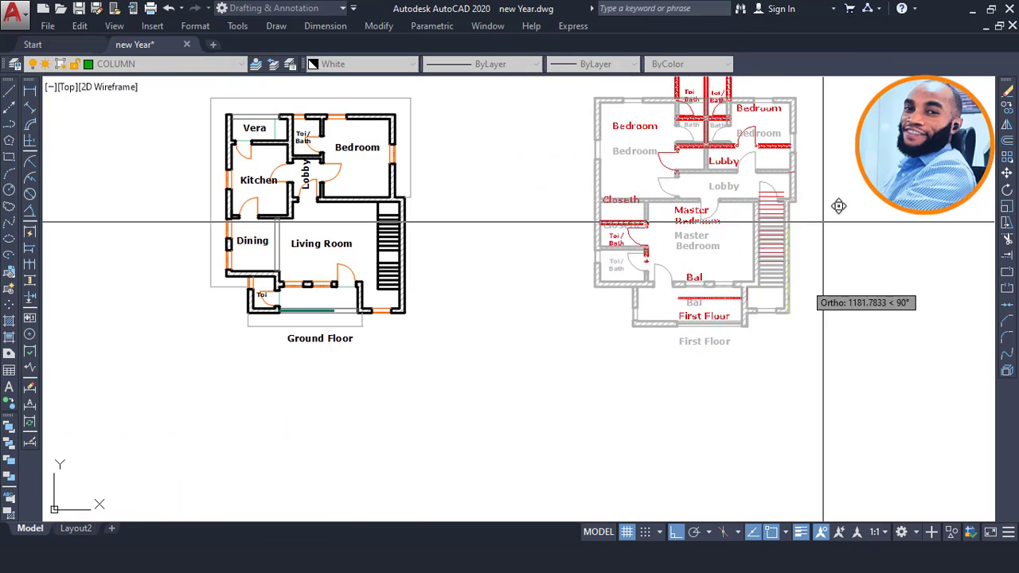
scroll(402, 299, up, 8)
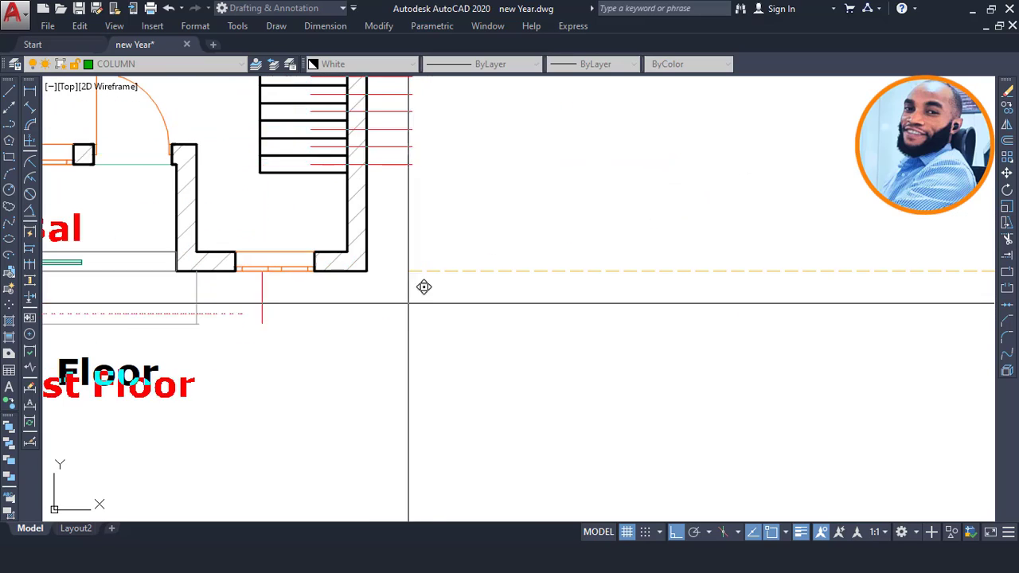
click(368, 272)
- Examine how the red first floor outer walls project beyond the ground floor walls around the veranda, kitchen and bedroom
scroll(659, 385, down, 5)
scroll(437, 177, down, 2)
scroll(748, 203, up, 6)
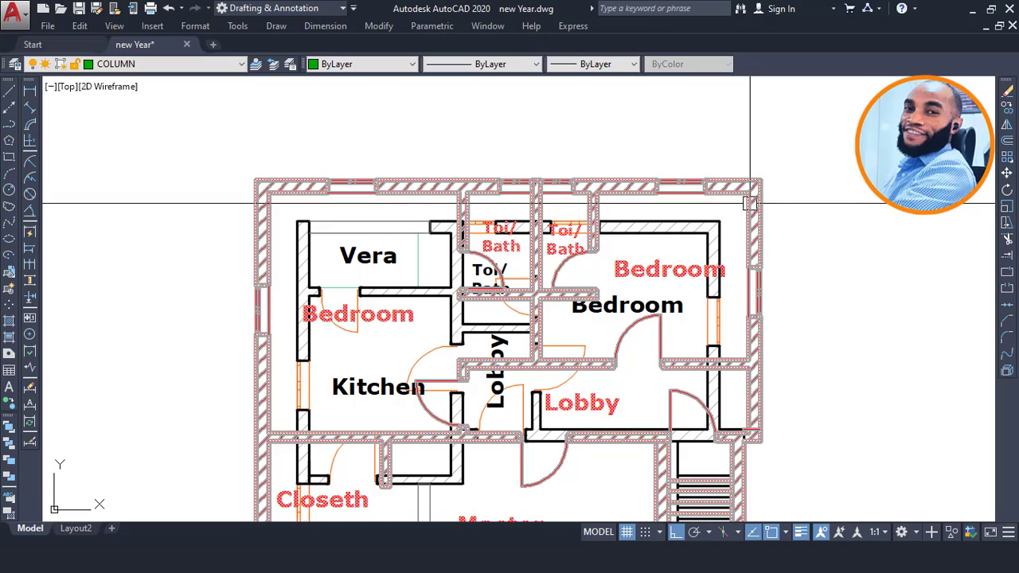
scroll(397, 199, up, 2)
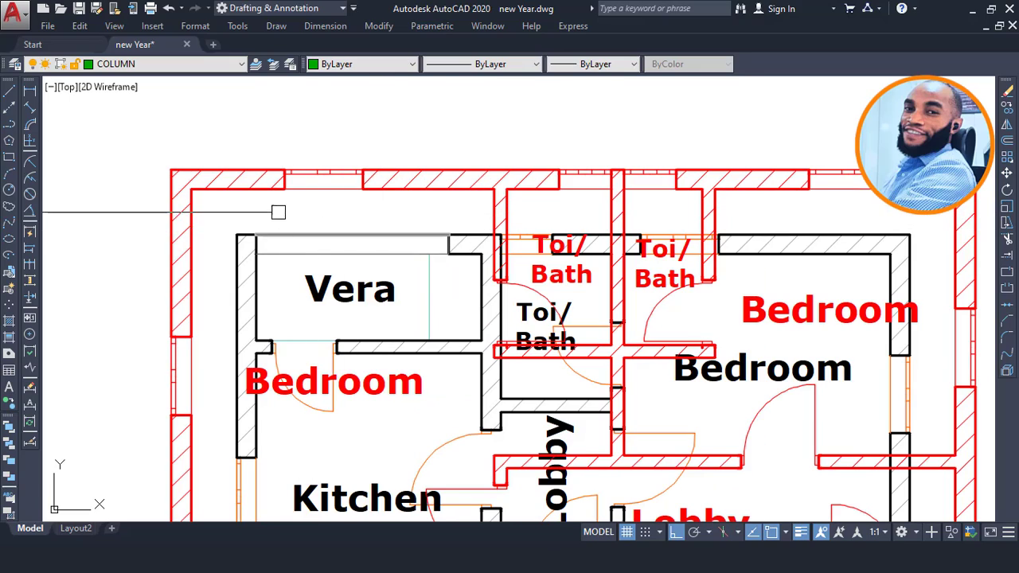
middle_drag(276, 181, 326, 159)
scroll(326, 159, down, 2)
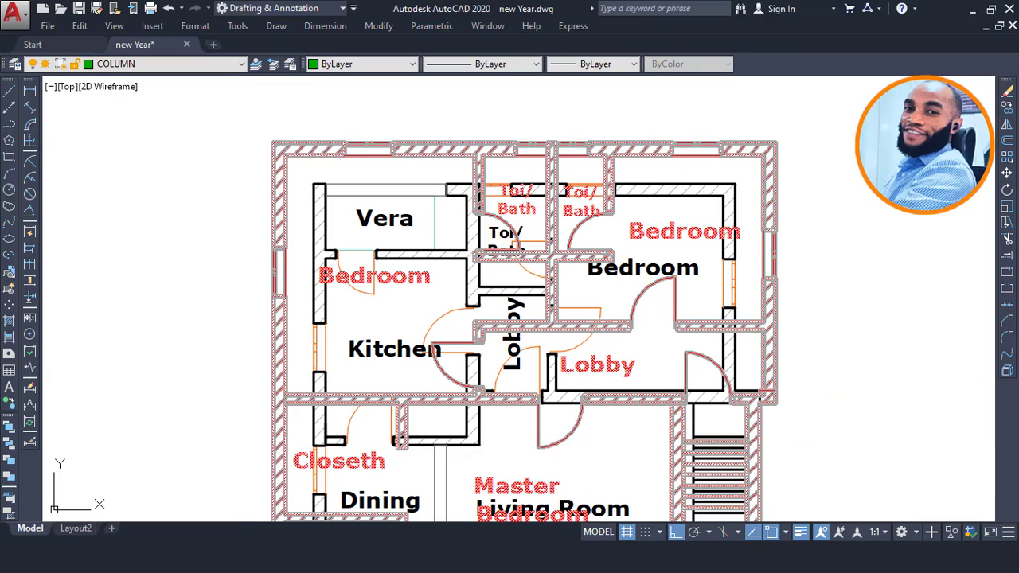
scroll(287, 171, up, 1)
key(Escape)
mouse_move(260, 227)
middle_down()
mouse_move(268, 141)
mouse_move(289, 94)
middle_up()
- Return to the gridded ground floor plan and inspect its green columns inside the dashed outline
scroll(288, 94, down, 2)
middle_drag(320, 320, 832, 339)
scroll(804, 330, down, 4)
middle_drag(435, 288, 959, 342)
scroll(589, 237, down, 2)
middle_drag(599, 132, 545, 218)
scroll(546, 213, up, 5)
scroll(607, 242, down, 6)
mouse_move(554, 295)
middle_down()
mouse_move(539, 230)
mouse_move(567, 383)
mouse_move(336, 283)
middle_up()
scroll(567, 384, up, 6)
scroll(389, 283, down, 4)
scroll(432, 284, up, 4)
mouse_move(432, 284)
middle_down()
mouse_move(419, 267)
mouse_move(455, 253)
middle_up()
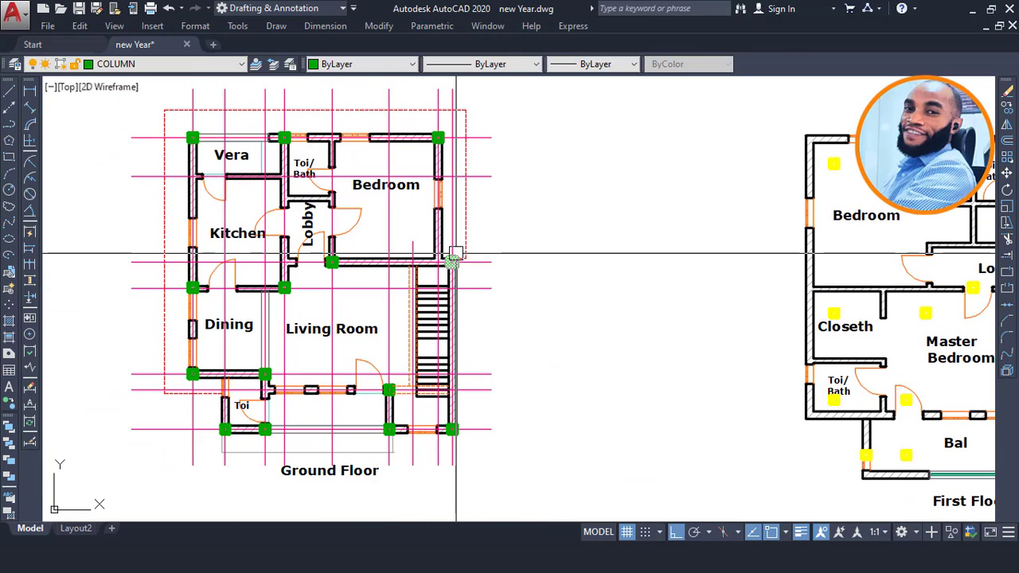
- Review the ground floor columns around the lobby and bedroom together with the yellow columns inside the first floor rooms
scroll(466, 247, down, 4)
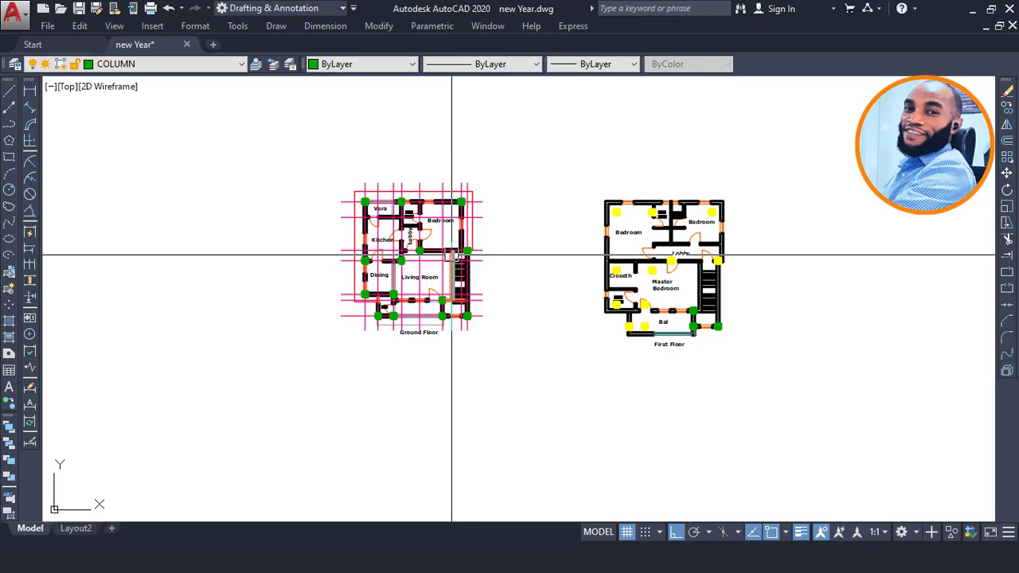
scroll(451, 256, up, 2)
scroll(418, 187, up, 4)
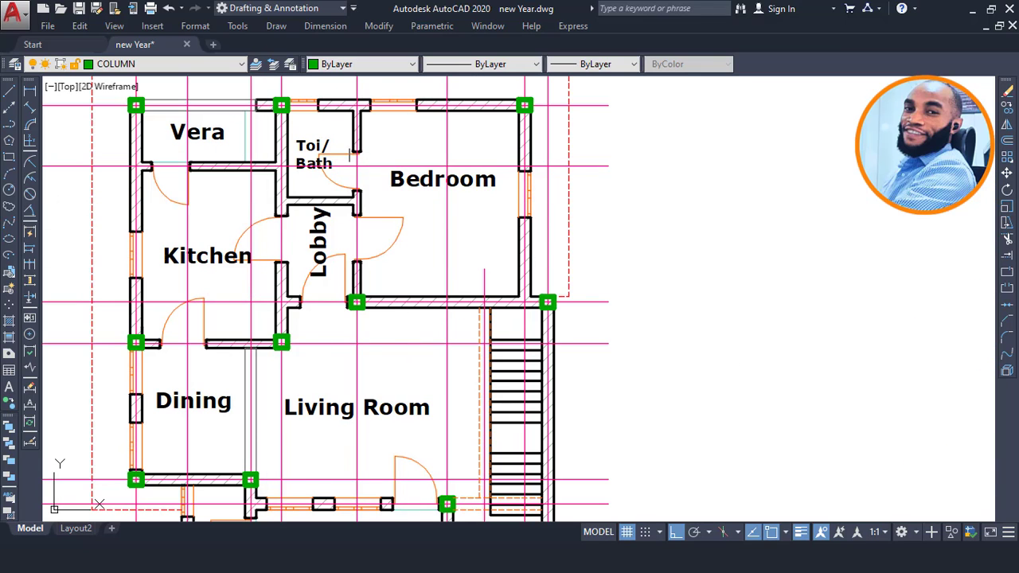
scroll(304, 198, down, 2)
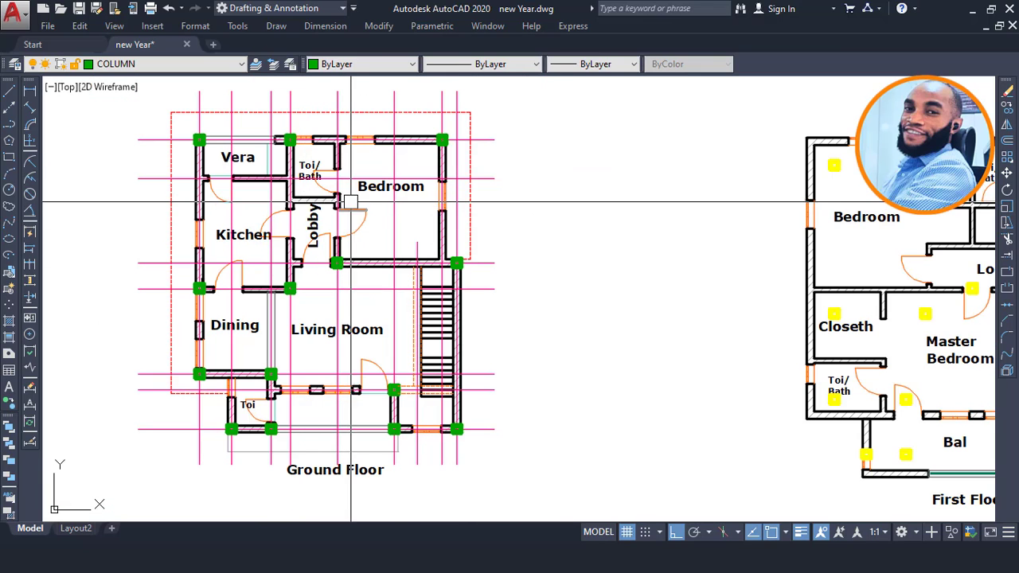
scroll(350, 202, down, 2)
scroll(341, 307, up, 2)
middle_drag(496, 271, 337, 317)
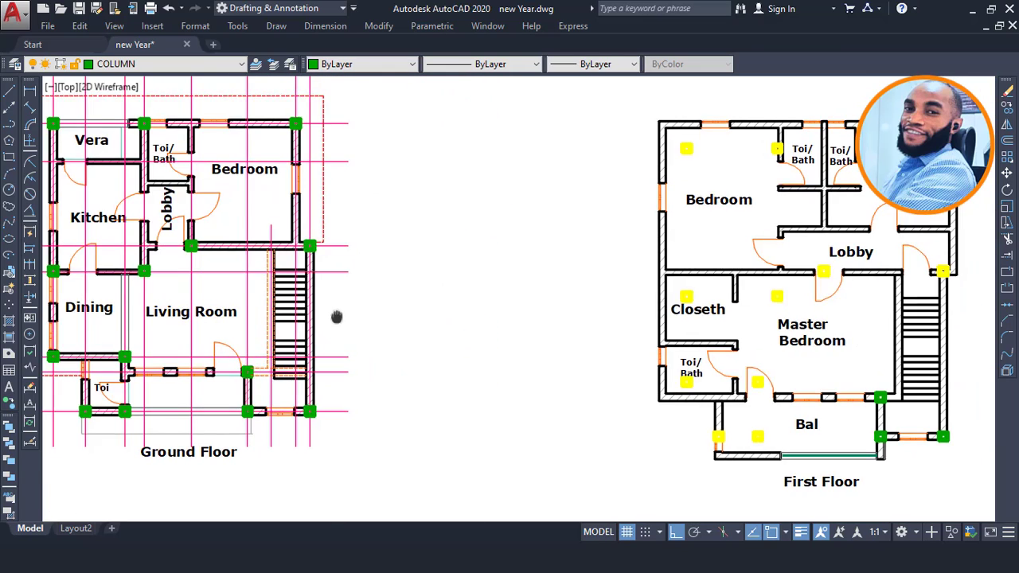
scroll(534, 277, down, 2)
scroll(642, 284, up, 2)
middle_drag(642, 284, 526, 260)
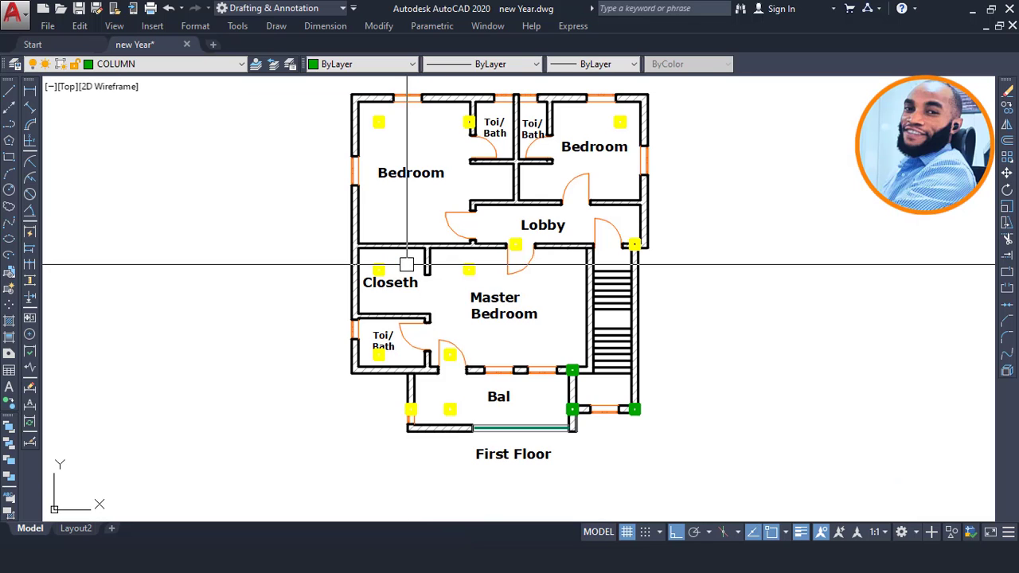
- Switch back from the empty ProtaStructure project to the floor plan drawing in AutoCAD
scroll(453, 264, down, 6)
scroll(305, 227, up, 4)
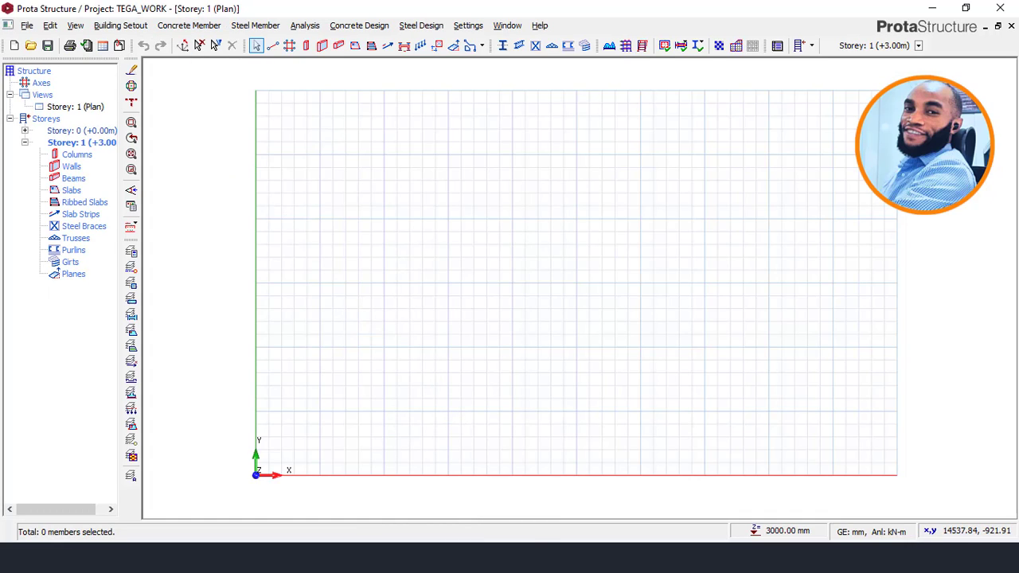
mouse_move(452, 557)
click(449, 527)
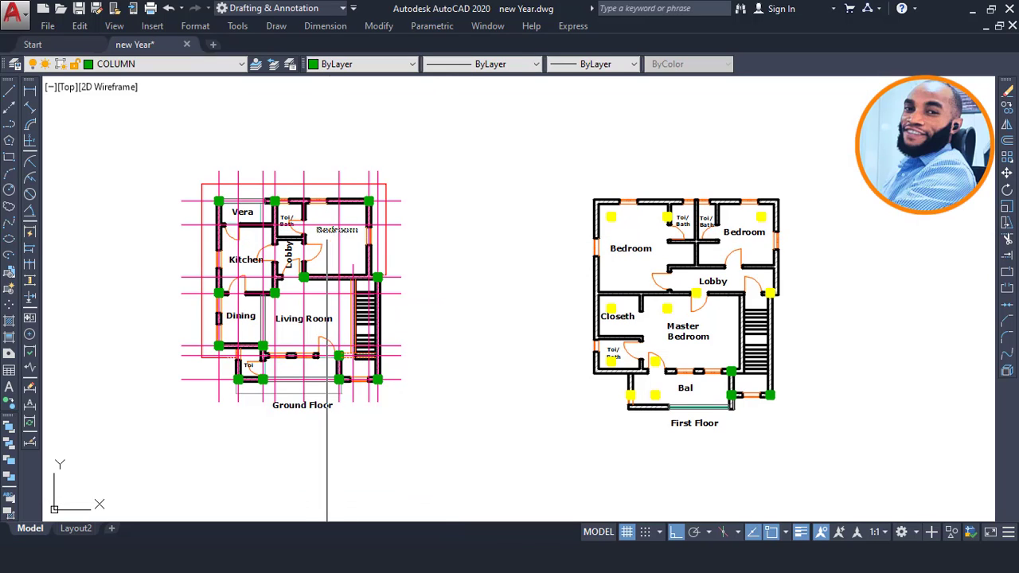
- Compare the green ground floor columns with the yellow columns inside the first floor bedrooms, closet and balcony
middle_drag(340, 231, 376, 163)
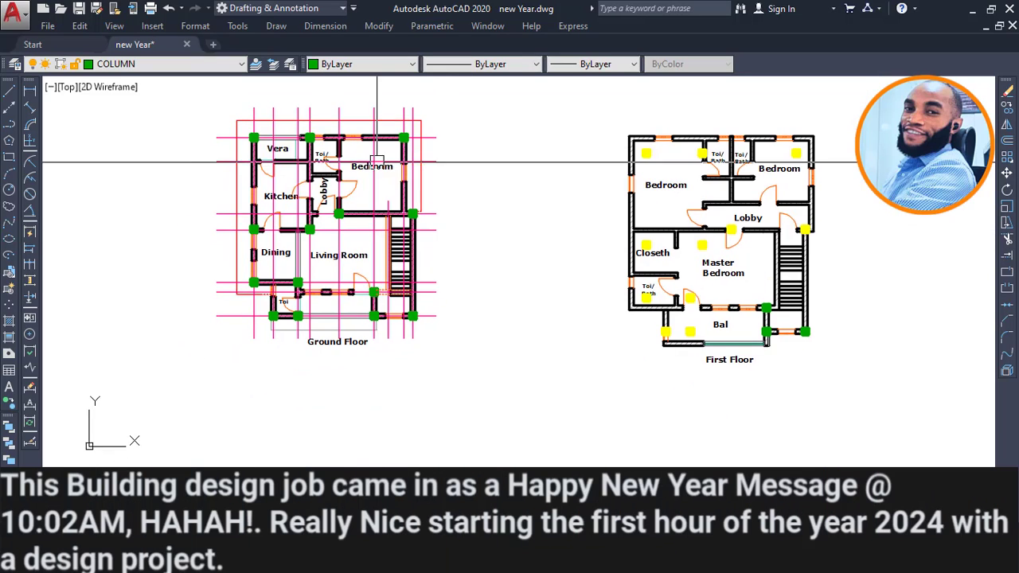
scroll(285, 144, up, 2)
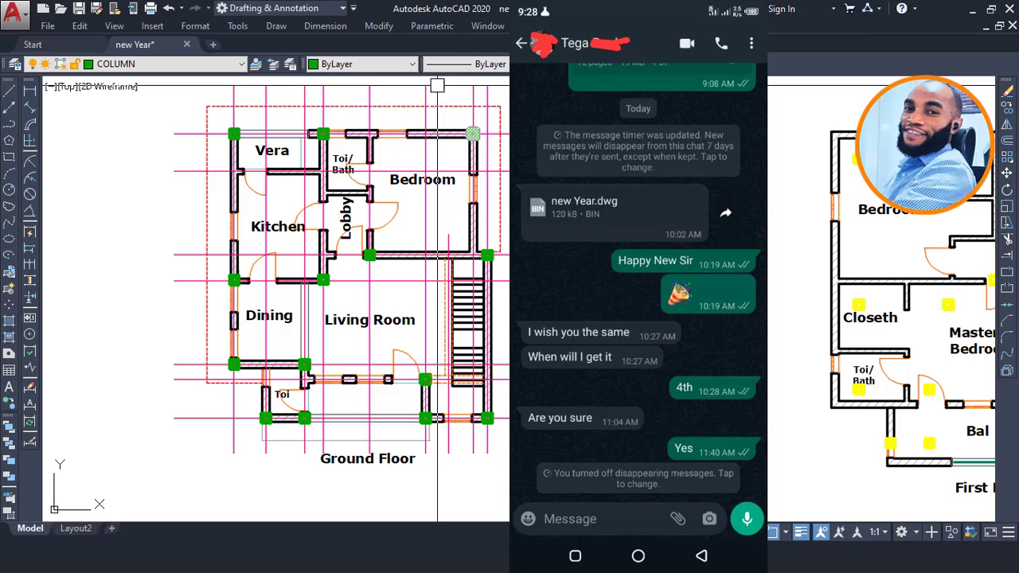
scroll(322, 191, down, 2)
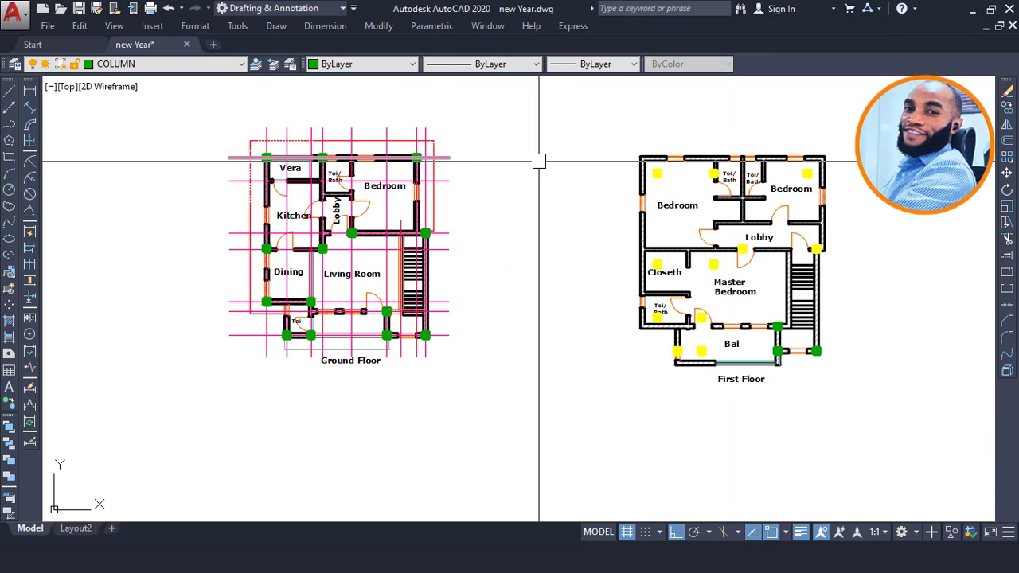
scroll(742, 188, up, 2)
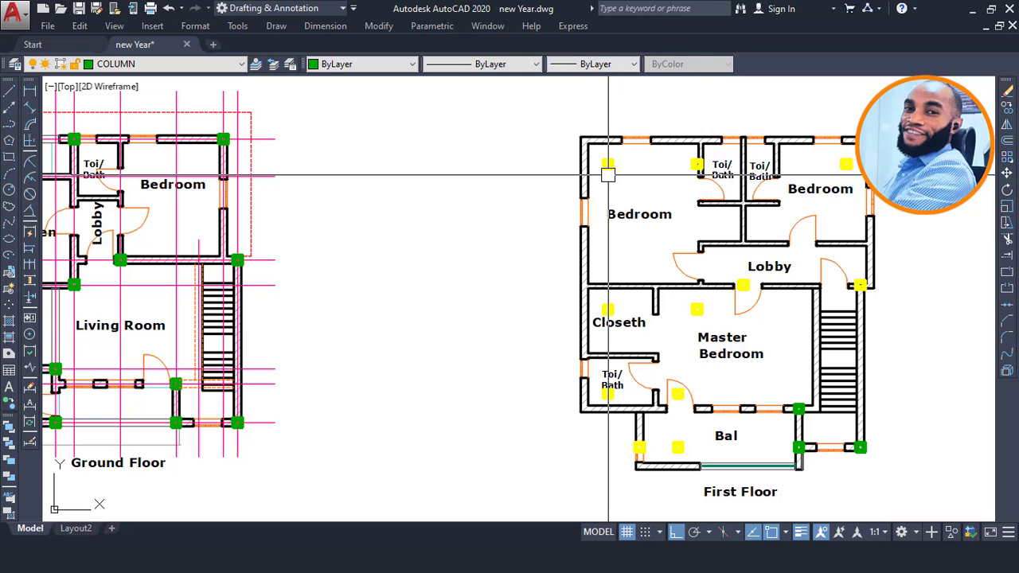
middle_drag(401, 159, 557, 166)
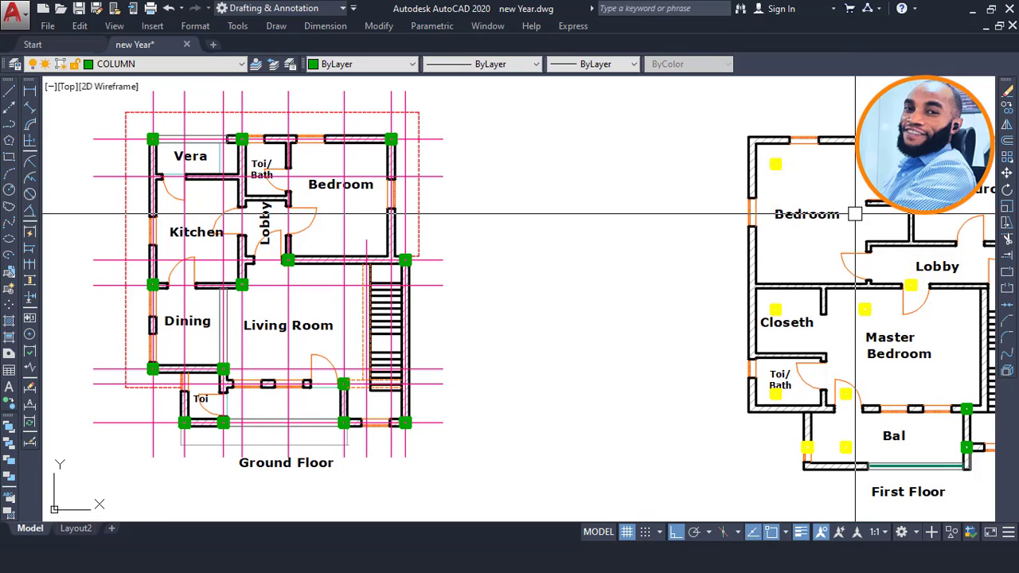
middle_drag(836, 214, 676, 208)
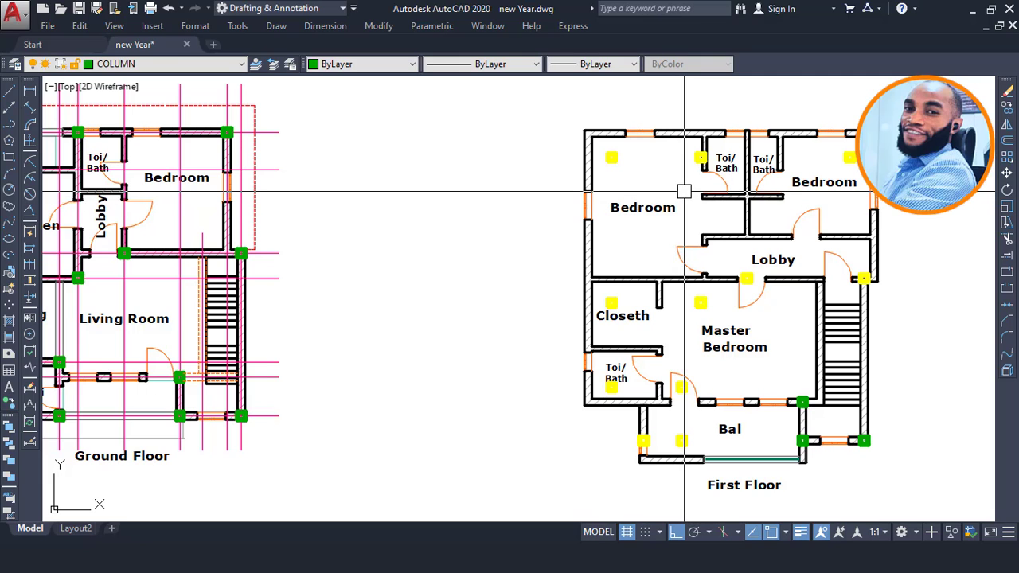
scroll(681, 198, down, 2)
scroll(351, 174, up, 2)
scroll(351, 175, up, 2)
middle_drag(355, 178, 373, 169)
scroll(381, 163, down, 2)
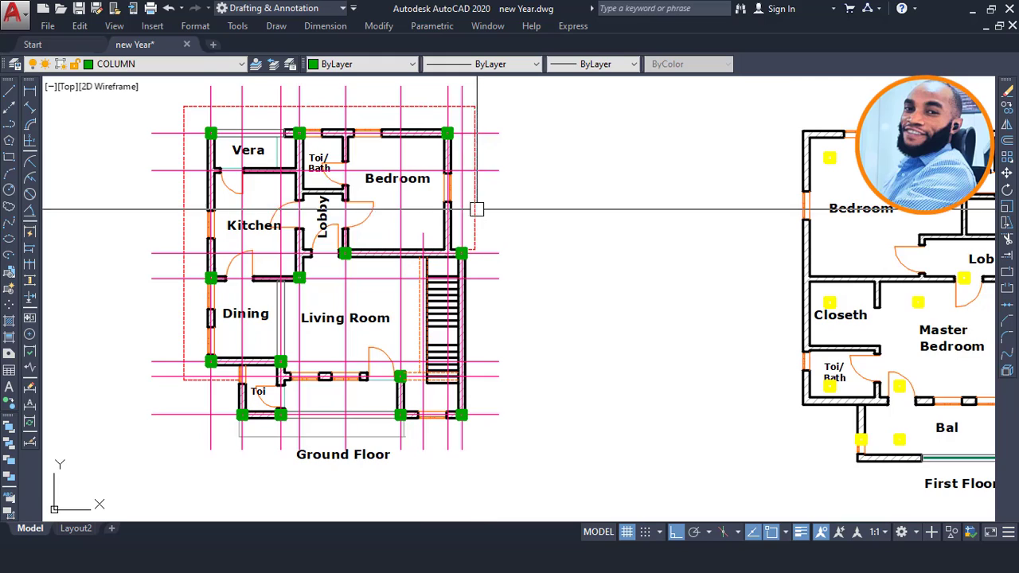
- Check the ground floor bedroom and staircase columns against the matching yellow columns on the first floor plan
scroll(408, 228, up, 4)
scroll(408, 228, down, 5)
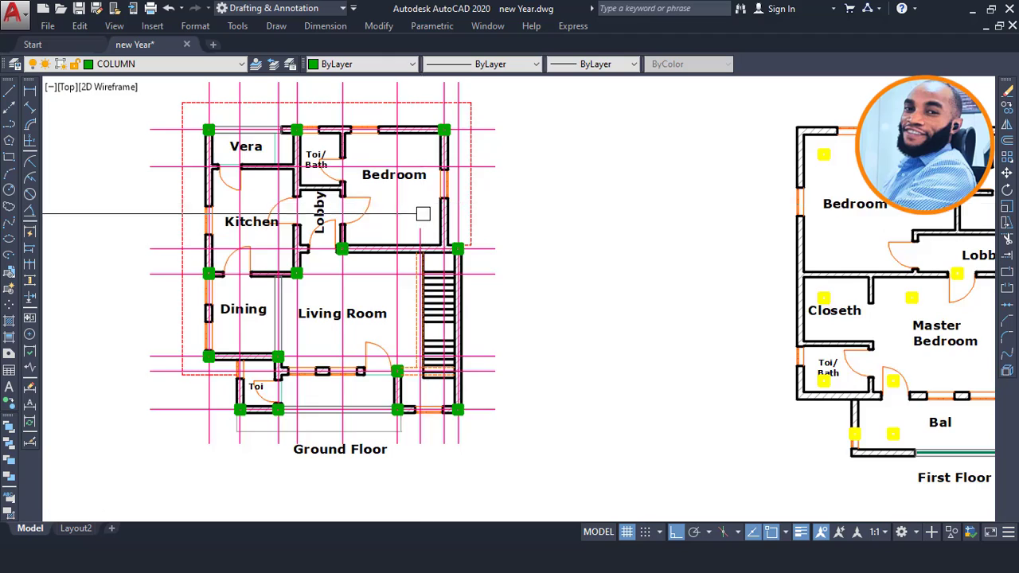
scroll(420, 195, down, 3)
scroll(729, 195, up, 6)
scroll(444, 169, down, 2)
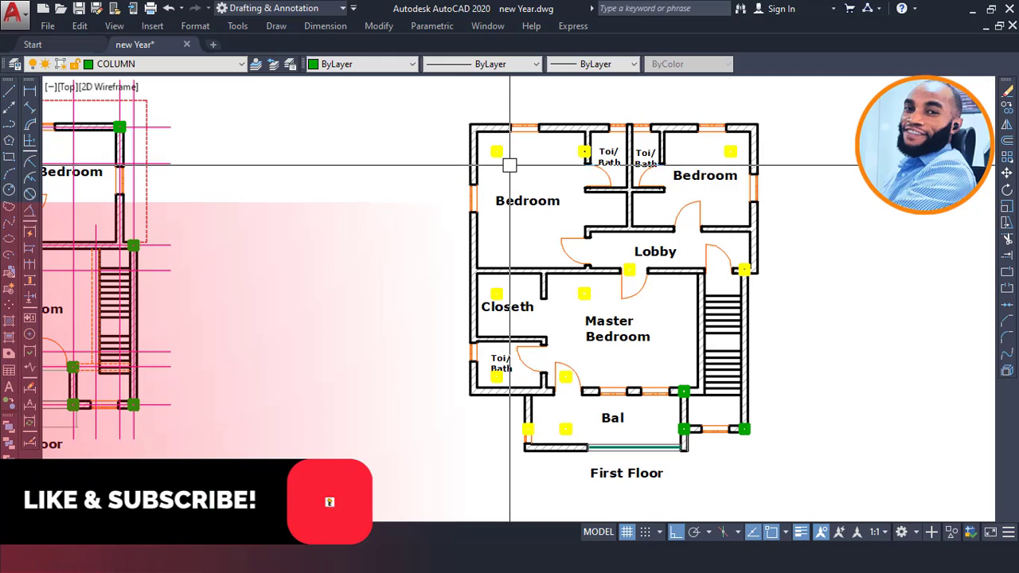
scroll(478, 168, down, 2)
middle_drag(440, 180, 591, 191)
scroll(413, 162, up, 2)
- Examine the overhang between the red dashed outline and the ground floor columns around the veranda and bedroom
click(427, 147)
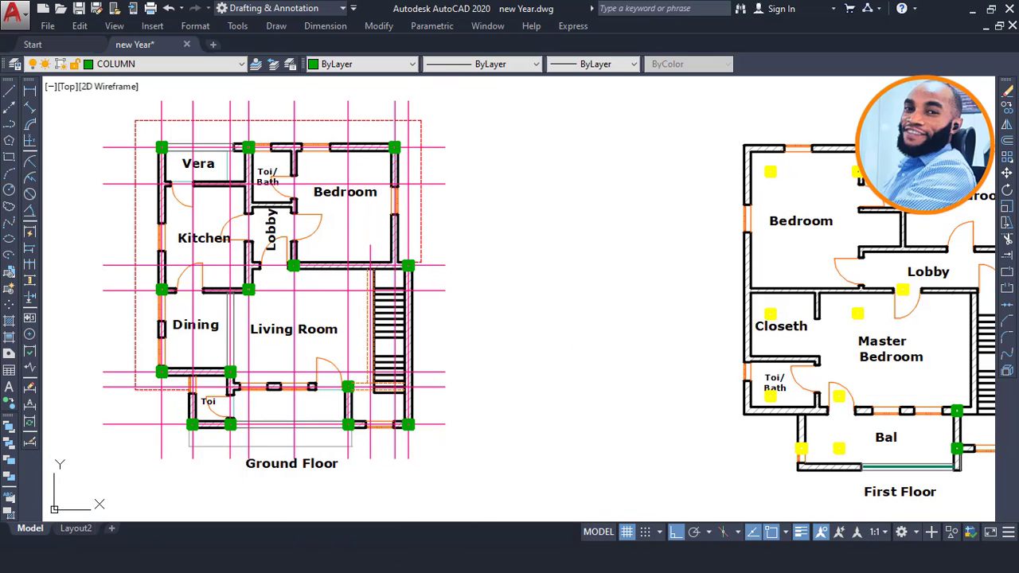
scroll(405, 148, down, 2)
scroll(246, 144, up, 2)
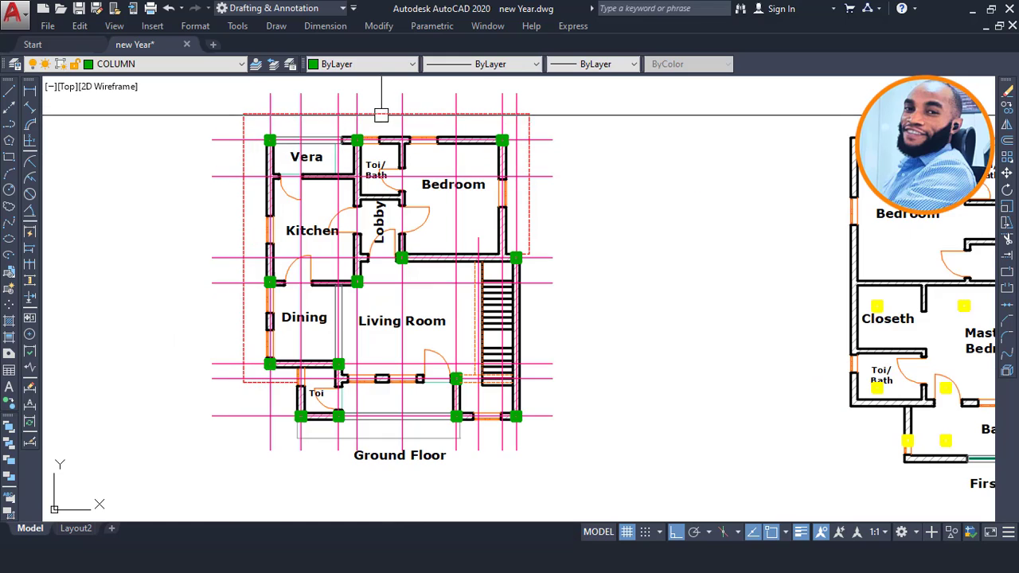
scroll(501, 140, up, 2)
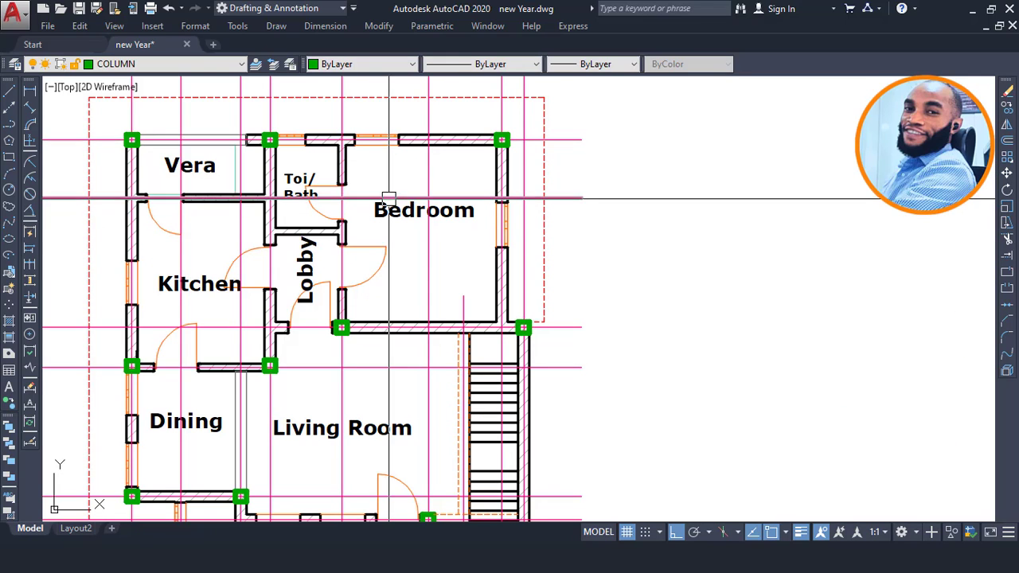
scroll(388, 199, down, 4)
scroll(447, 194, up, 2)
scroll(331, 128, down, 3)
middle_drag(491, 157, 436, 183)
scroll(416, 170, up, 4)
scroll(422, 155, down, 2)
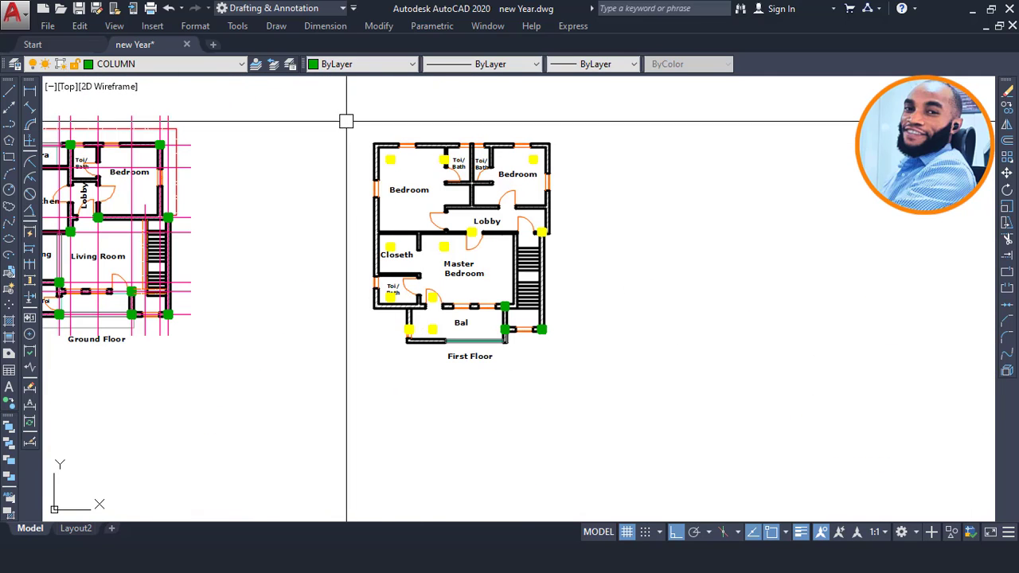
- Select all yellow and green columns on the first floor plan and erase them
scroll(393, 109, up, 4)
click(384, 167)
scroll(389, 165, down, 4)
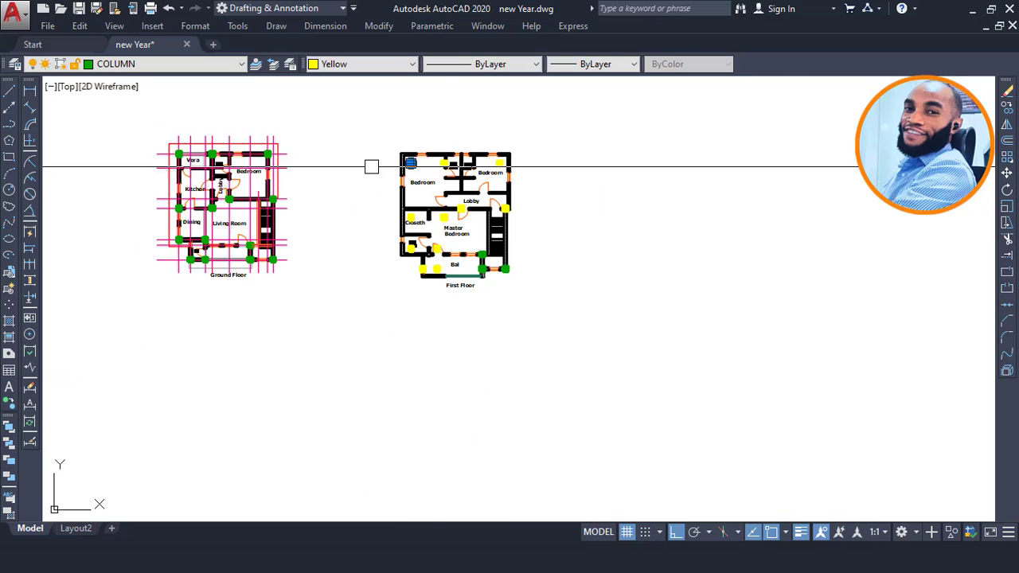
scroll(200, 165, up, 6)
scroll(179, 141, down, 4)
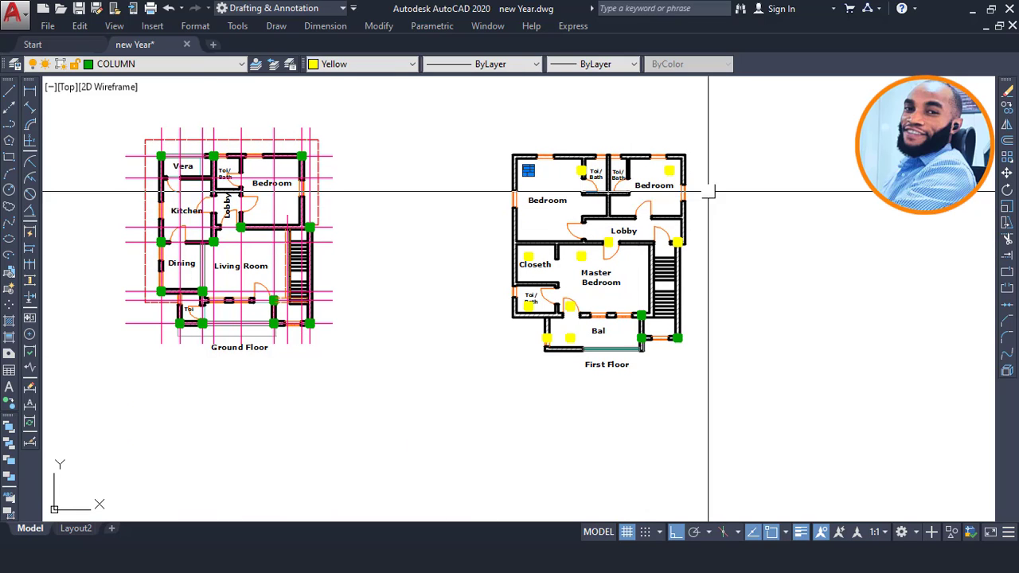
middle_drag(640, 202, 610, 215)
click(458, 134)
scroll(506, 141, up, 6)
click(555, 160)
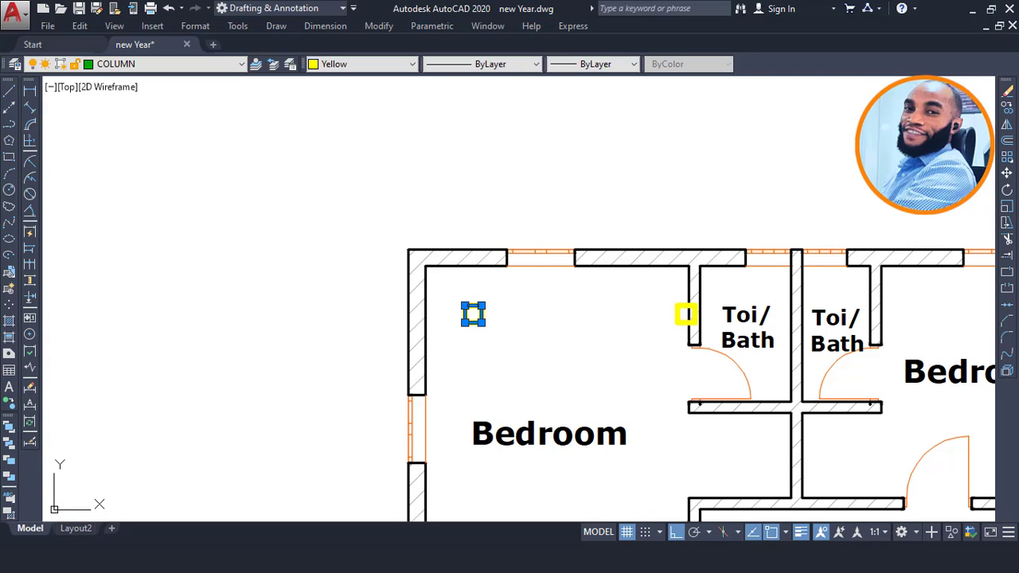
click(686, 314)
scroll(457, 212, down, 4)
scroll(669, 260, up, 4)
click(727, 245)
click(676, 223)
scroll(744, 204, down, 6)
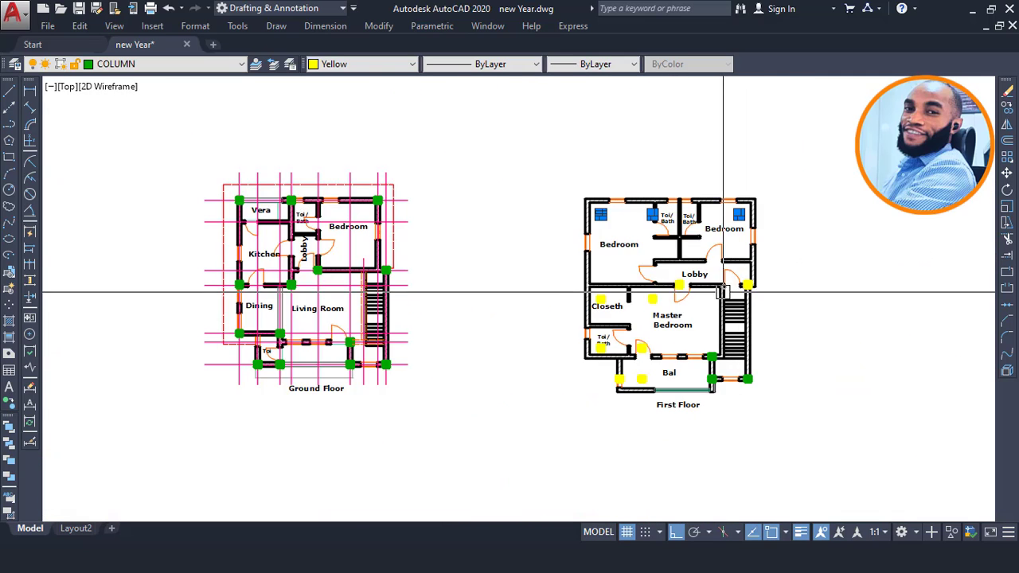
scroll(723, 292, up, 4)
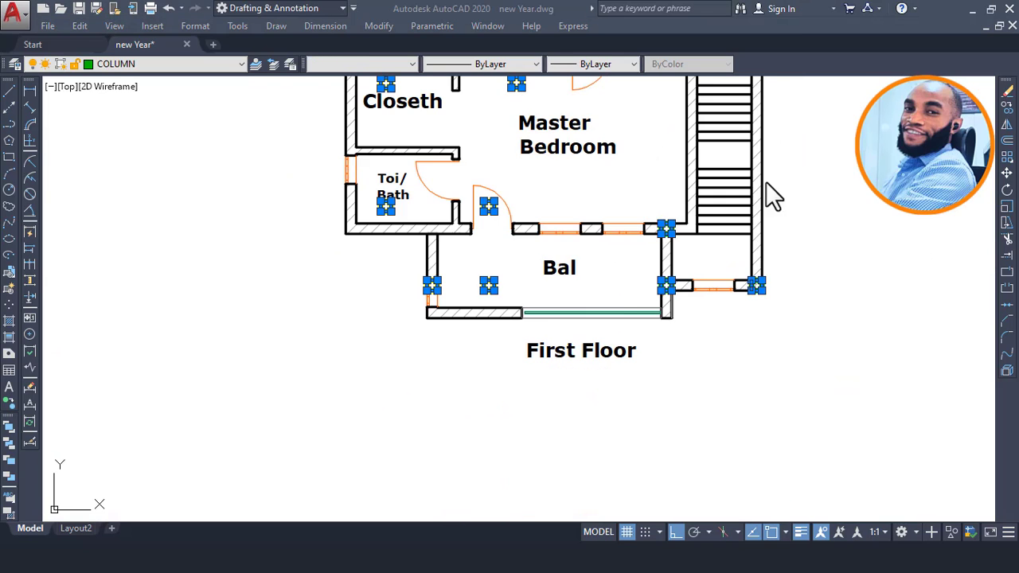
scroll(571, 294, down, 4)
scroll(562, 226, up, 2)
middle_drag(584, 188, 461, 254)
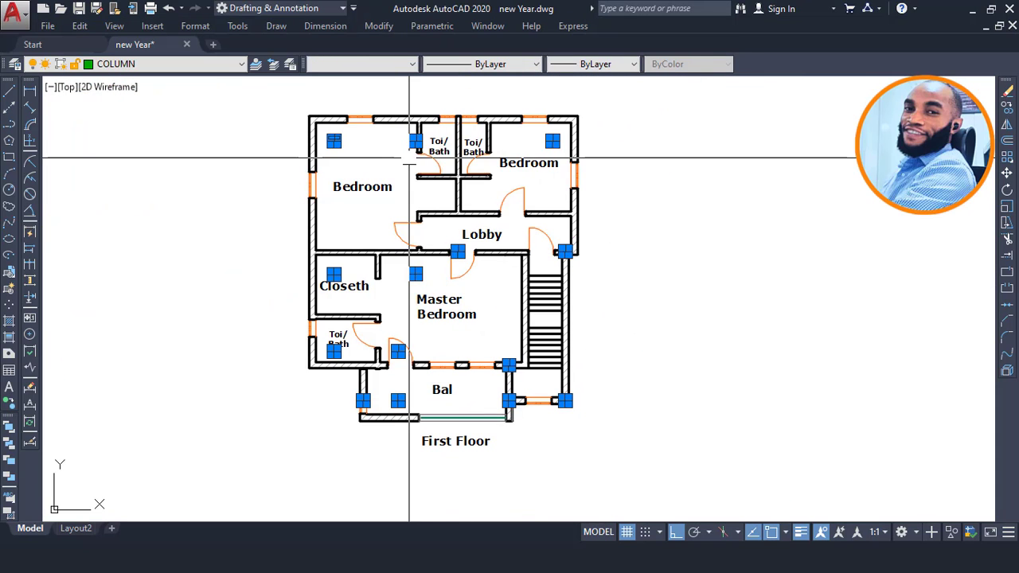
right_click(696, 200)
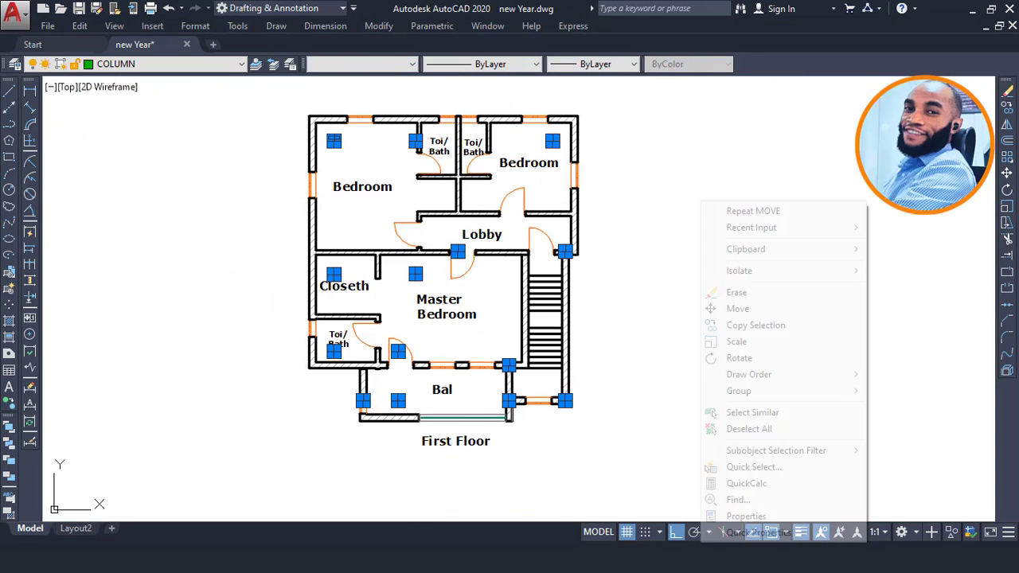
click(737, 309)
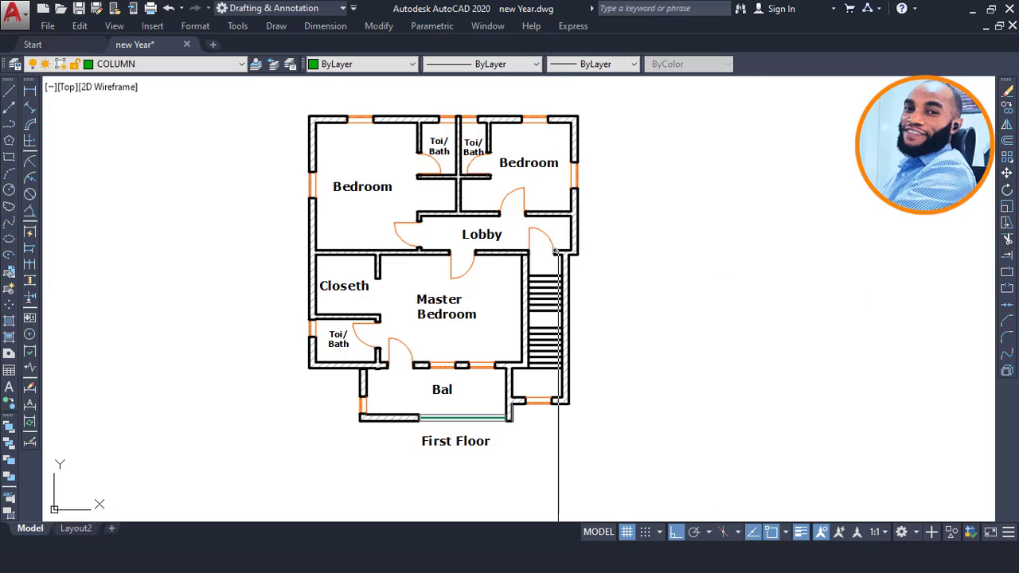
- Compare the column-free first floor plan with the columns and grid lines of the ground floor plan
scroll(557, 294, down, 3)
scroll(627, 215, up, 3)
mouse_move(600, 320)
middle_down()
mouse_move(589, 298)
mouse_move(629, 242)
middle_up()
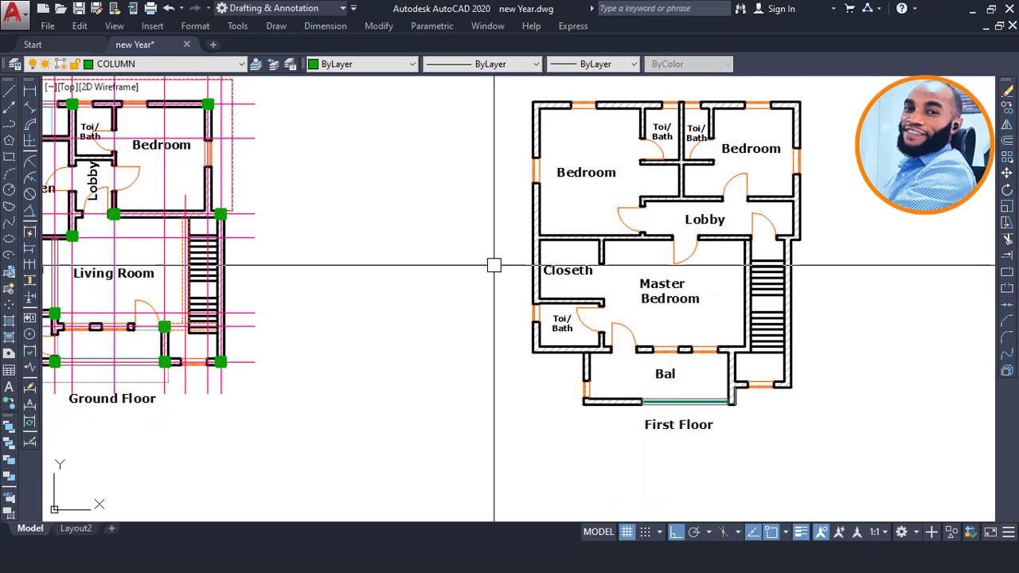
middle_drag(241, 212, 399, 276)
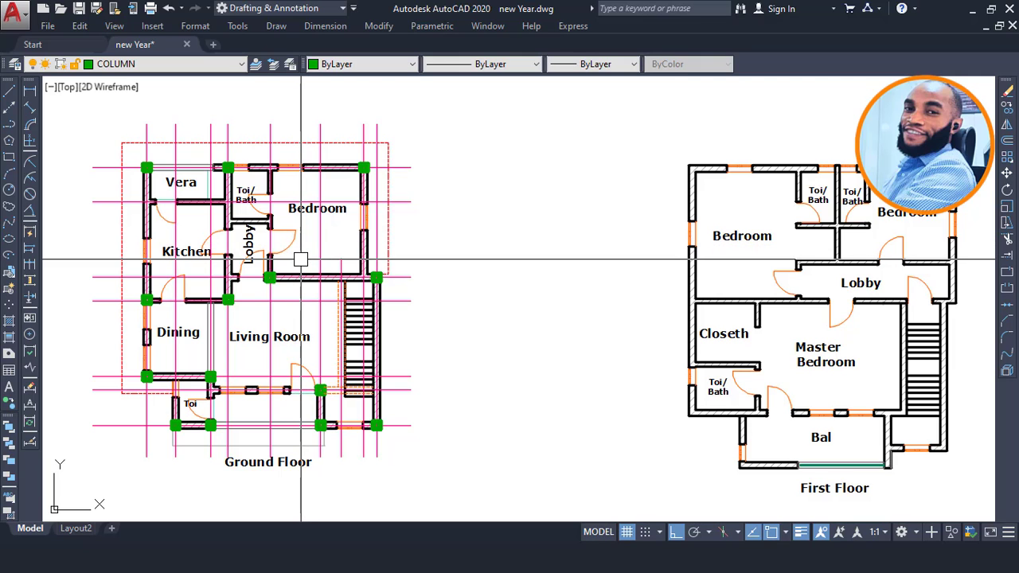
middle_drag(201, 266, 274, 251)
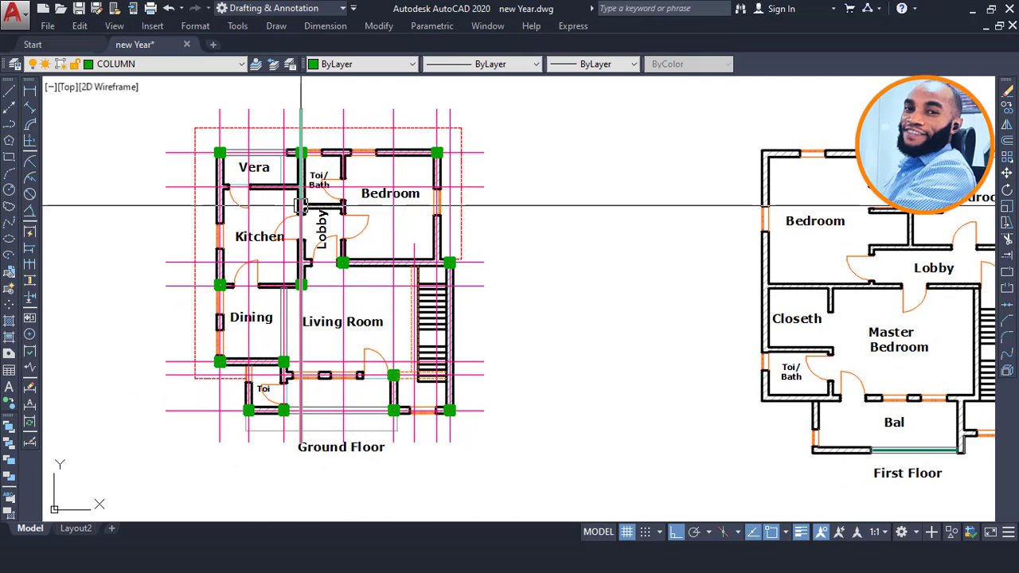
scroll(286, 191, up, 2)
scroll(311, 194, down, 2)
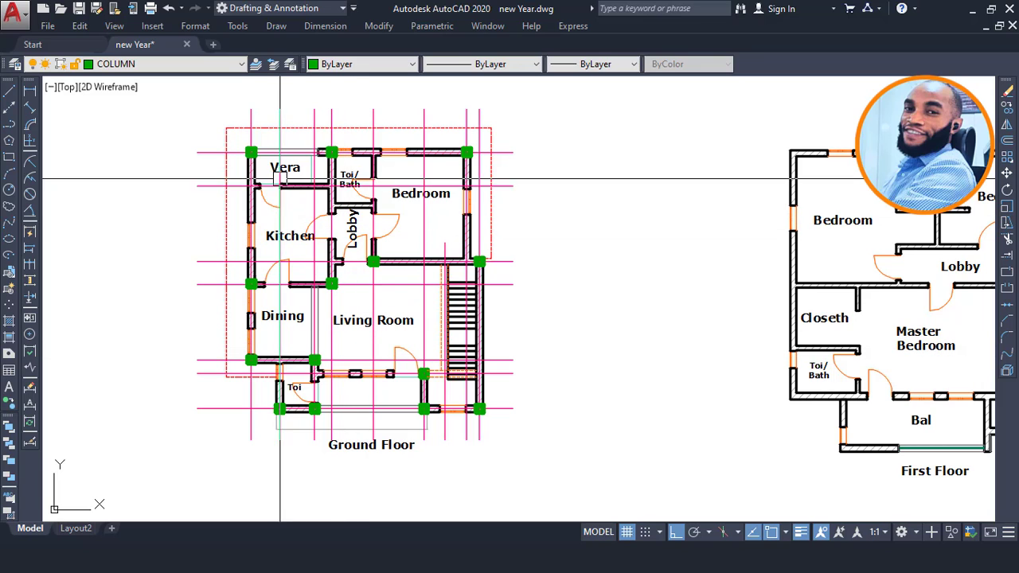
middle_drag(402, 236, 350, 229)
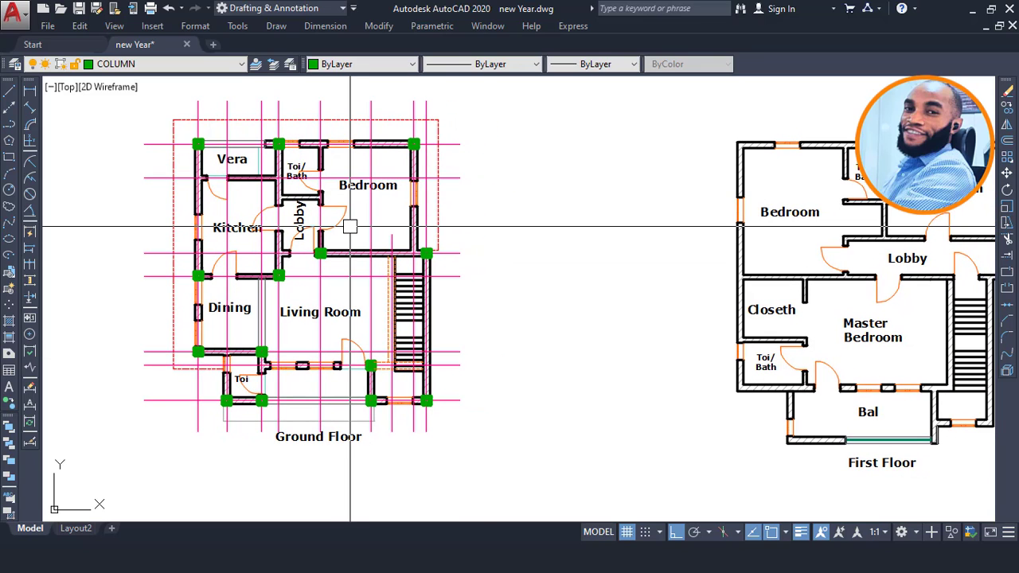
scroll(311, 413, down, 3)
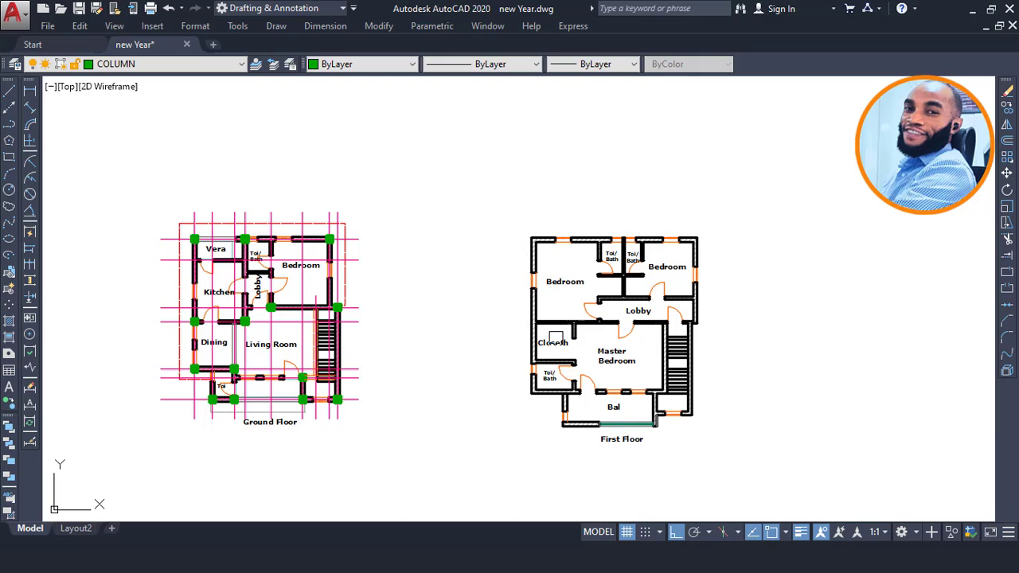
scroll(615, 432, up, 4)
scroll(591, 437, down, 4)
middle_drag(403, 362, 507, 358)
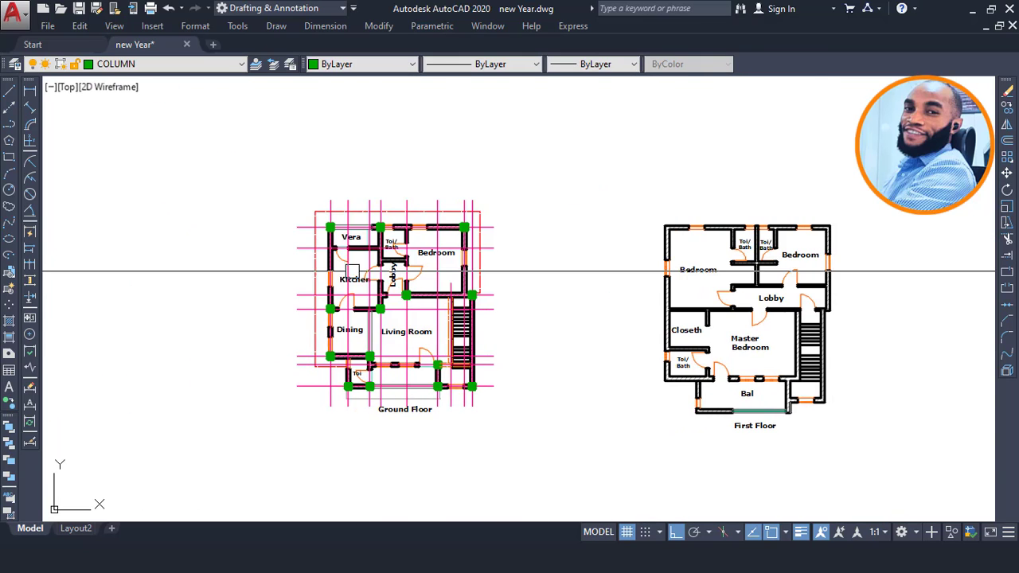
- Examine the ground floor columns and grid lines around the veranda, kitchen, lobby and bedroom
scroll(350, 232, up, 4)
scroll(342, 145, down, 4)
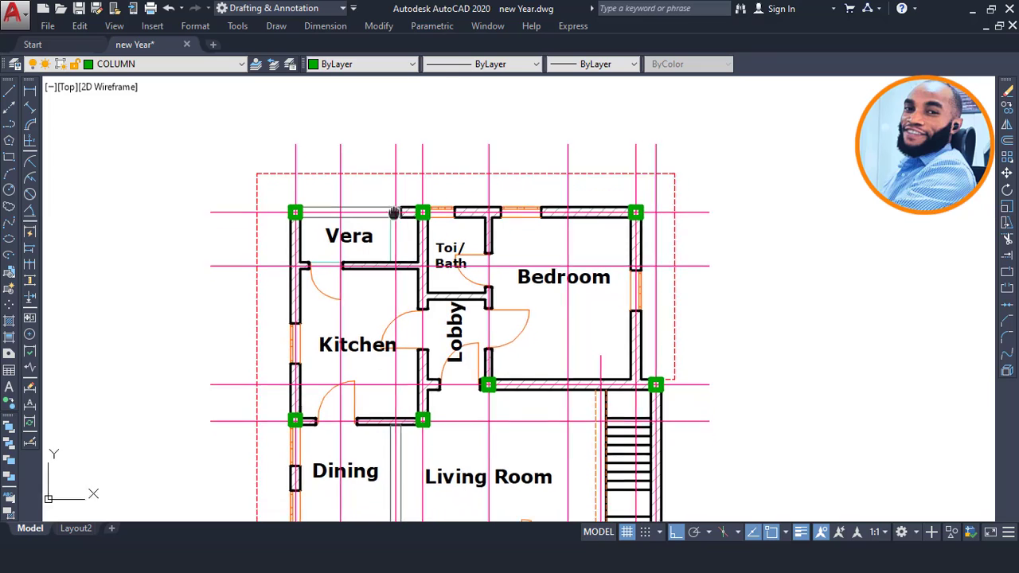
scroll(343, 146, up, 6)
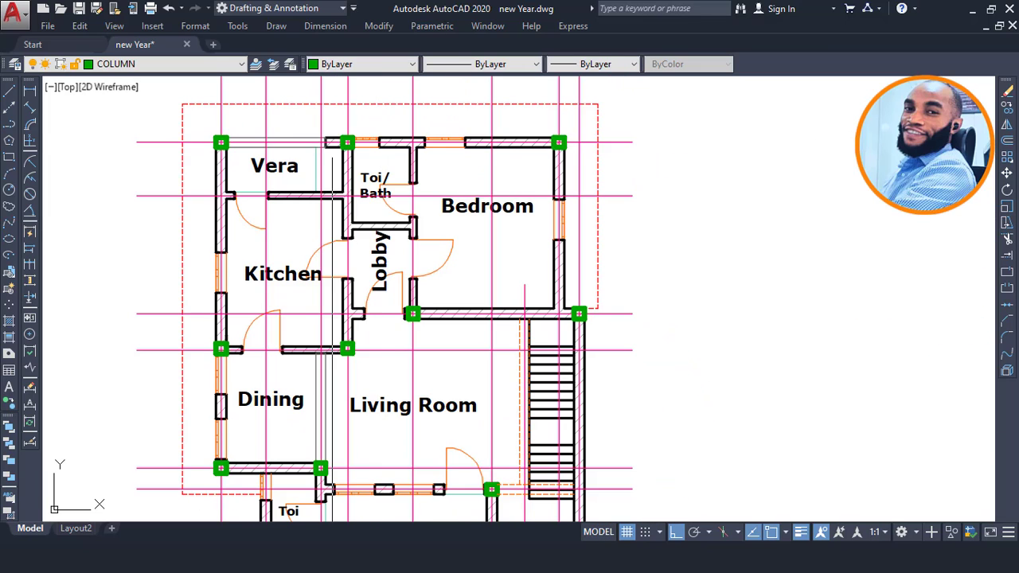
scroll(345, 126, down, 2)
mouse_move(445, 196)
middle_down()
mouse_move(268, 187)
mouse_move(555, 226)
middle_up()
scroll(338, 170, up, 2)
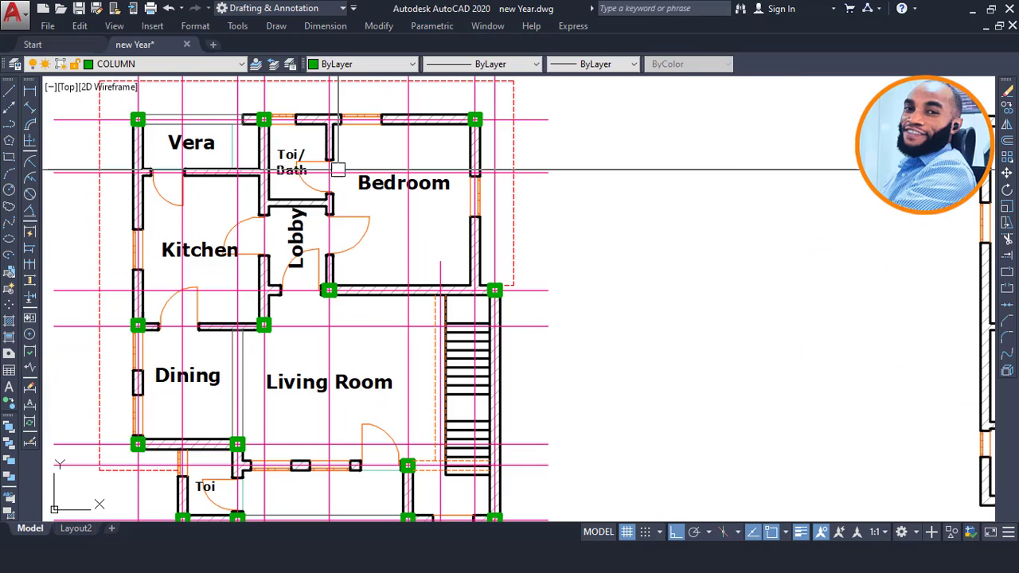
scroll(335, 171, down, 2)
scroll(209, 140, up, 4)
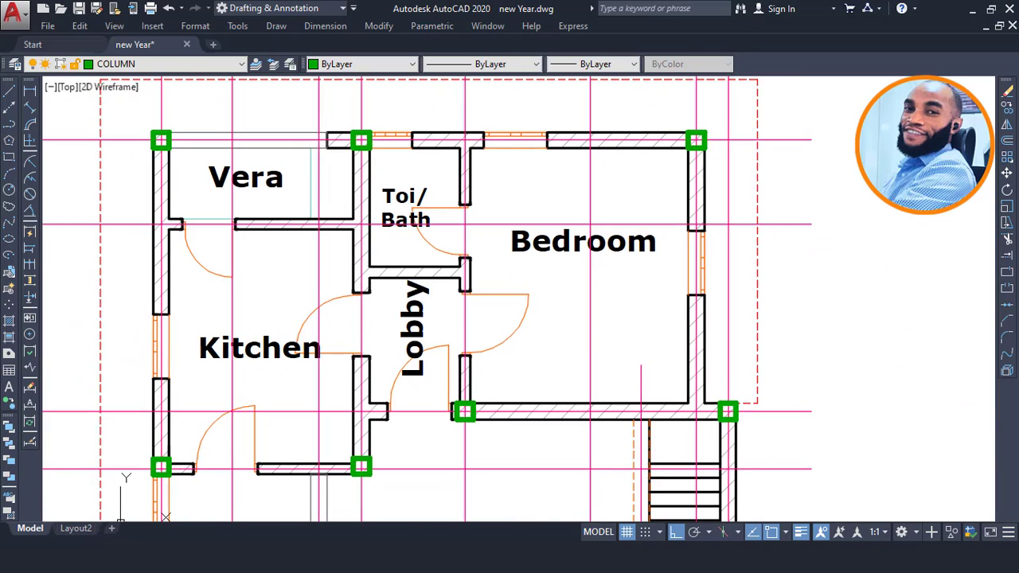
scroll(187, 133, down, 2)
scroll(235, 119, down, 4)
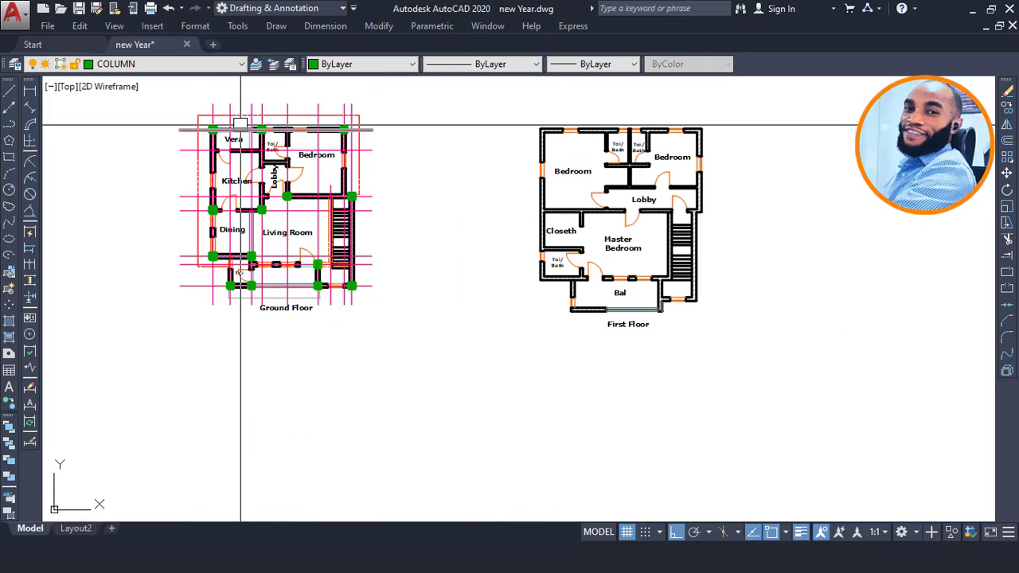
- Select the three ground floor columns along the outer wall of the veranda, toilet and bedroom
middle_drag(624, 176, 505, 175)
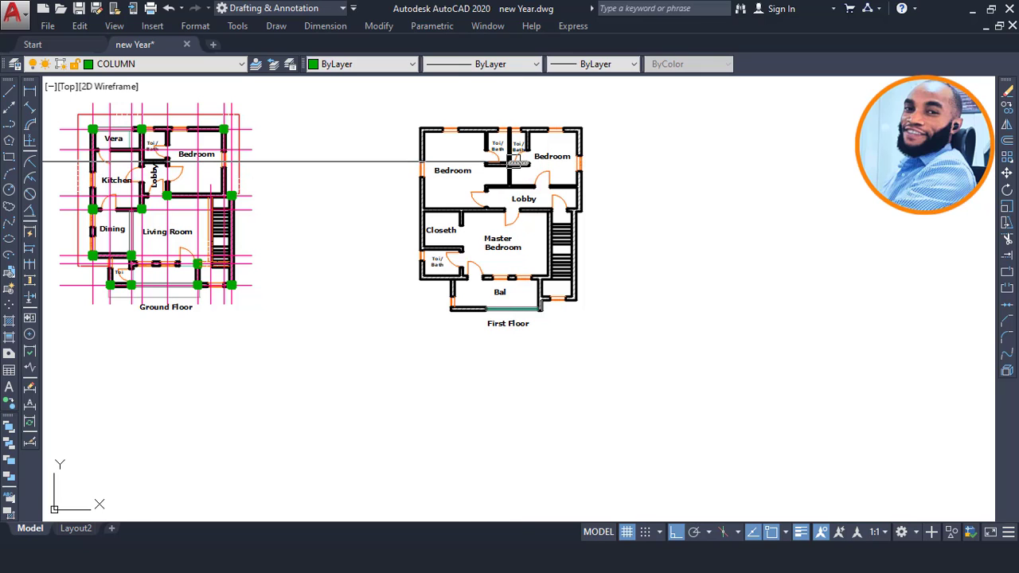
middle_drag(457, 152, 496, 164)
scroll(468, 162, up, 2)
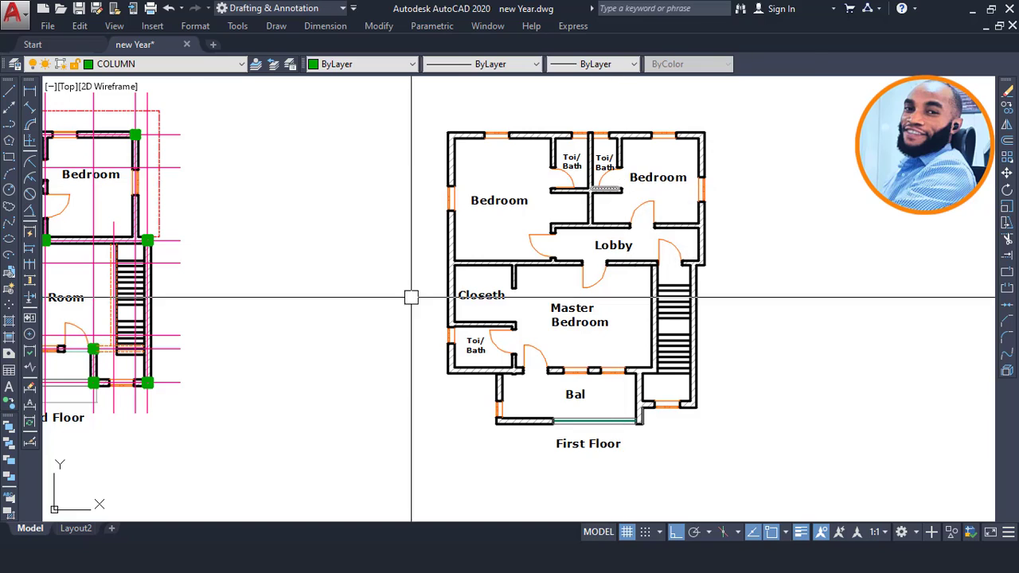
middle_drag(411, 297, 661, 306)
middle_drag(259, 138, 359, 165)
scroll(275, 155, up, 8)
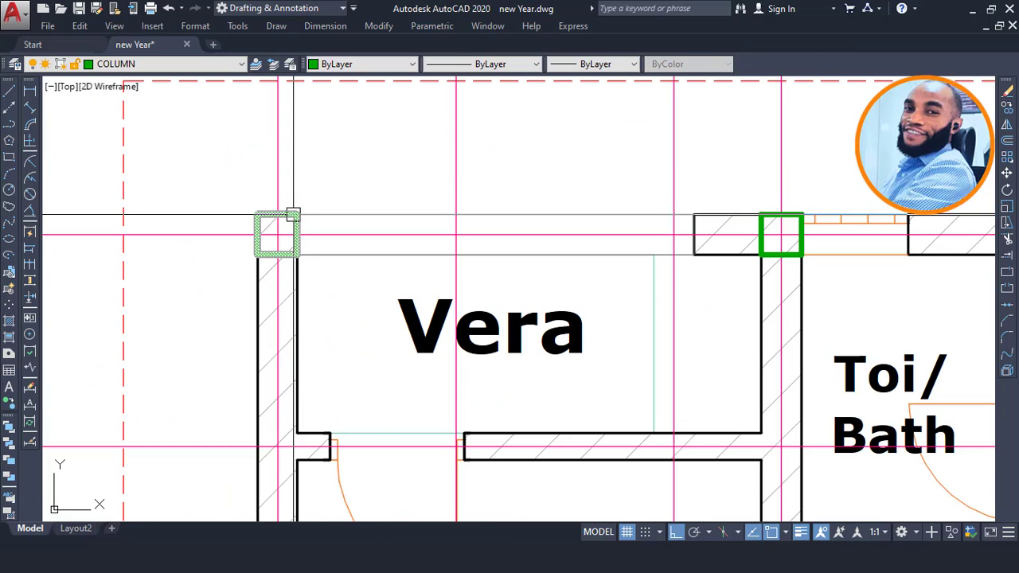
scroll(201, 182, down, 4)
scroll(418, 185, up, 4)
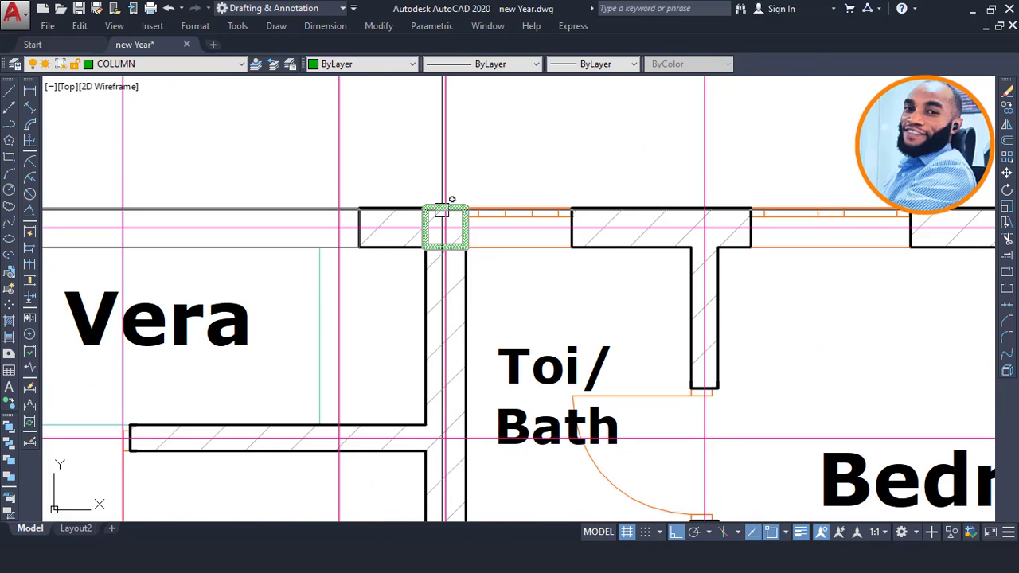
click(443, 210)
scroll(282, 166, down, 4)
scroll(628, 186, up, 3)
click(731, 175)
scroll(575, 126, down, 4)
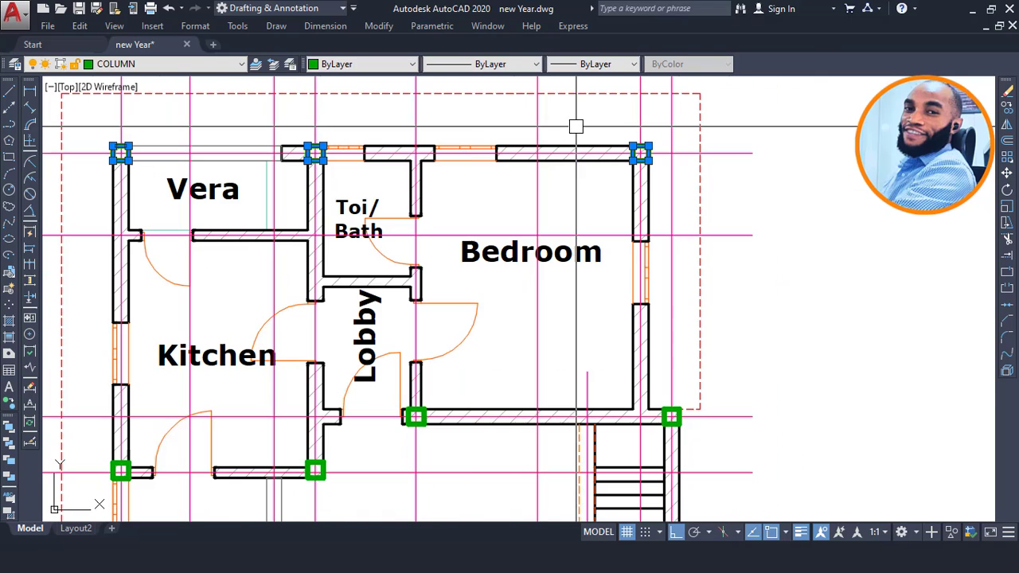
- Add the columns at the lobby and living room junction, both kitchen corners and the stair's bedroom-side corner to the selection
scroll(423, 417, up, 4)
click(423, 398)
scroll(456, 327, down, 4)
scroll(338, 421, up, 3)
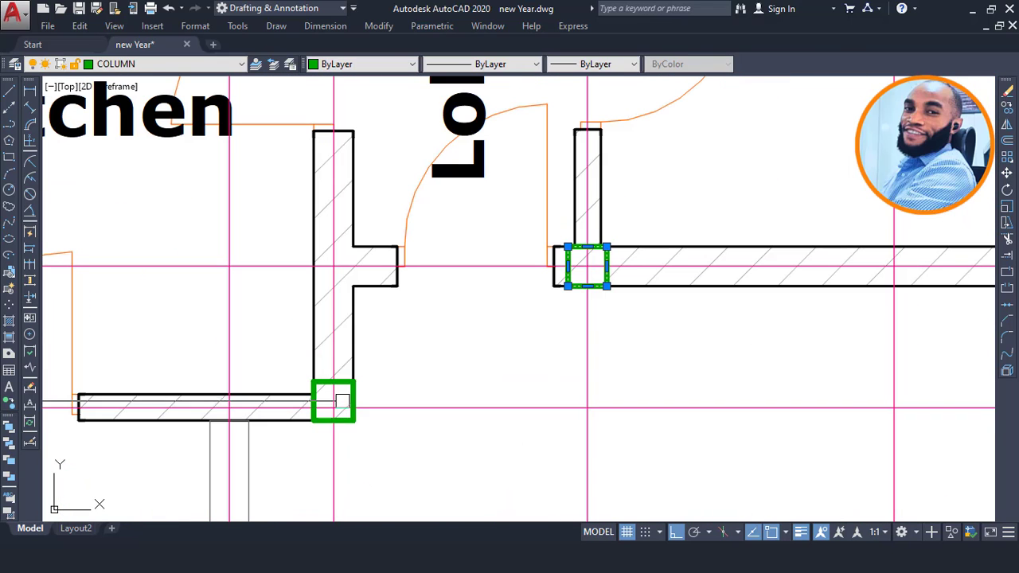
click(341, 413)
scroll(364, 390, down, 3)
scroll(182, 364, down, 5)
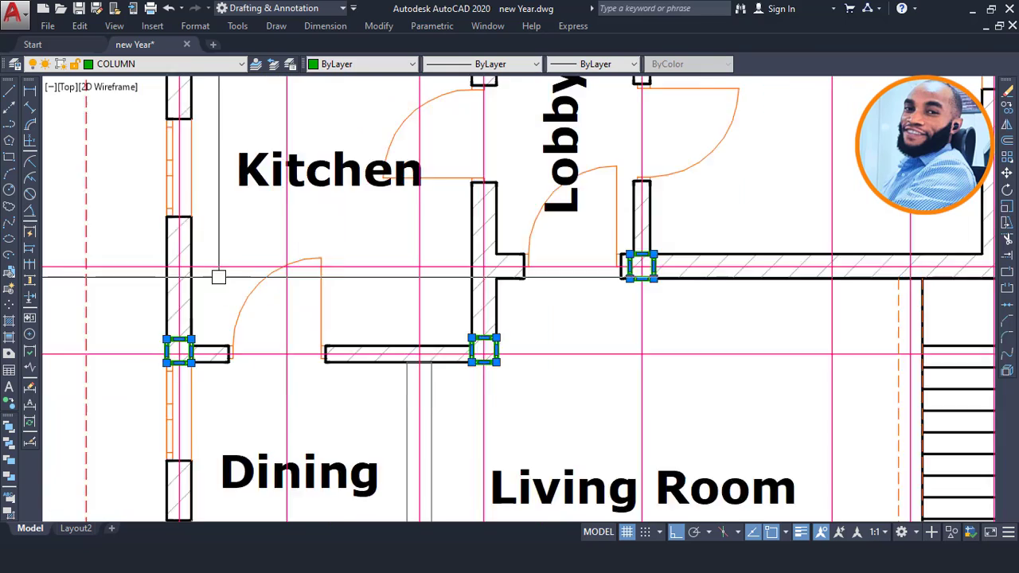
scroll(509, 289, up, 6)
click(508, 280)
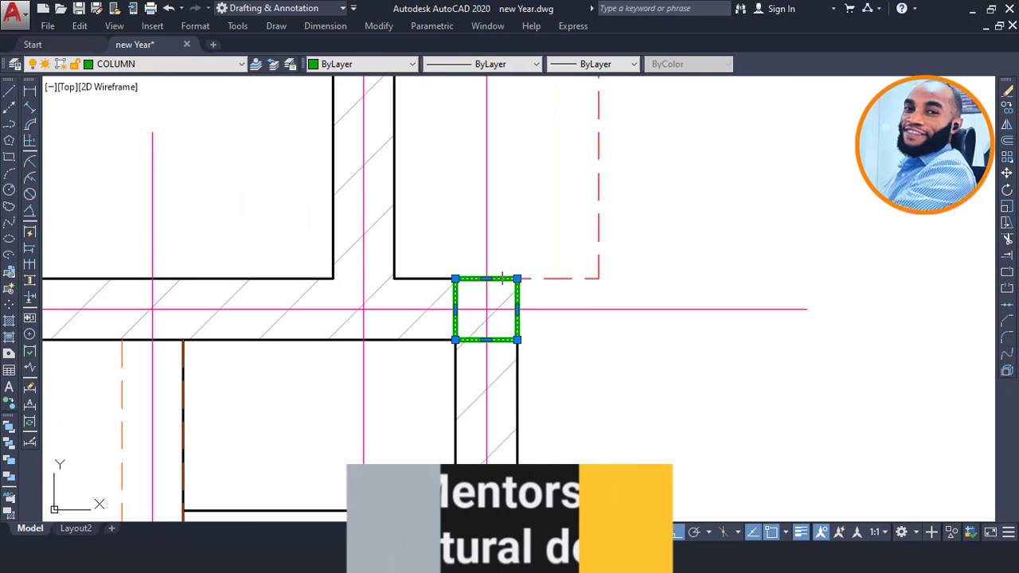
scroll(511, 166, down, 3)
middle_drag(366, 313, 497, 232)
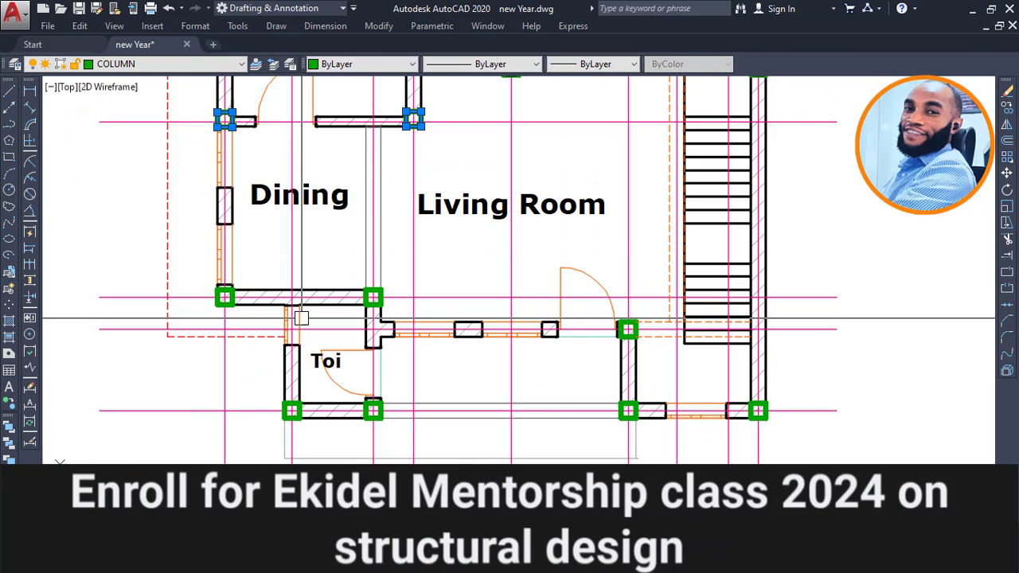
- Add the two columns on the wall between dining room and toilet and the column beside the living room entrance to the selection
scroll(227, 292, up, 2)
click(230, 292)
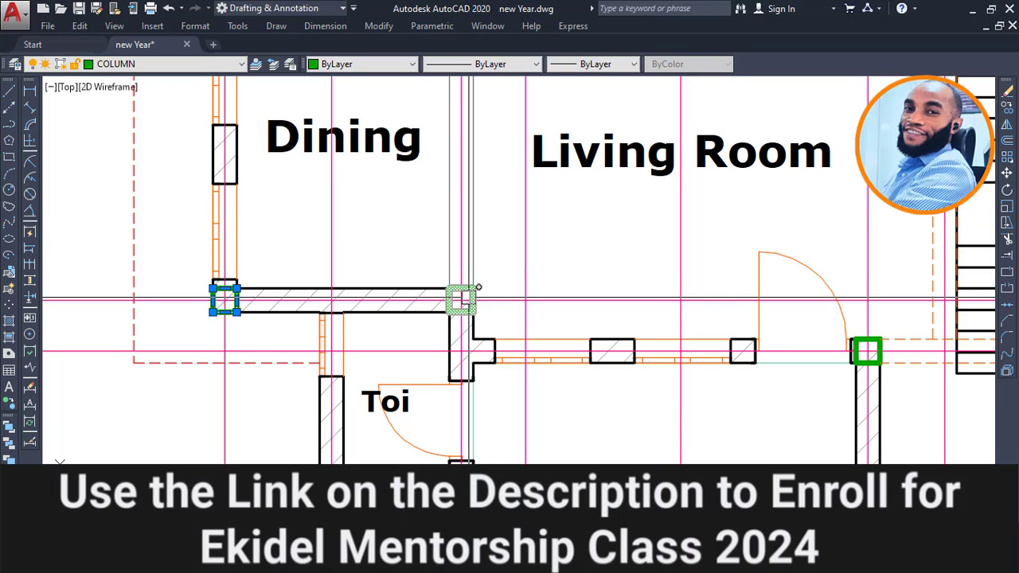
scroll(473, 299, down, 3)
scroll(512, 298, up, 5)
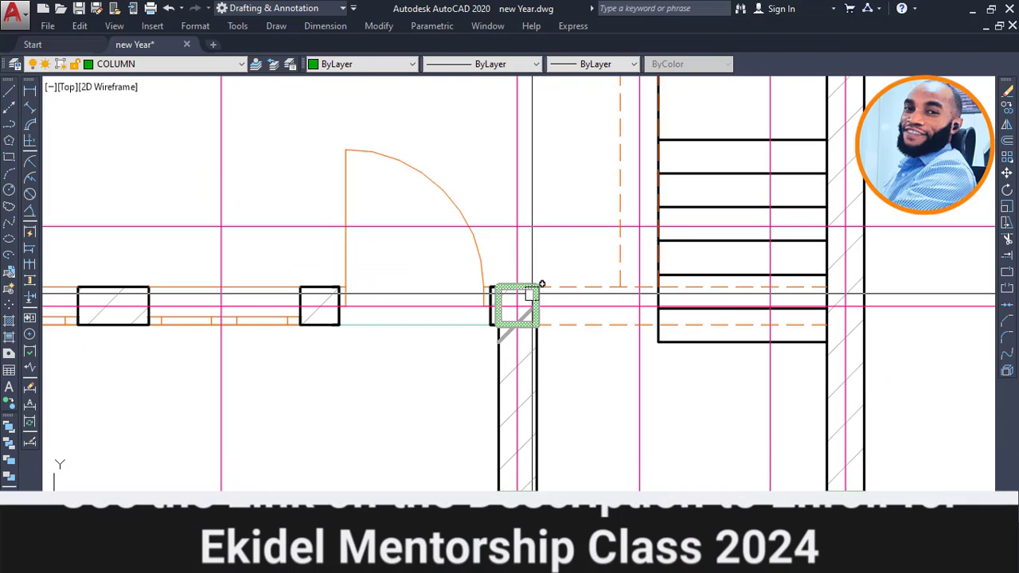
click(533, 291)
scroll(533, 293, down, 3)
scroll(523, 220, up, 3)
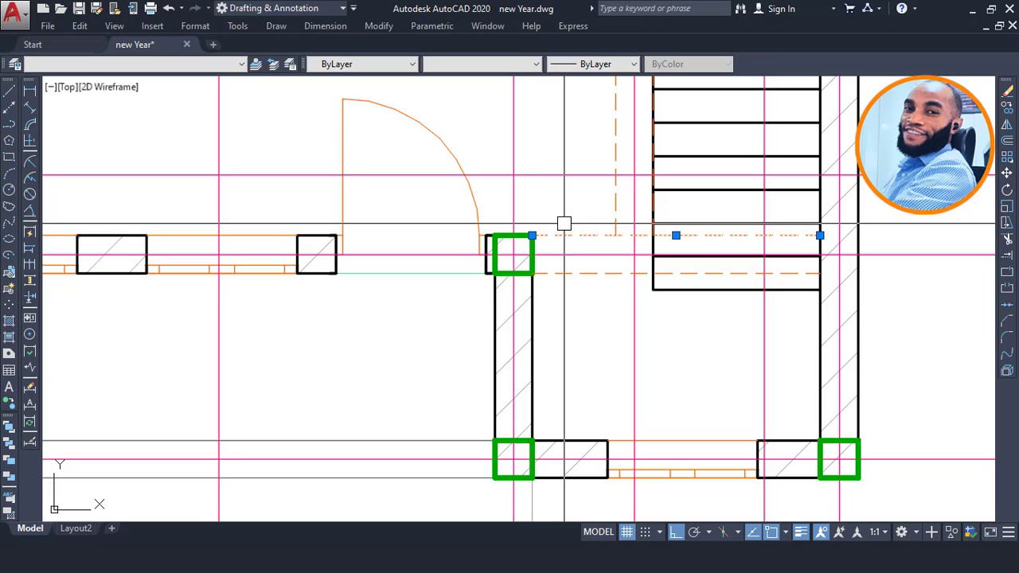
shift+click(575, 198)
shift+click(546, 238)
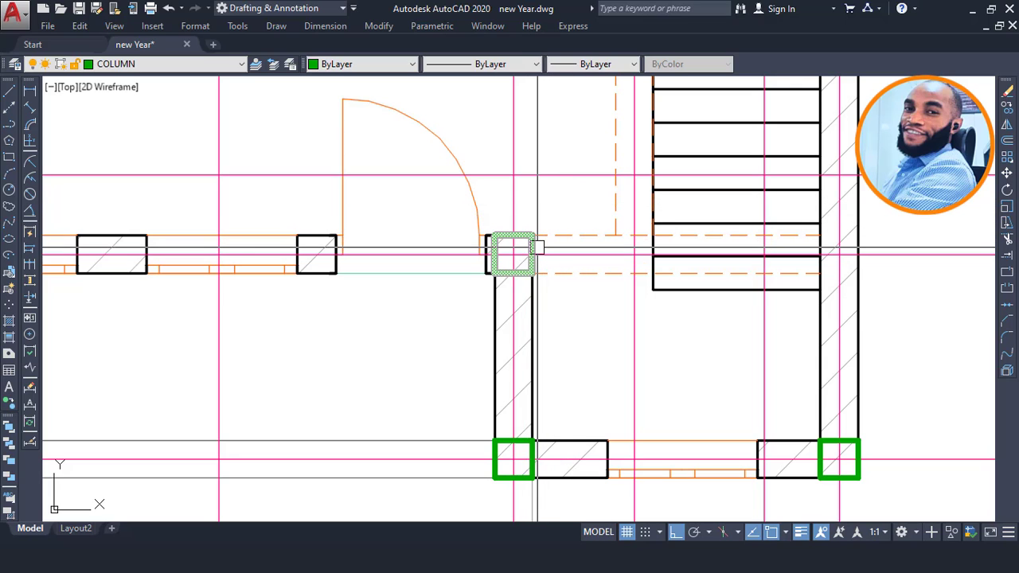
scroll(533, 249, down, 3)
- Add the four columns along the ground floor's front edge, from the toilet to the staircase corner, to the selection
scroll(318, 306, up, 4)
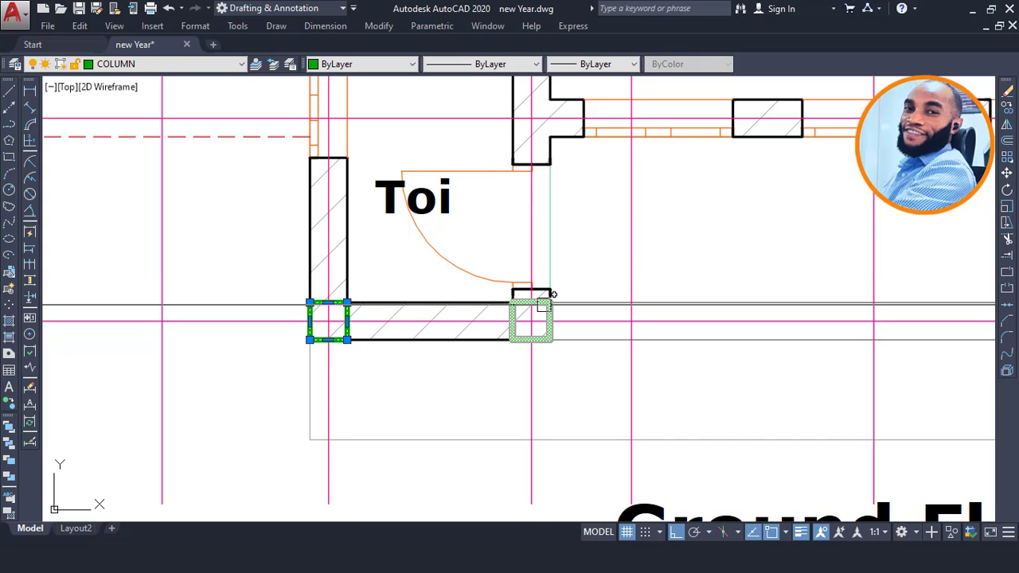
scroll(553, 294, down, 3)
scroll(629, 296, up, 4)
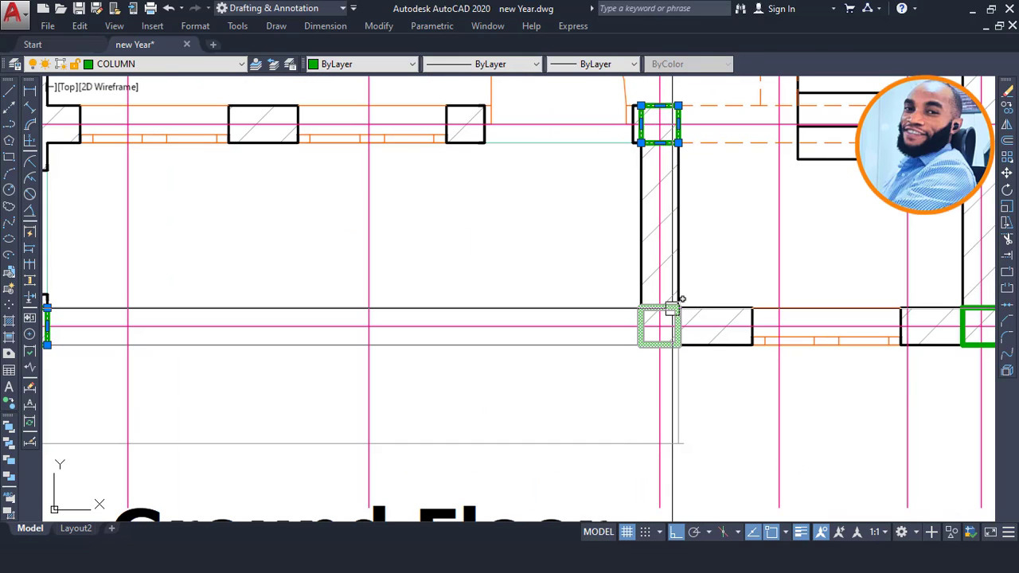
scroll(642, 291, down, 3)
scroll(637, 284, up, 5)
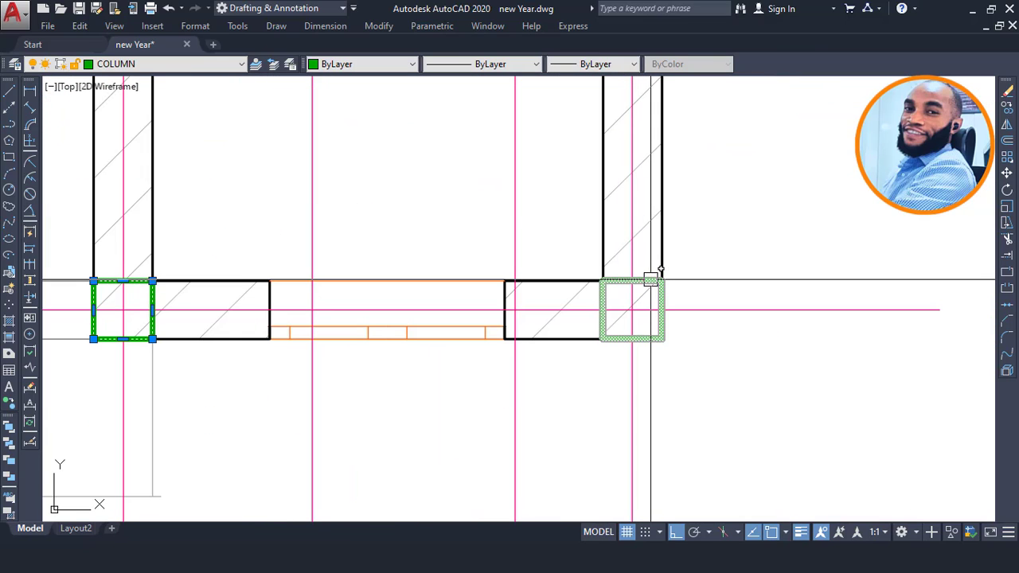
middle_drag(646, 282, 733, 317)
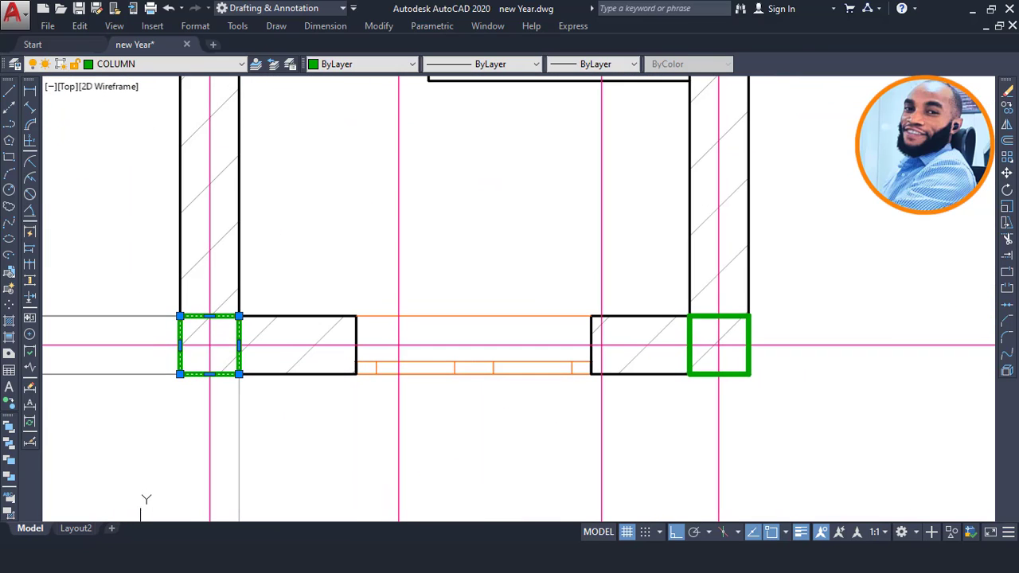
click(734, 317)
- Examine the selected columns against the walls, grid lines and red dashed overhang outline of the ground floor plan
scroll(643, 343, down, 4)
middle_drag(503, 297, 546, 364)
scroll(490, 317, down, 4)
middle_drag(450, 296, 452, 347)
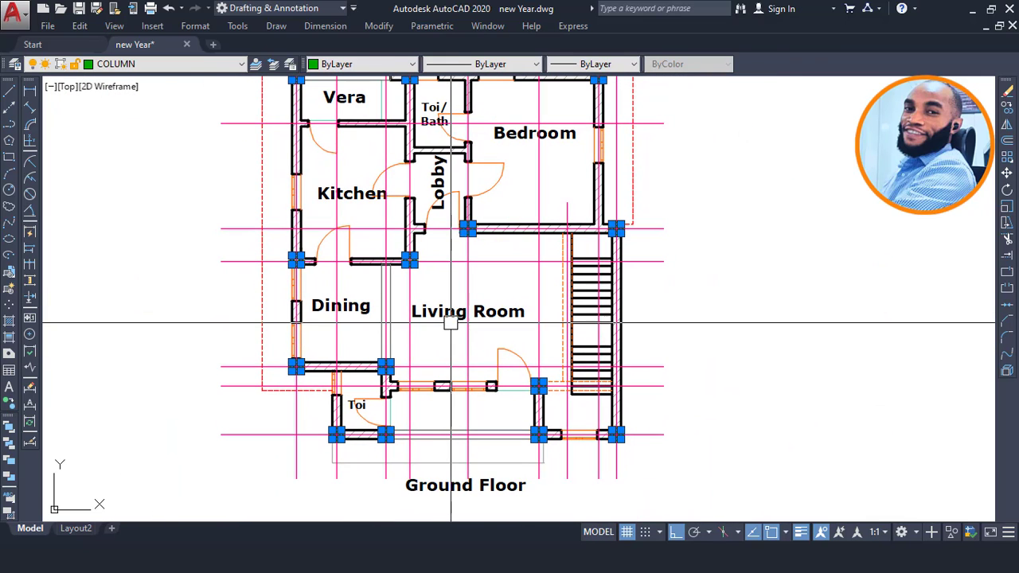
middle_drag(447, 300, 421, 327)
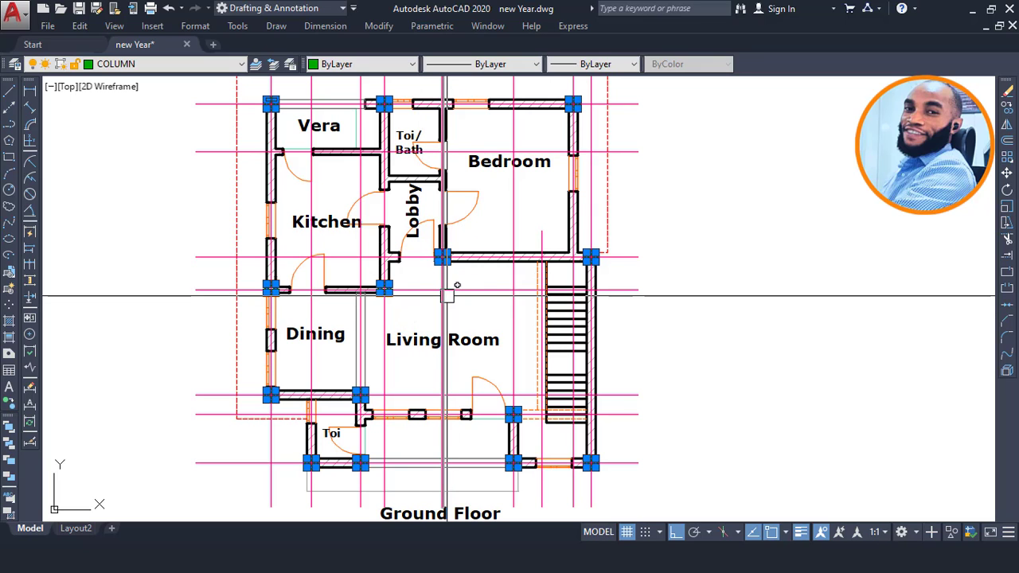
middle_drag(552, 243, 521, 244)
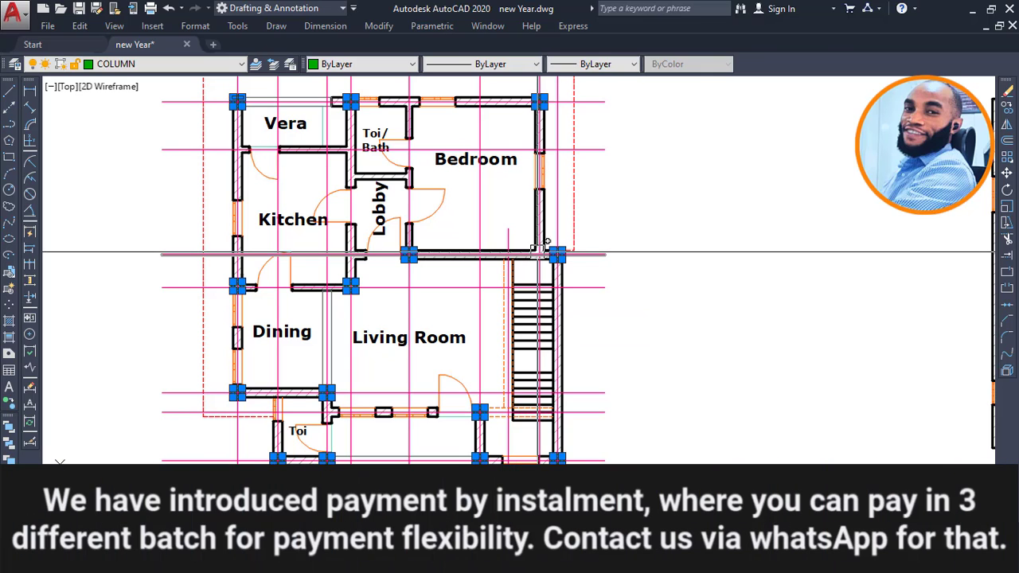
scroll(544, 251, down, 2)
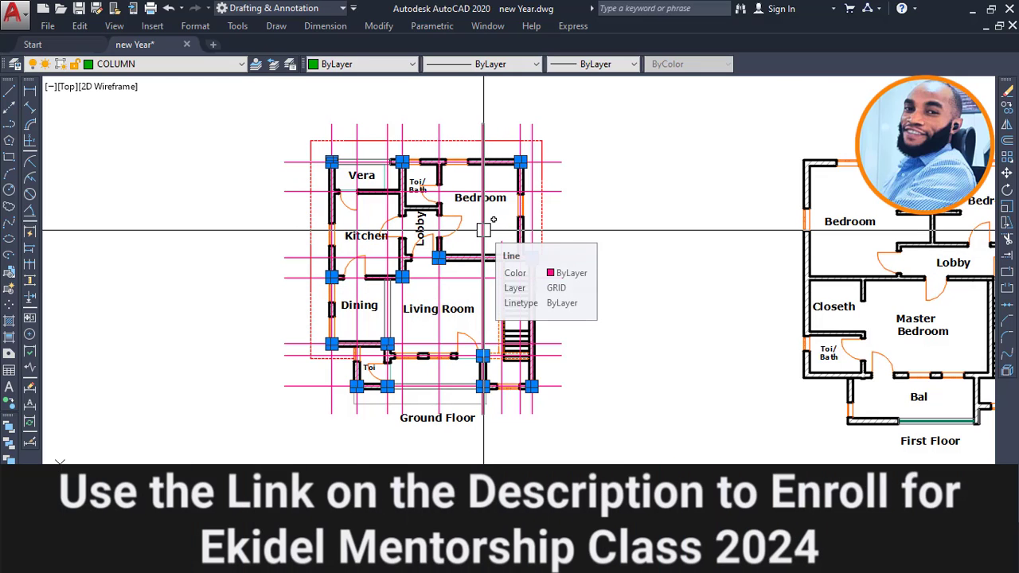
scroll(422, 187, up, 2)
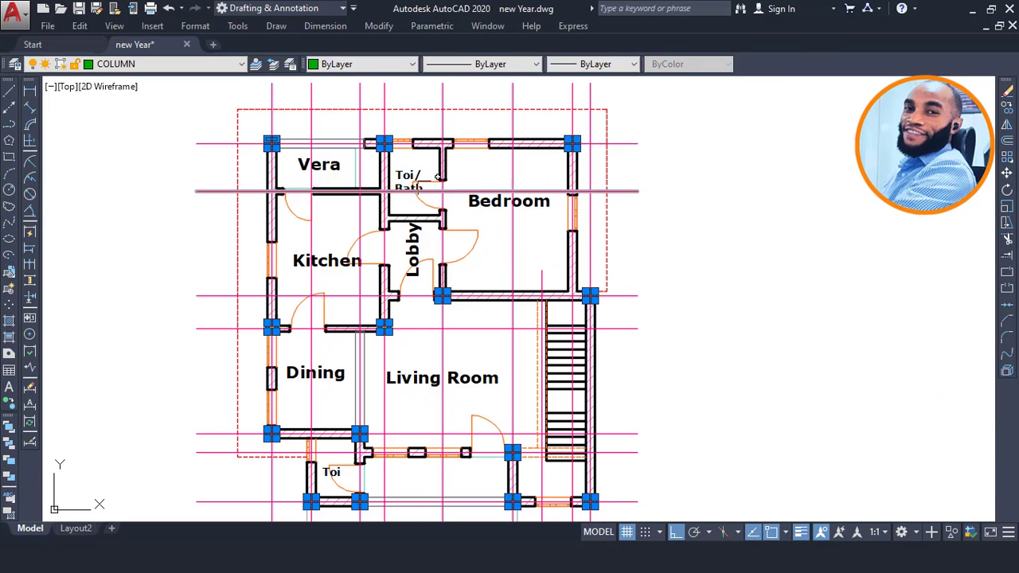
scroll(414, 166, down, 2)
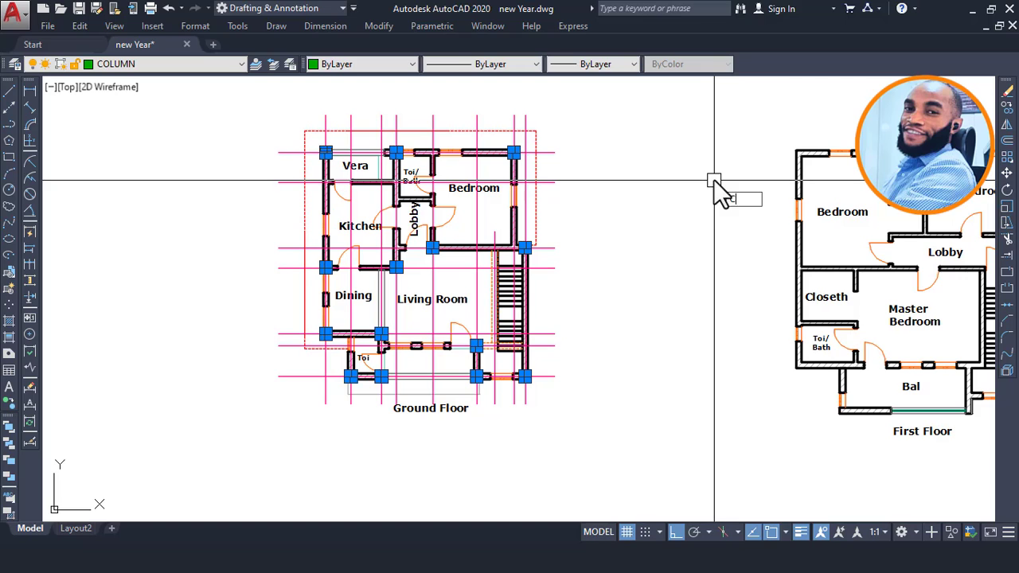
- Copy the selected columns to the first floor plan, using the outer corner of the front staircase column as base point and its matching wall corner as destination
text(P)
key(Return)
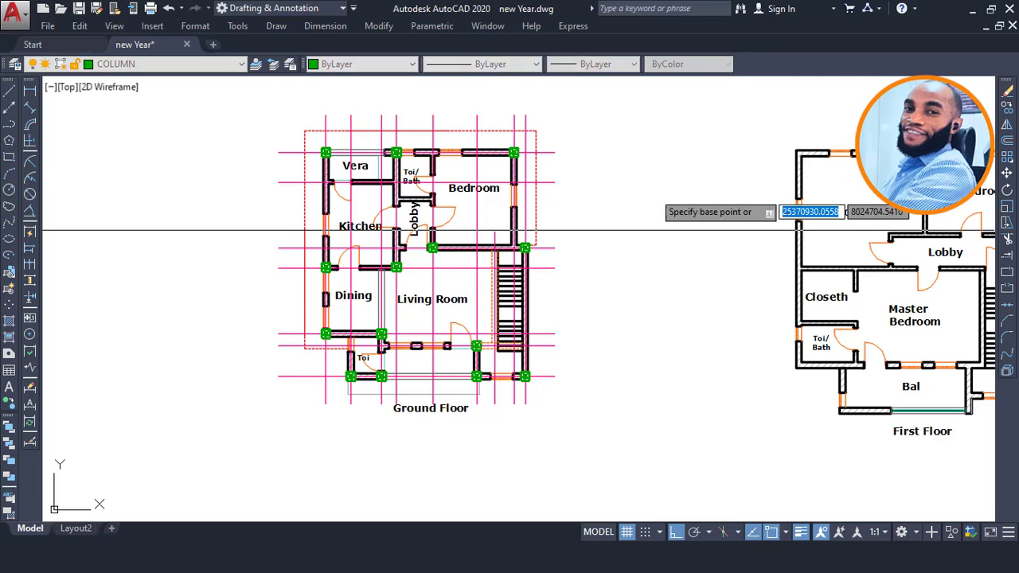
scroll(528, 387, up, 5)
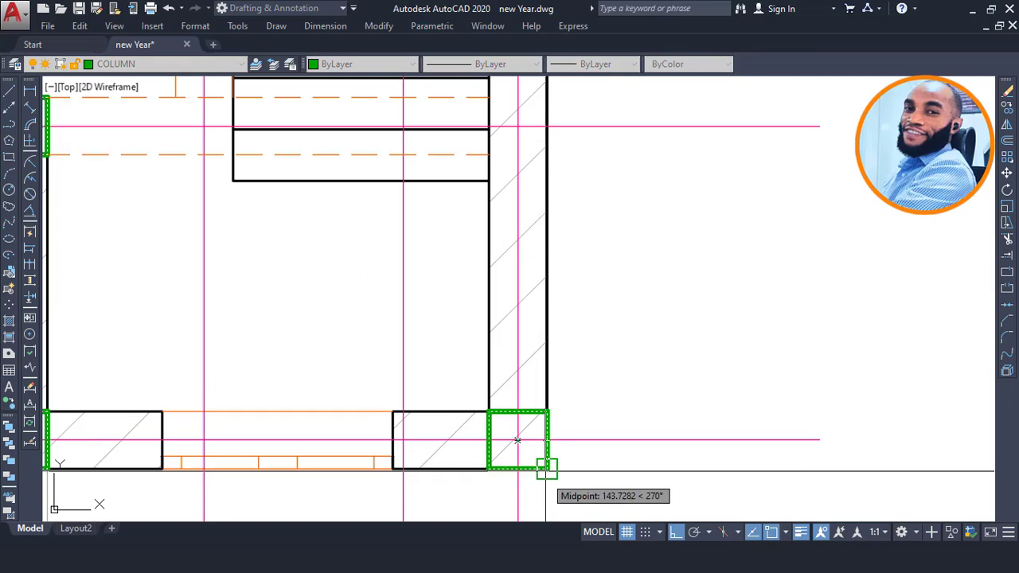
scroll(445, 254, down, 4)
middle_drag(479, 221, 448, 403)
scroll(410, 243, down, 5)
middle_drag(471, 187, 382, 155)
scroll(398, 282, down, 4)
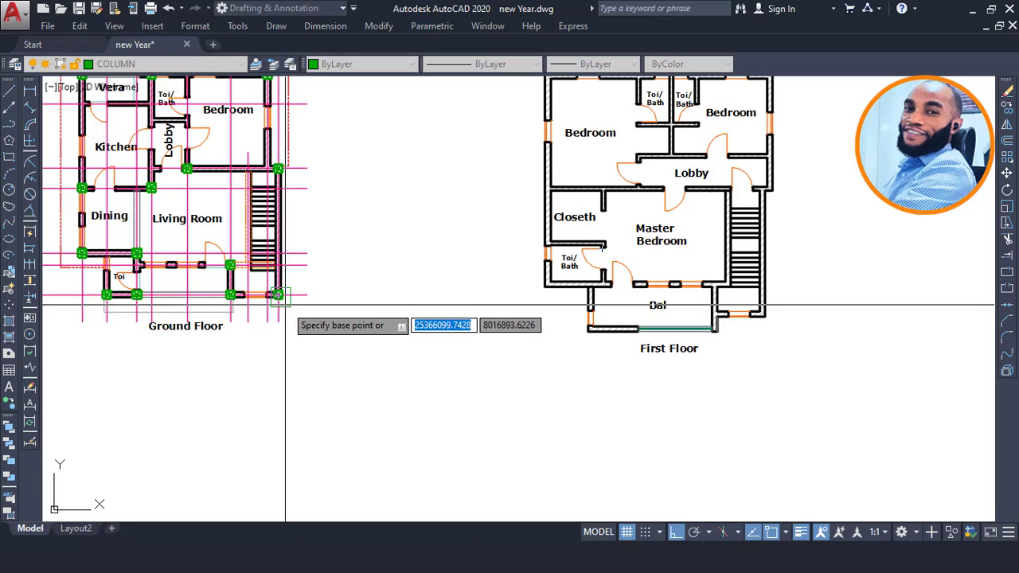
scroll(284, 300, up, 6)
click(147, 275)
scroll(143, 271, down, 5)
scroll(528, 260, up, 7)
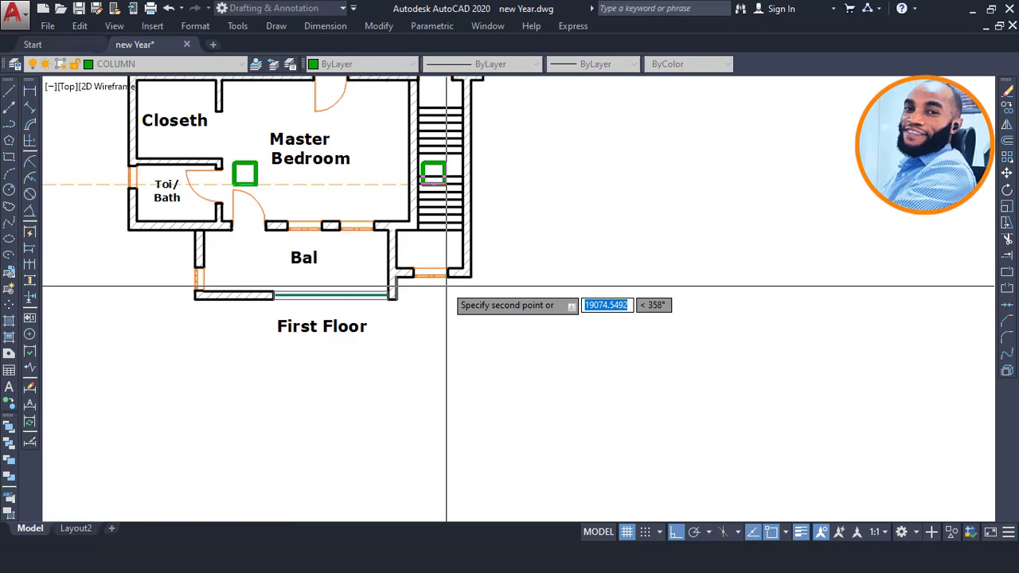
click(595, 189)
scroll(481, 338, down, 8)
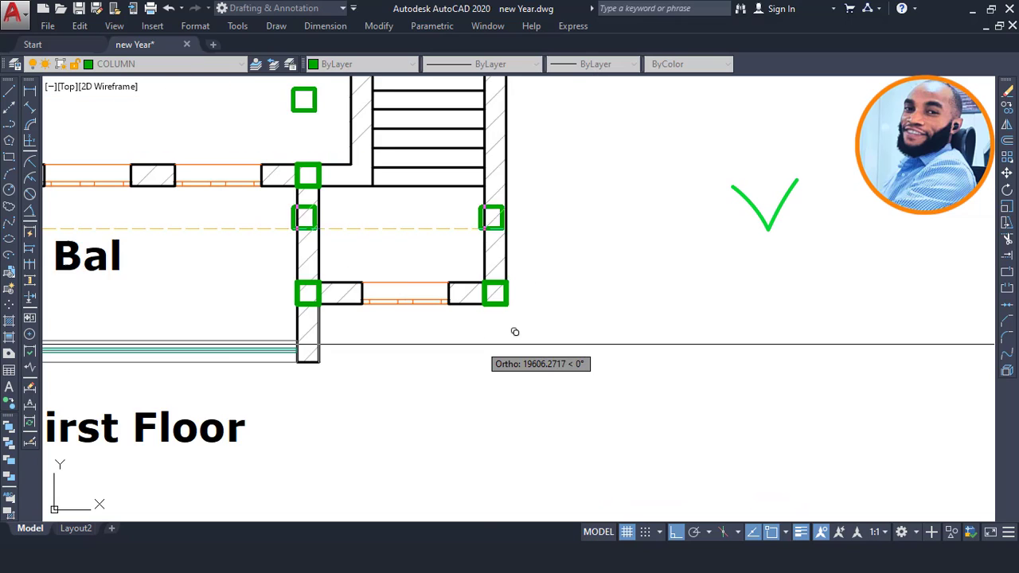
key(Escape)
- Examine how the copied columns sit against the first floor walls, around the staircase, balcony and toilet
scroll(509, 314, up, 4)
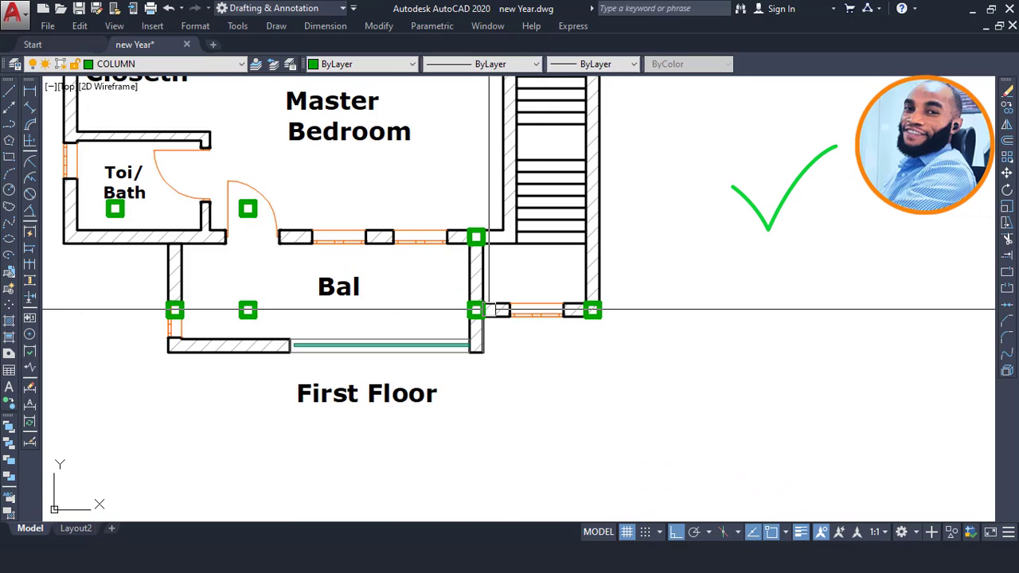
scroll(435, 216, down, 7)
scroll(358, 216, up, 7)
scroll(542, 124, down, 6)
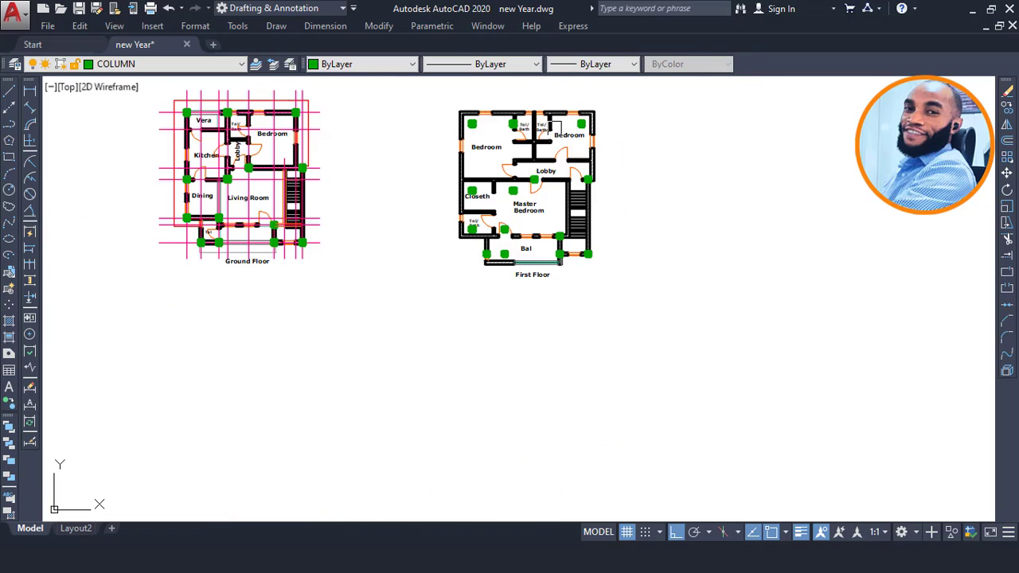
scroll(575, 247, up, 6)
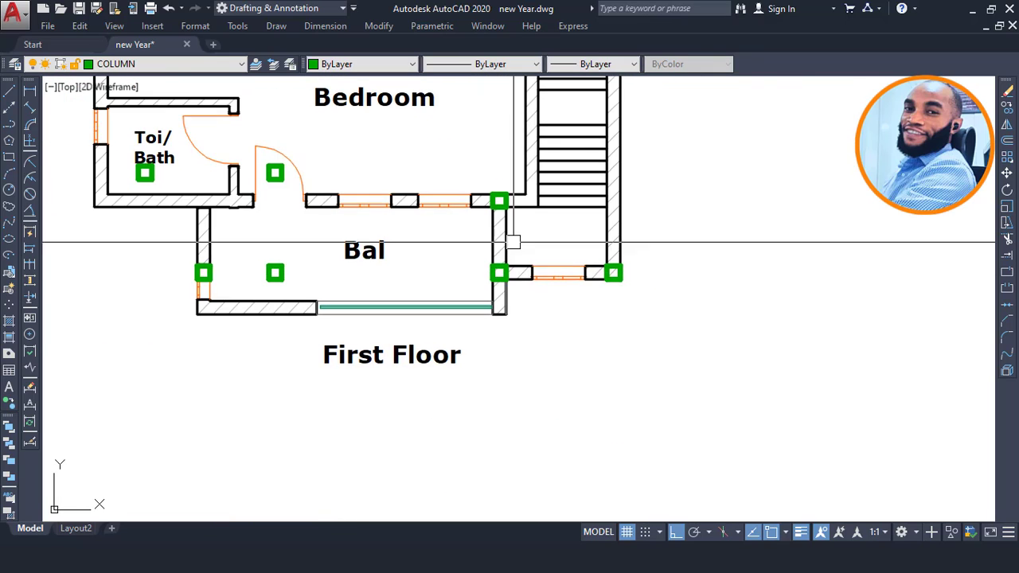
scroll(506, 223, up, 4)
scroll(788, 356, up, 2)
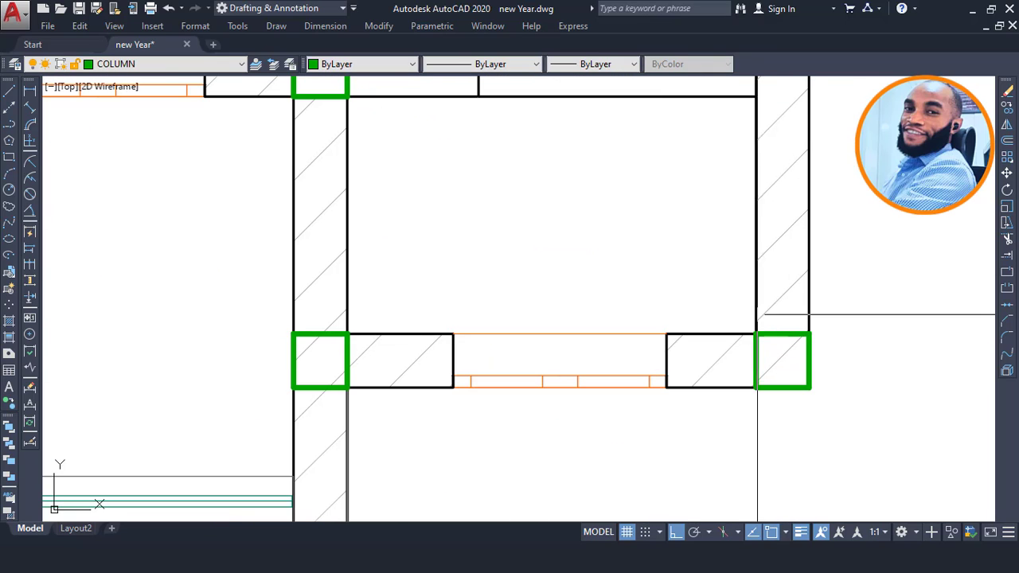
scroll(472, 238, down, 4)
middle_drag(514, 257, 725, 291)
middle_drag(396, 303, 541, 296)
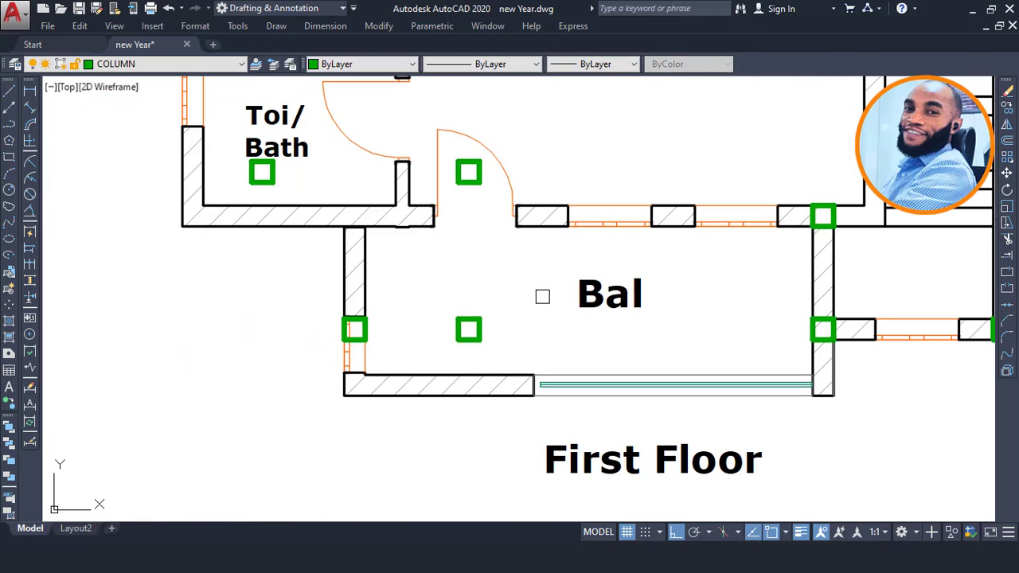
scroll(374, 340, up, 6)
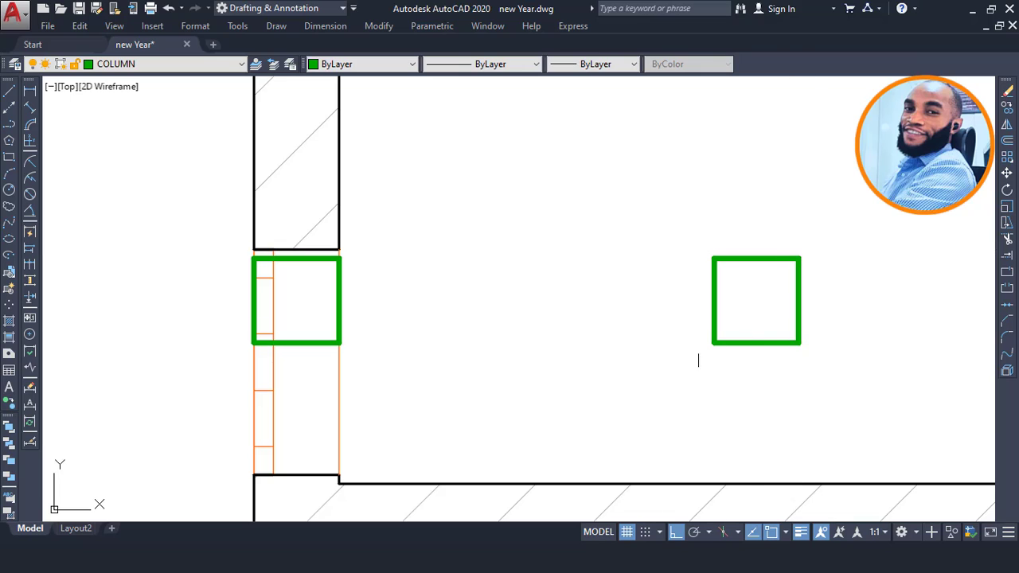
scroll(698, 360, down, 4)
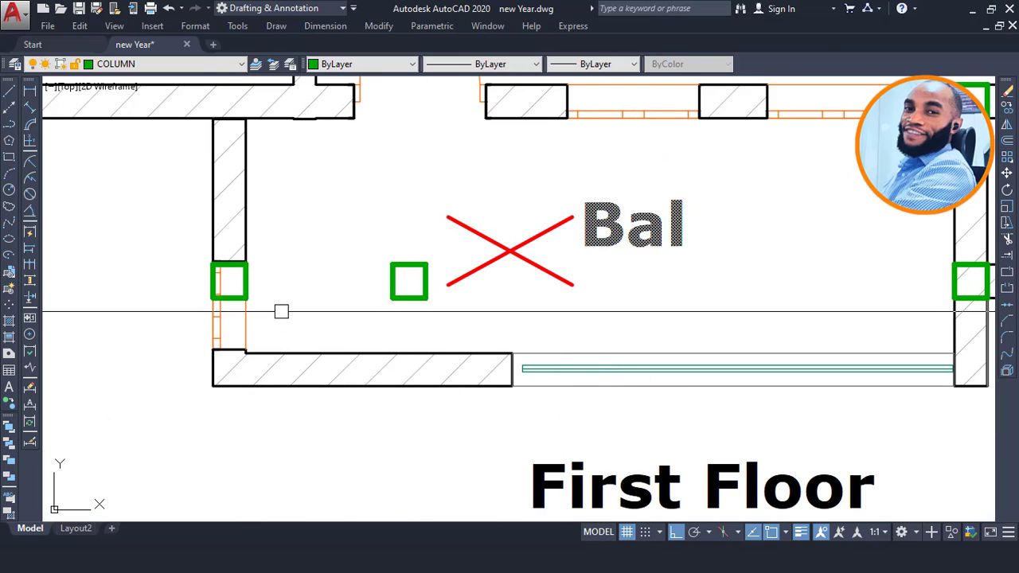
- Examine how the copied columns sit against the walls and doors at the balcony's side window, the front toilet/bath and the balcony door
scroll(227, 304, up, 4)
middle_drag(227, 305, 359, 299)
scroll(357, 218, up, 2)
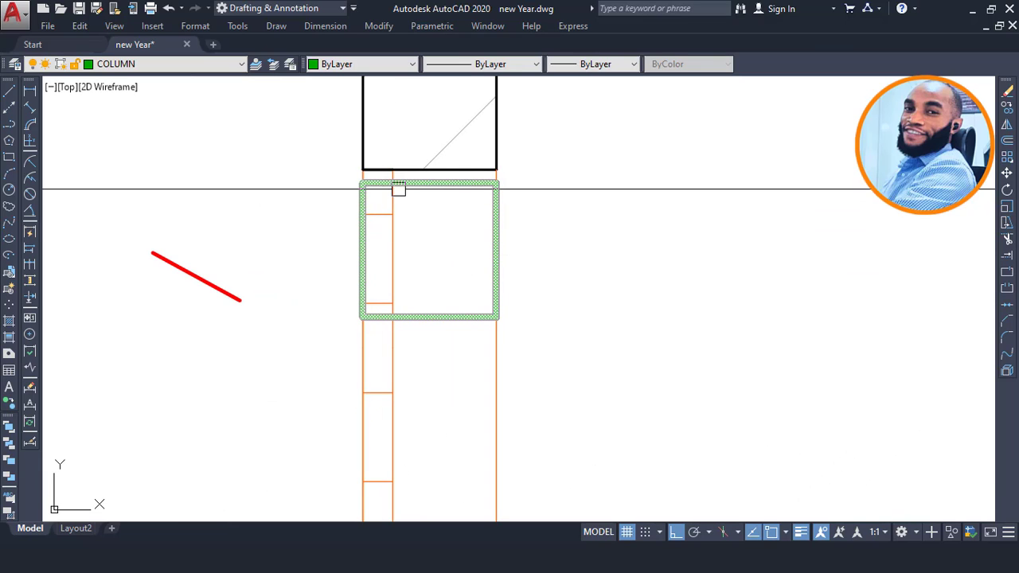
scroll(419, 191, down, 2)
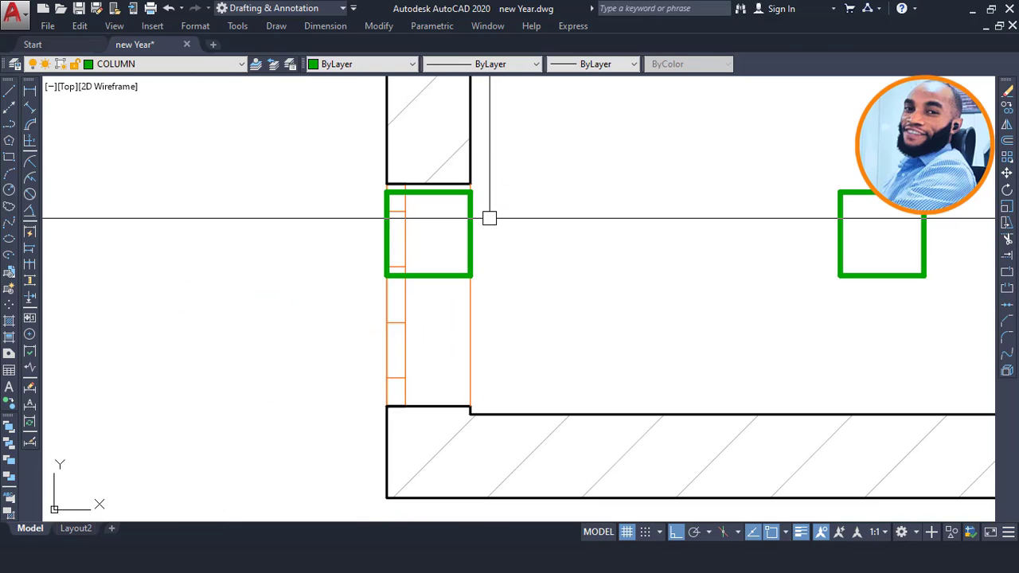
scroll(435, 217, down, 6)
middle_drag(349, 153, 412, 329)
scroll(400, 222, up, 2)
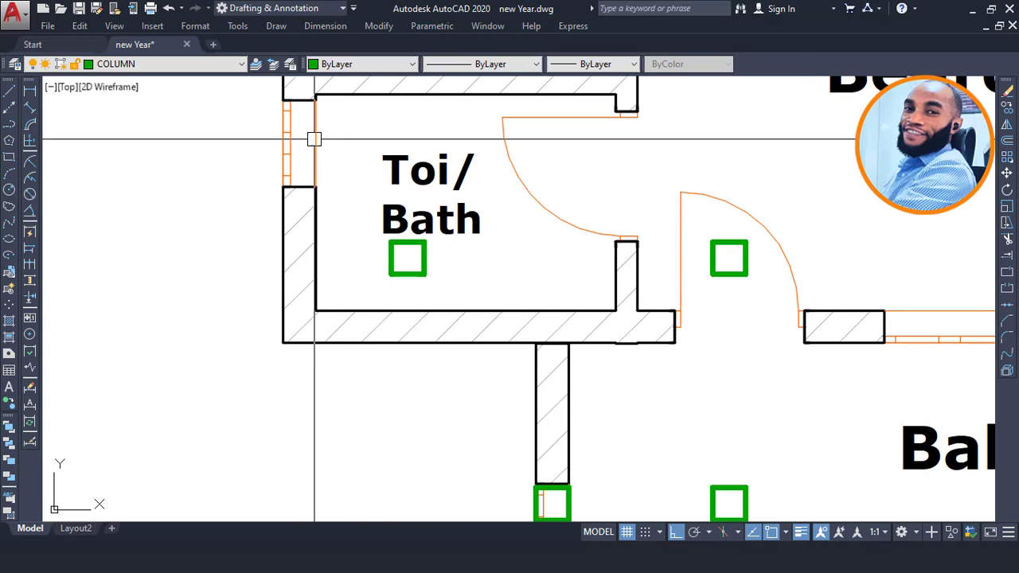
middle_drag(557, 219, 390, 205)
scroll(417, 269, down, 2)
middle_drag(647, 314, 571, 346)
scroll(363, 293, up, 2)
scroll(427, 292, up, 2)
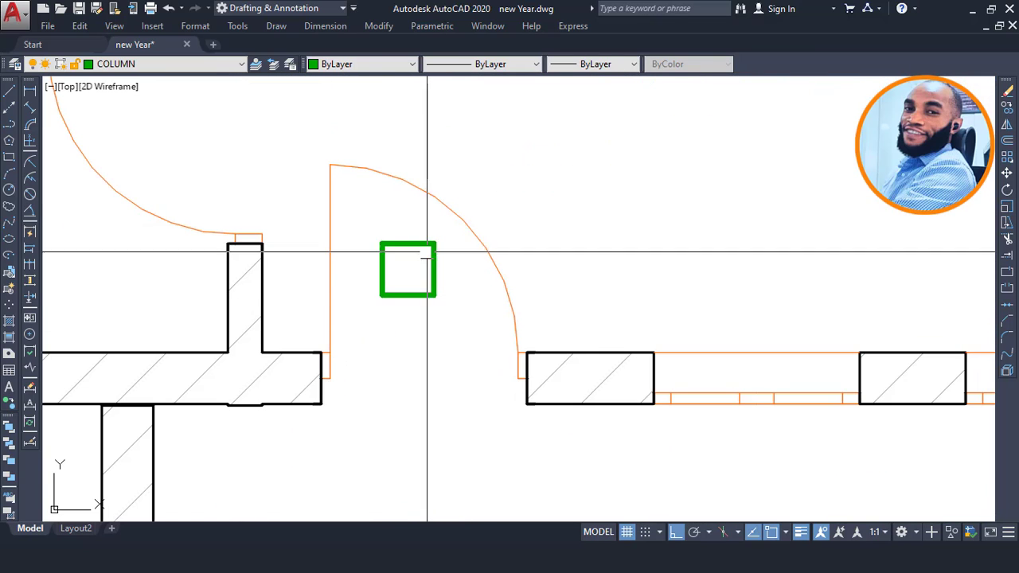
scroll(406, 256, down, 4)
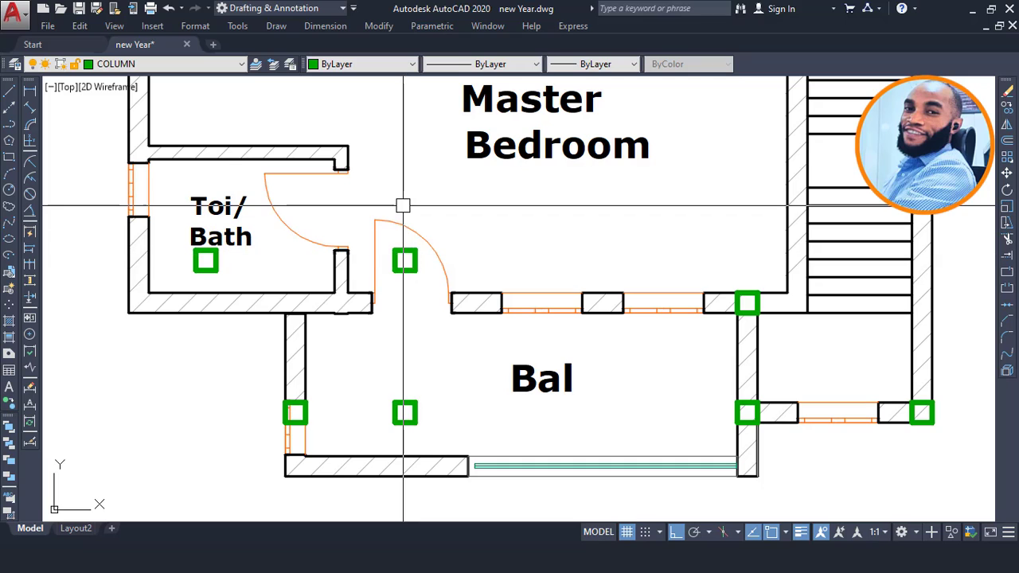
- Examine the columns in the closet, master bedroom and lobby doorway, and compare their positions with the ground floor plan
middle_drag(403, 205, 414, 279)
middle_drag(386, 200, 458, 340)
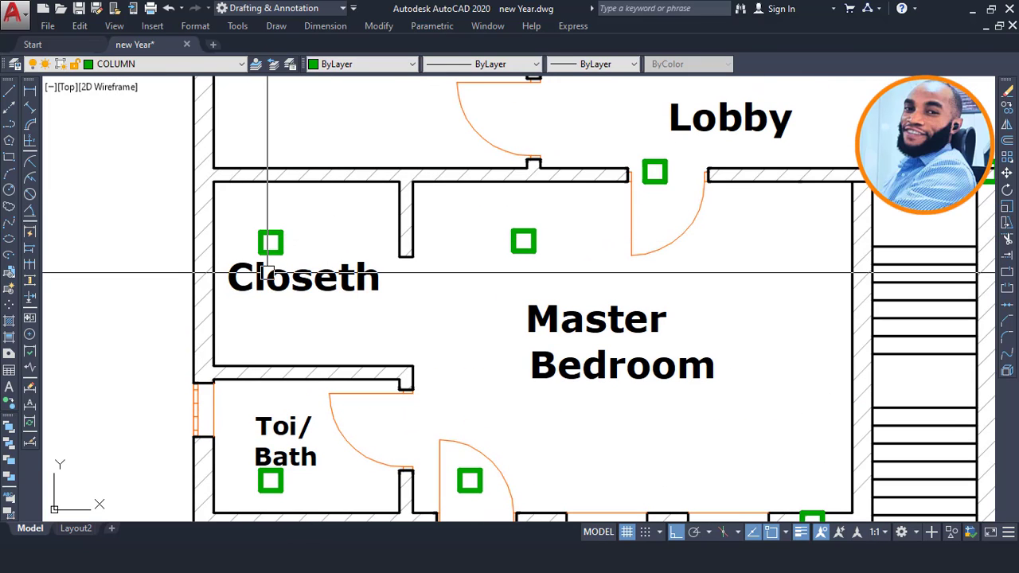
middle_drag(440, 235, 408, 275)
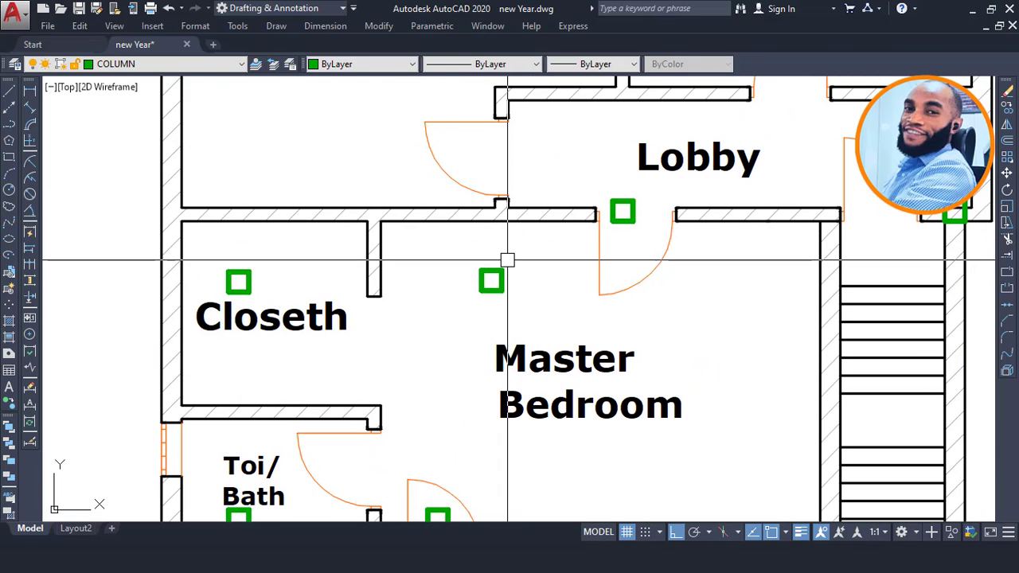
scroll(635, 212, down, 2)
scroll(518, 273, up, 2)
scroll(545, 265, down, 6)
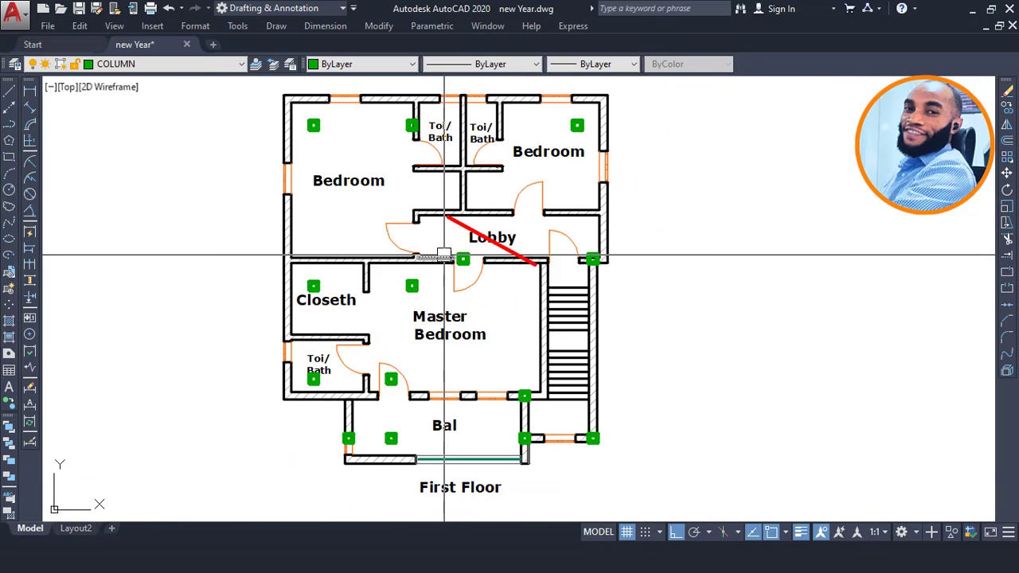
scroll(398, 189, up, 2)
scroll(397, 179, up, 2)
middle_drag(373, 184, 804, 155)
scroll(419, 177, down, 2)
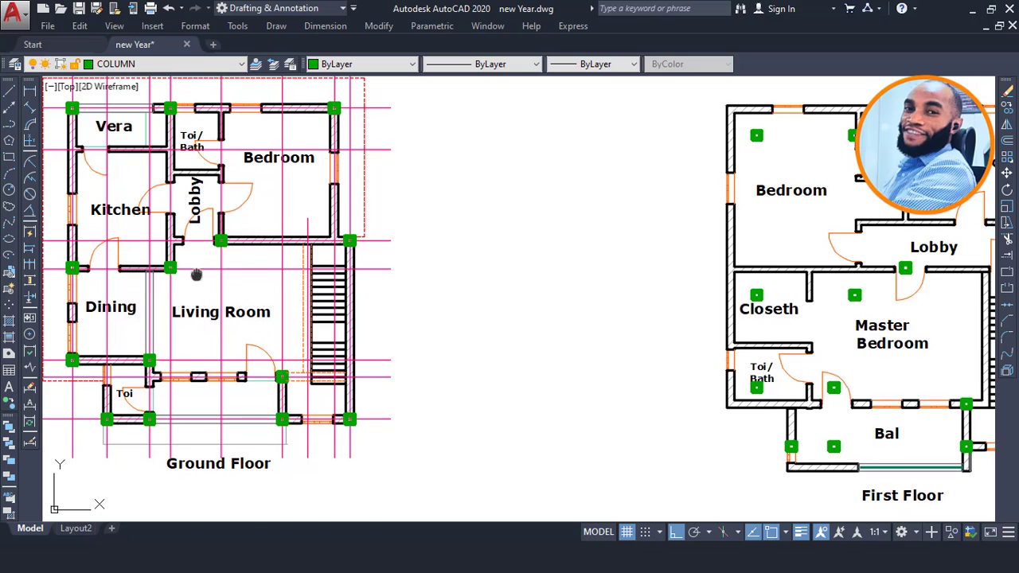
middle_drag(196, 274, 205, 225)
scroll(650, 340, down, 2)
middle_drag(684, 263, 430, 261)
scroll(551, 196, up, 4)
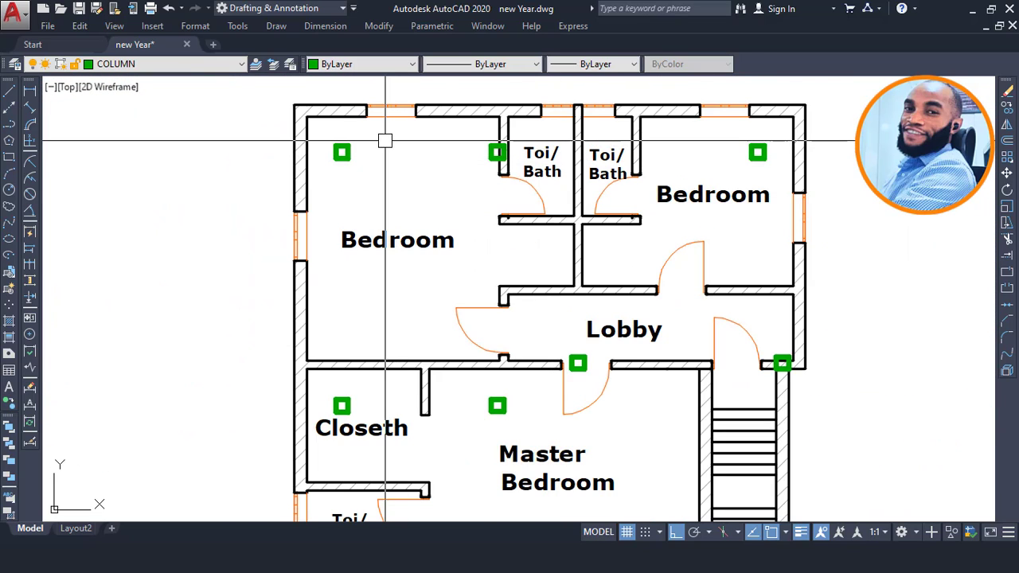
- Set the colour of the ten first floor columns in the bedrooms, lobby doorway, closet, toilet/bath and the balcony's closet side to Red
middle_drag(357, 153, 370, 157)
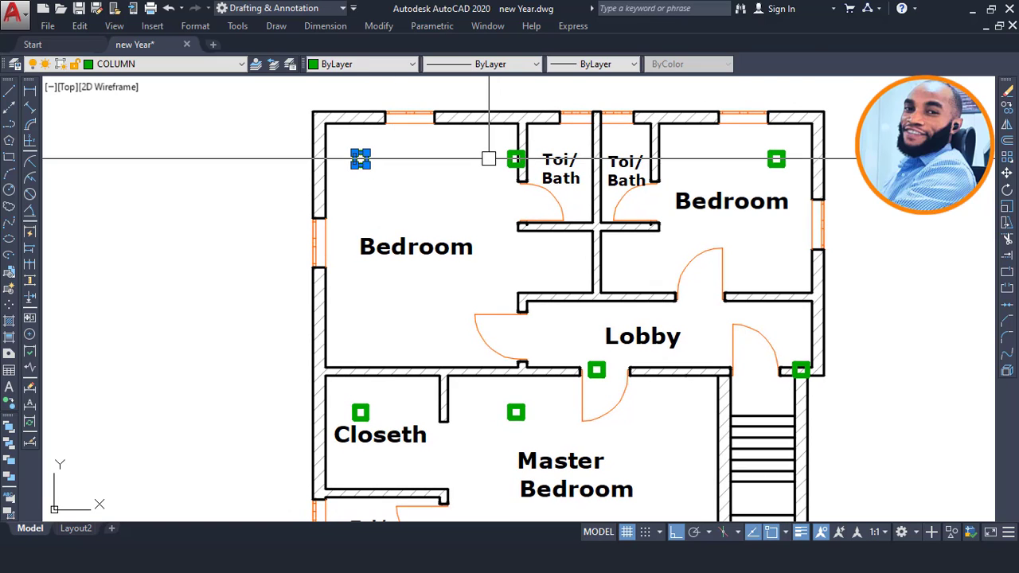
click(780, 155)
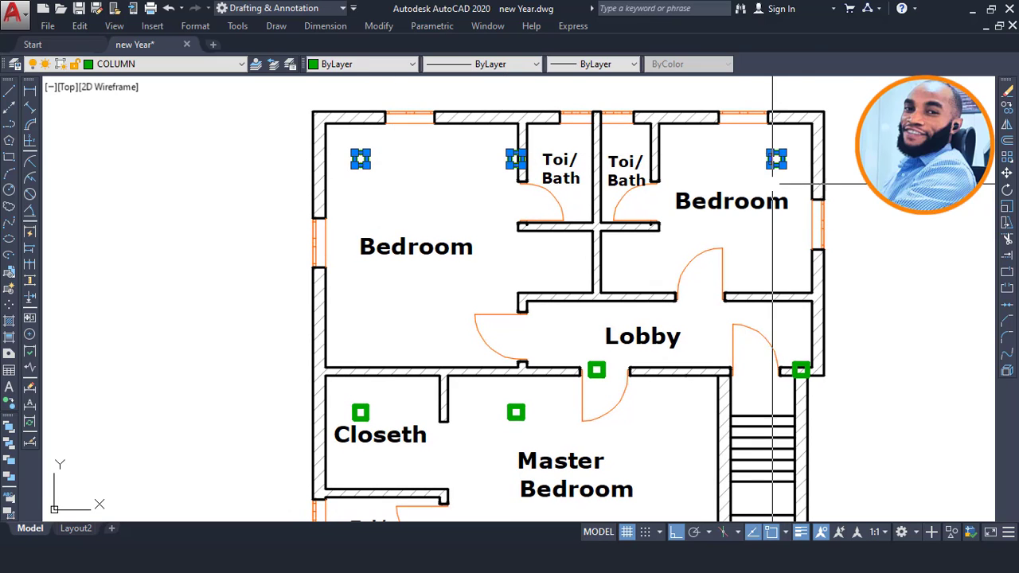
scroll(603, 369, up, 4)
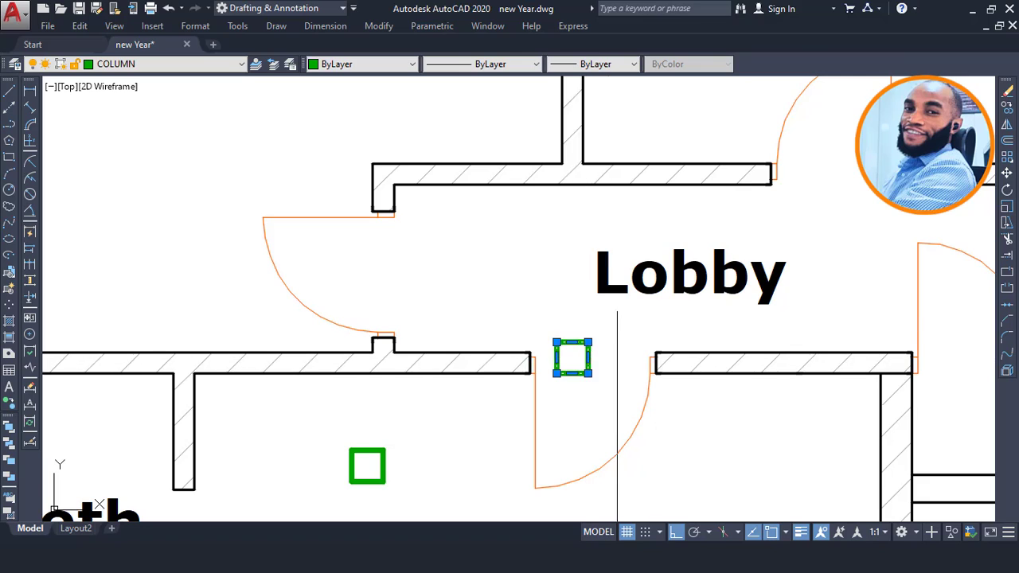
scroll(617, 310, down, 4)
click(386, 345)
middle_drag(449, 385, 448, 207)
click(499, 314)
click(498, 409)
scroll(434, 408, up, 4)
scroll(501, 345, down, 4)
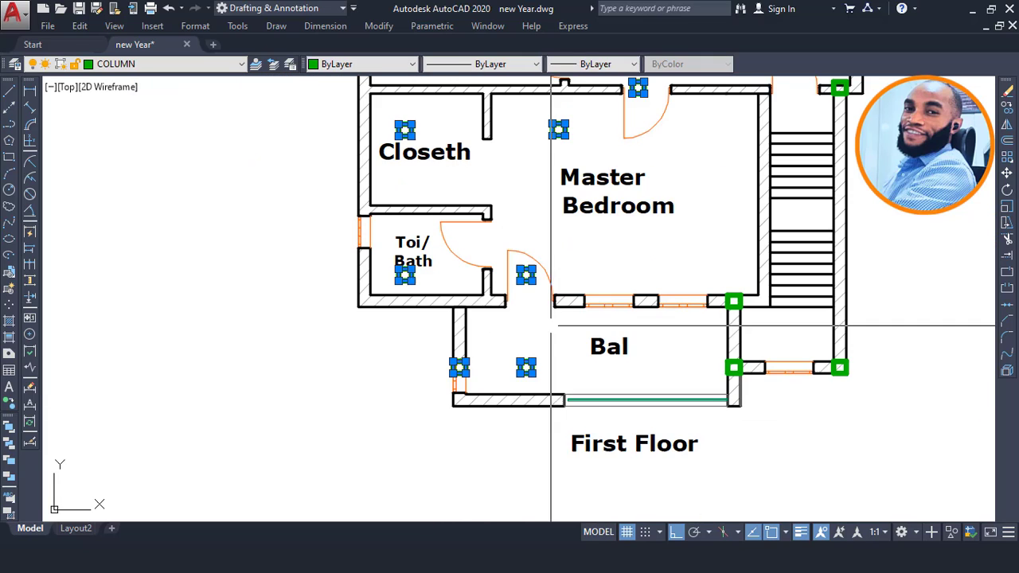
middle_drag(538, 326, 500, 425)
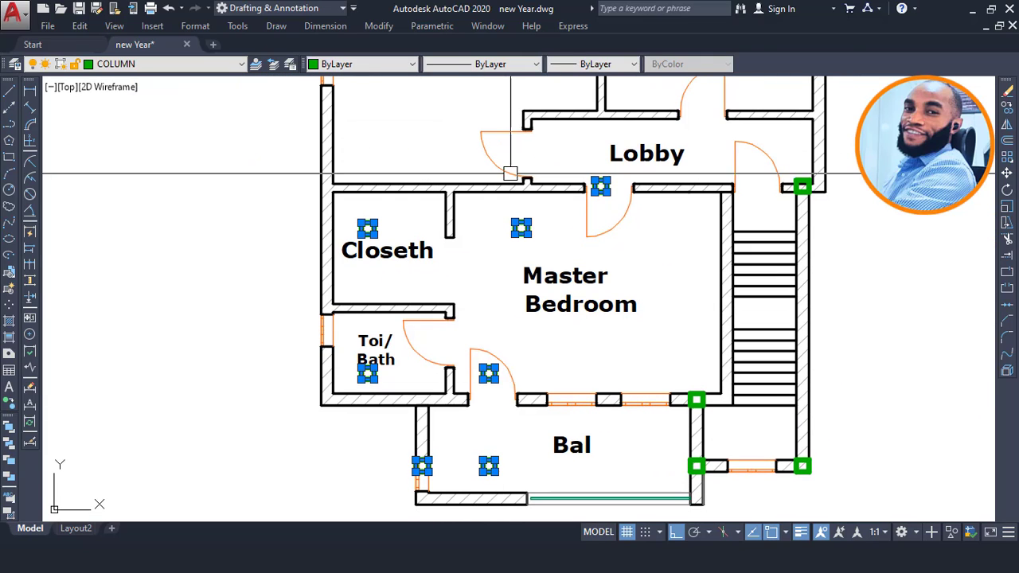
click(383, 64)
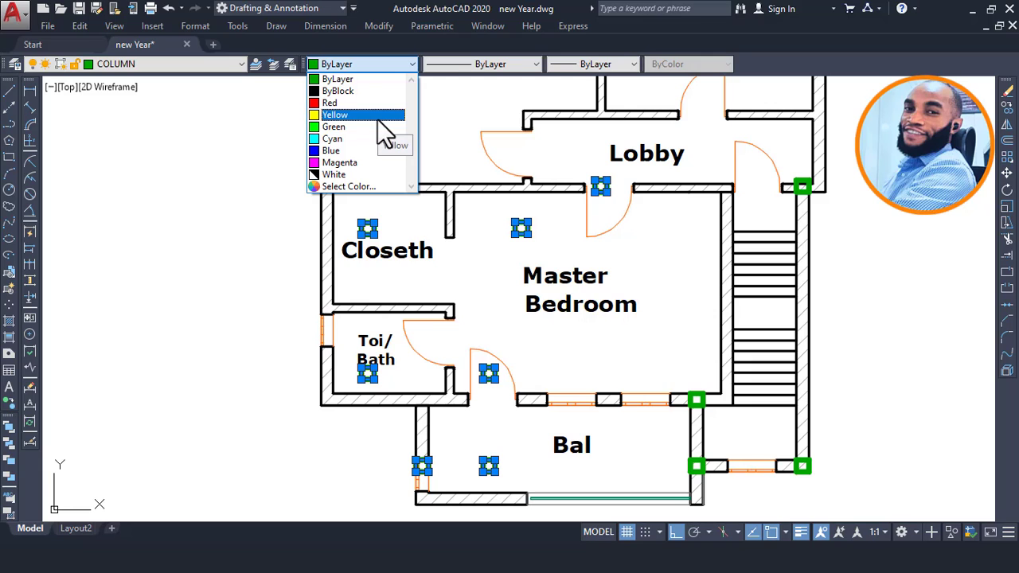
click(330, 102)
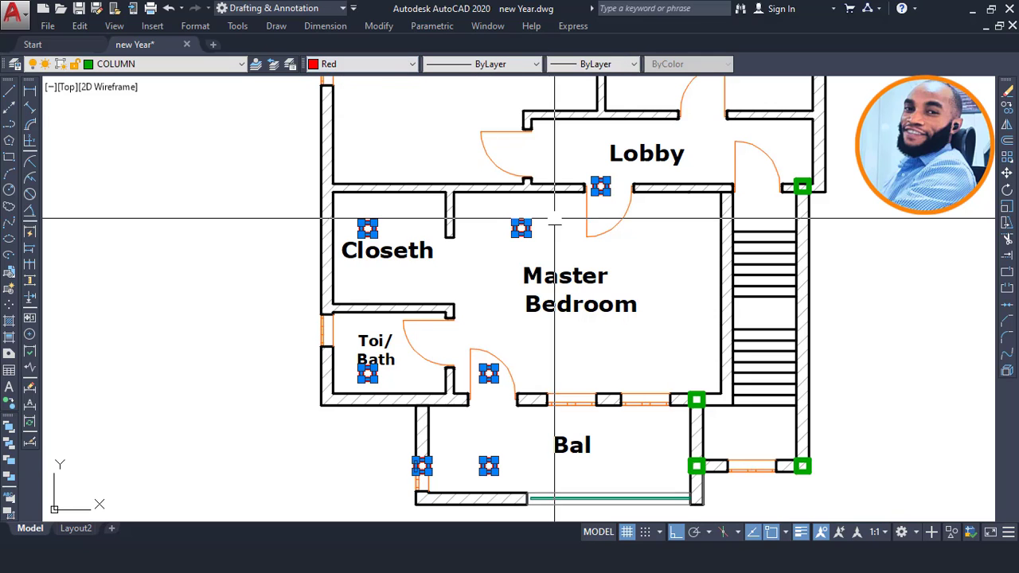
middle_drag(557, 231, 551, 282)
key(Escape)
- Compare the red first floor columns with the ground floor columns and the red dashed overhang outline
scroll(524, 237, down, 2)
middle_drag(524, 237, 513, 277)
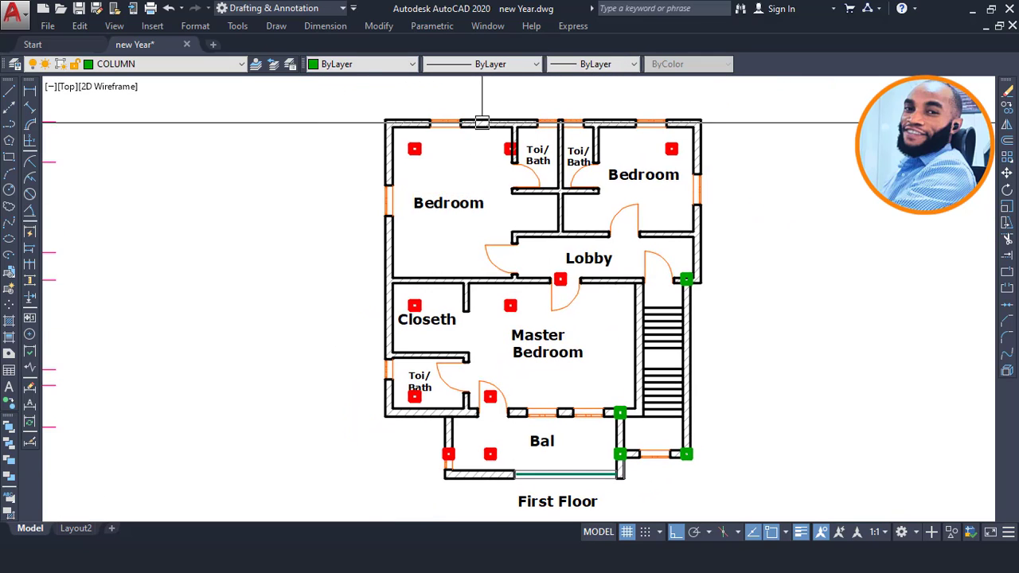
scroll(483, 120, up, 2)
mouse_move(418, 172)
middle_down()
mouse_move(470, 155)
mouse_move(669, 191)
middle_up()
scroll(446, 154, down, 2)
middle_drag(367, 189, 549, 187)
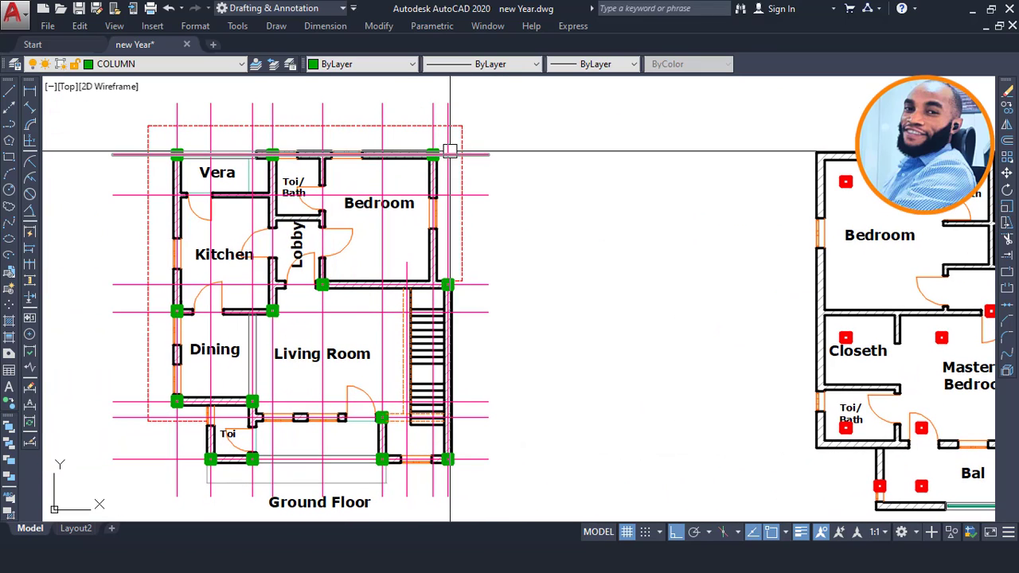
scroll(441, 186, down, 1)
middle_drag(746, 189, 627, 193)
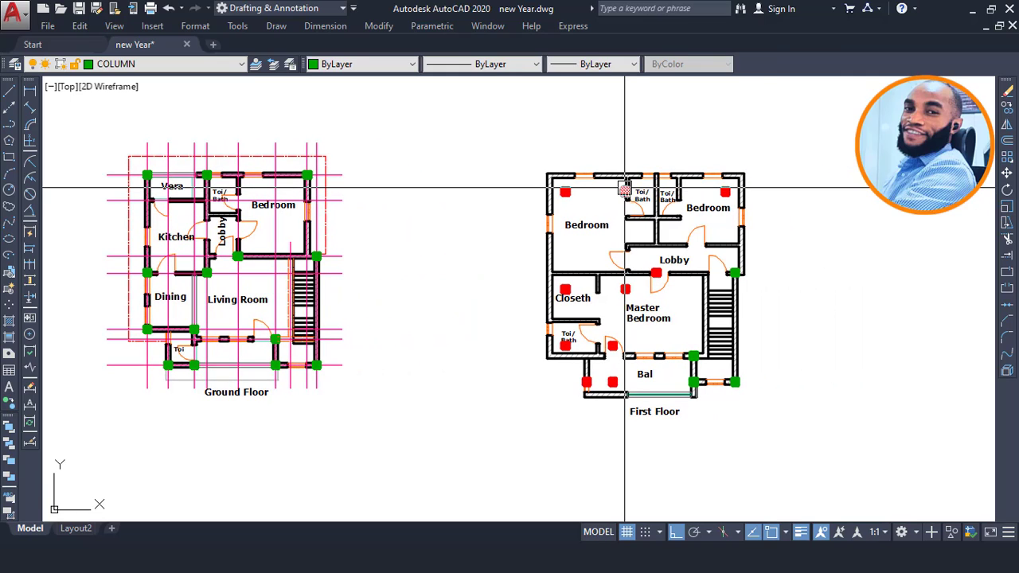
- Match the red properties of the lobby doorway column onto the column at the staircase's lobby-side outer corner
scroll(647, 303, up, 10)
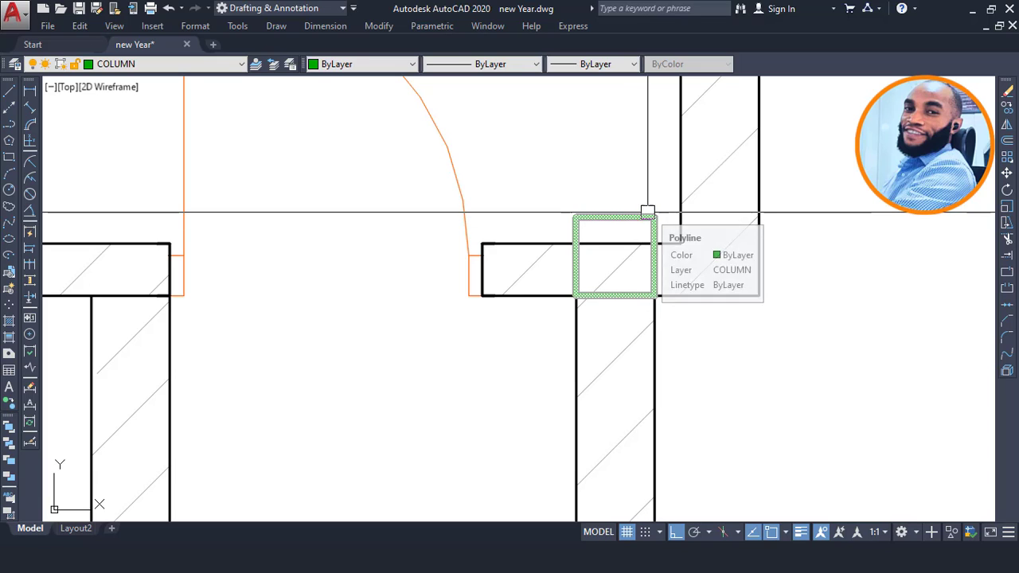
click(585, 244)
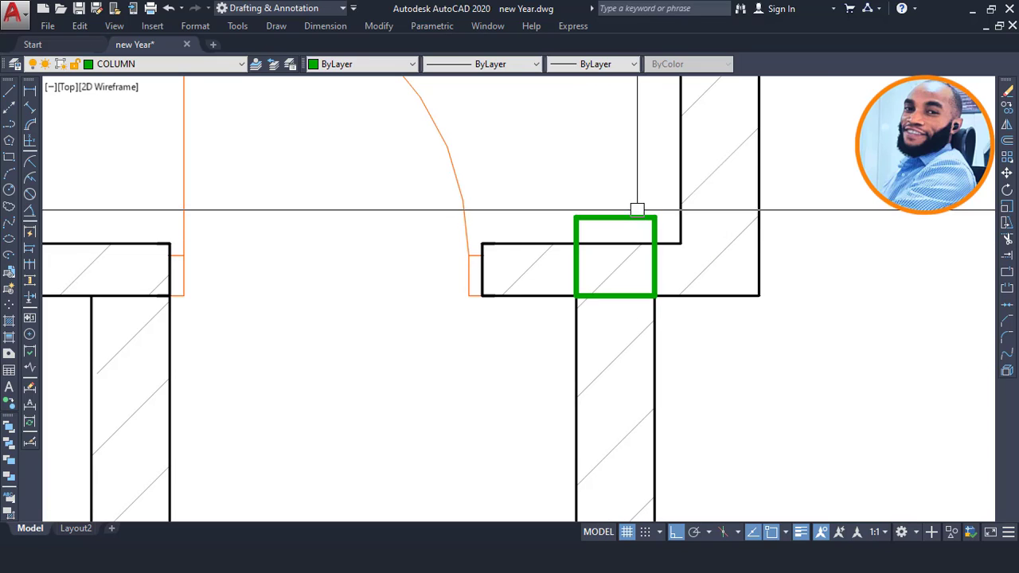
scroll(636, 209, up, 2)
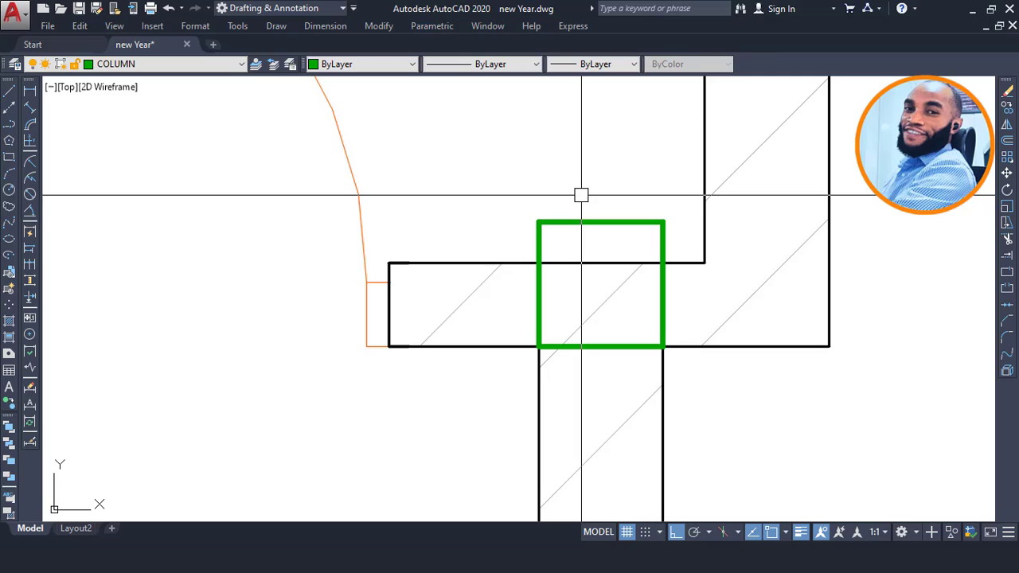
scroll(581, 195, down, 5)
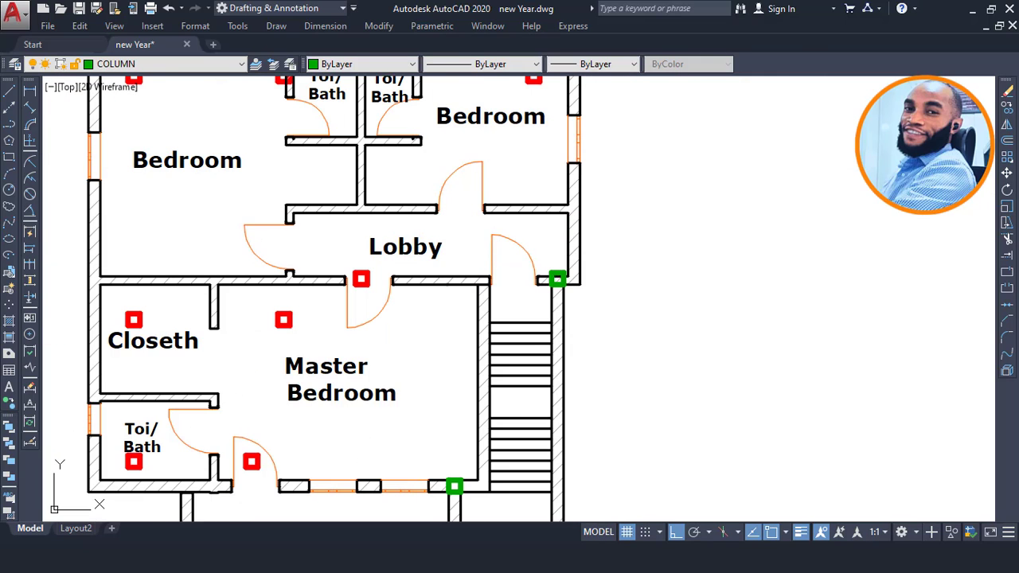
scroll(512, 223, up, 3)
text(M)
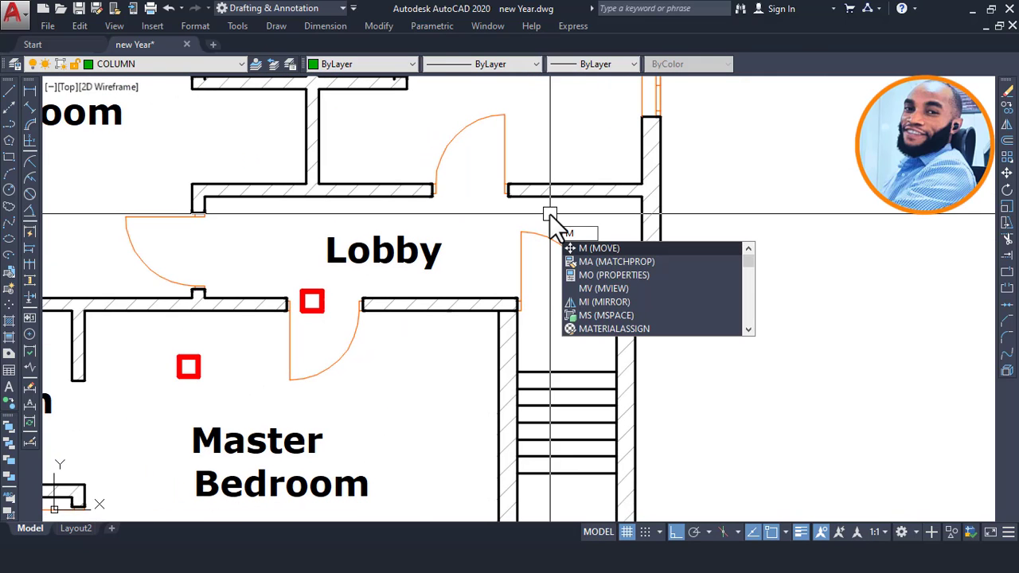
text(A)
key(Return)
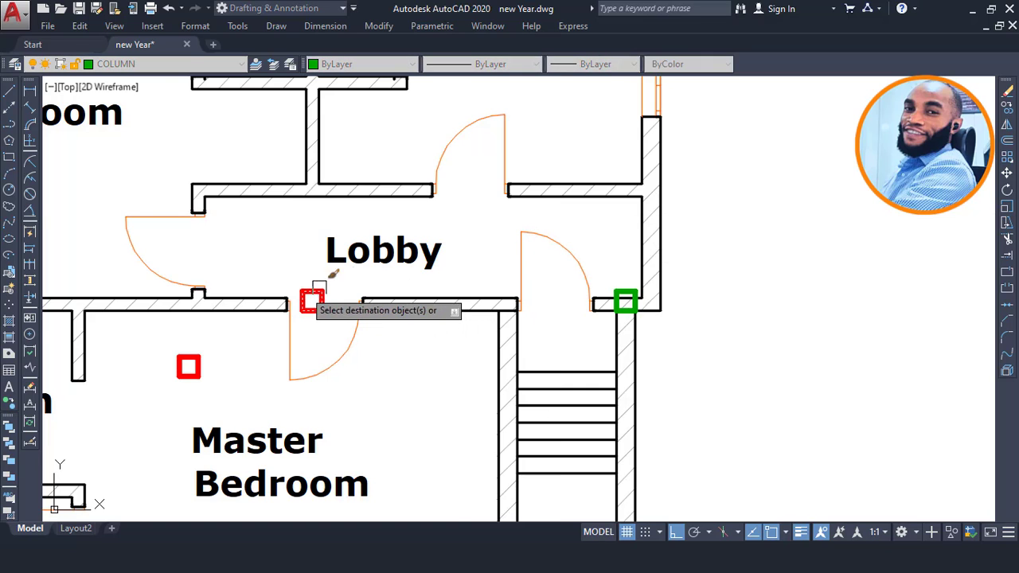
scroll(646, 290, up, 3)
click(637, 309)
scroll(651, 264, down, 2)
scroll(651, 264, down, 5)
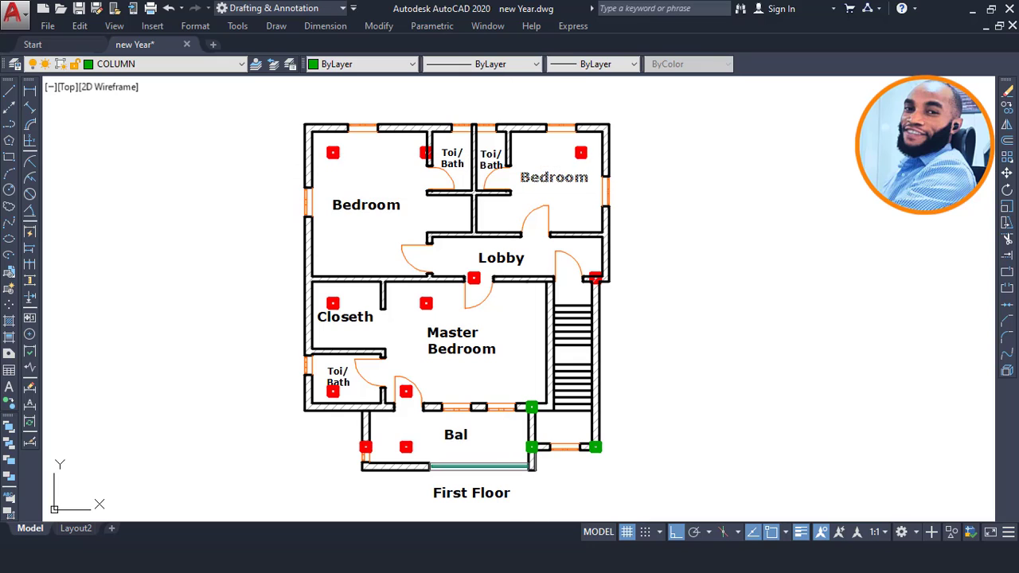
- Switch to ProtaStructure to view the Storey 1 plan, and return to the AutoCAD drawing
click(582, 154)
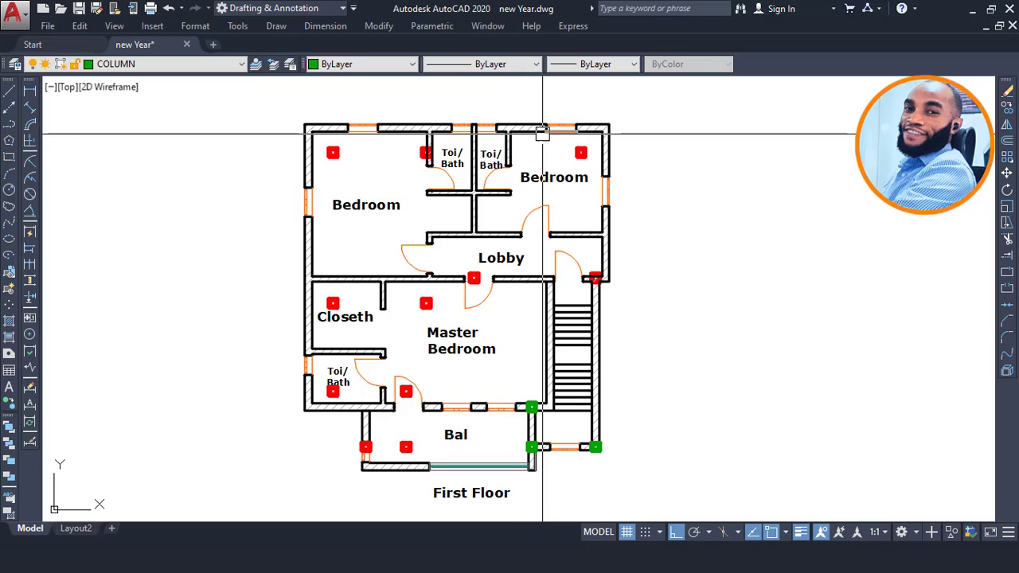
middle_drag(386, 139, 448, 156)
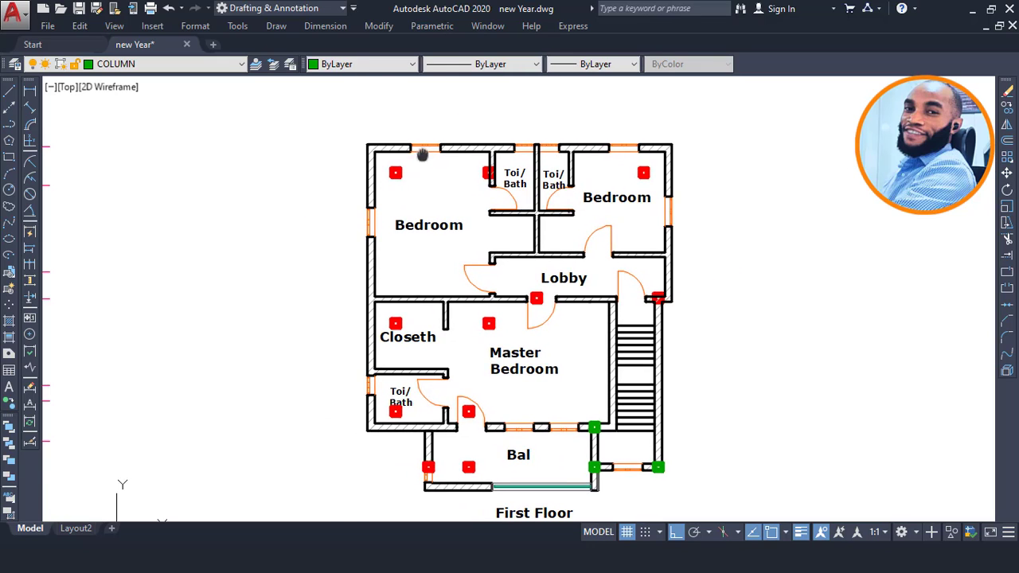
click(469, 557)
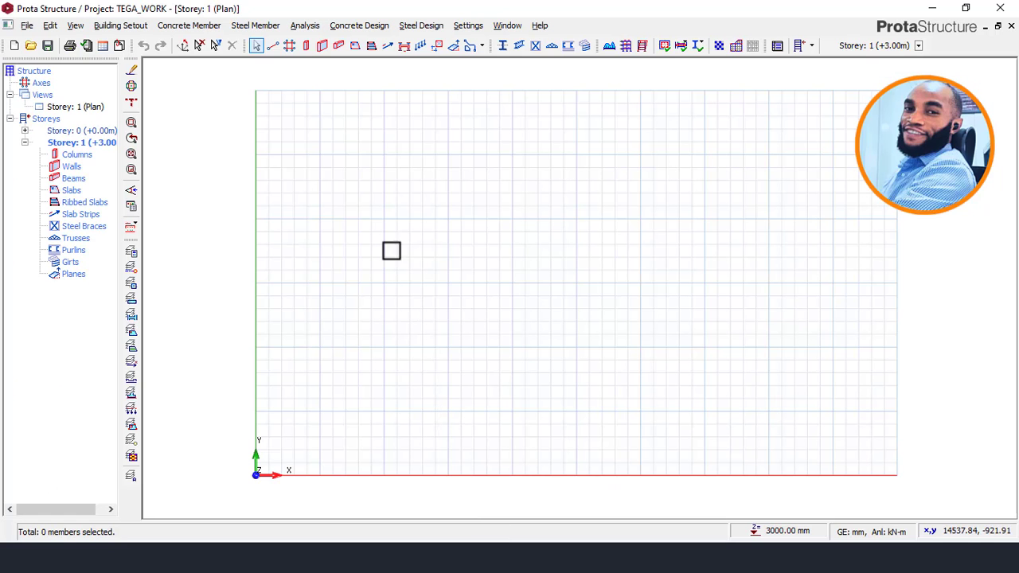
click(932, 8)
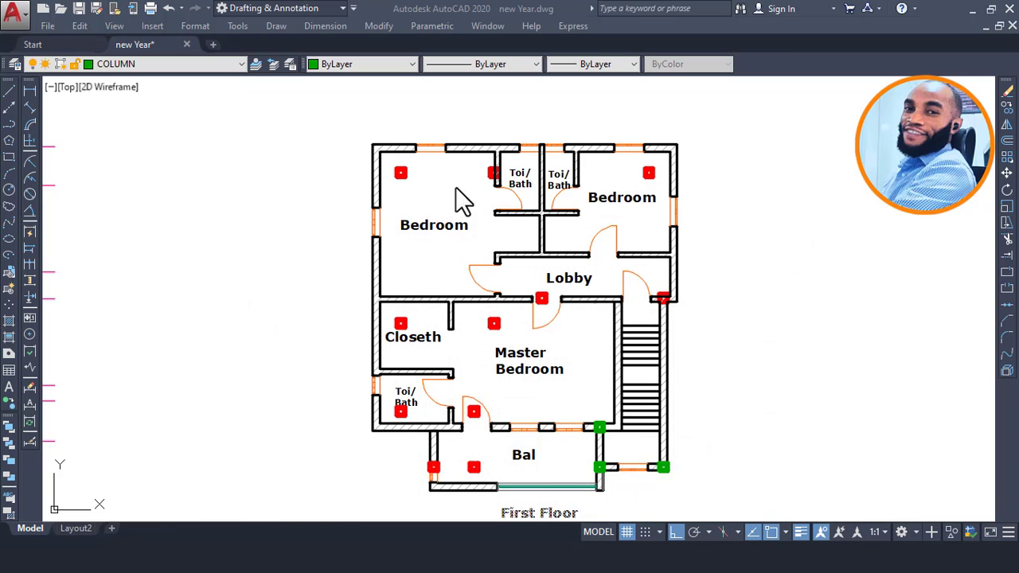
- Compare the red columns in the first floor's rear bedrooms with the ground floor's rear columns and overhang outline
scroll(446, 175, up, 3)
middle_drag(368, 198, 396, 300)
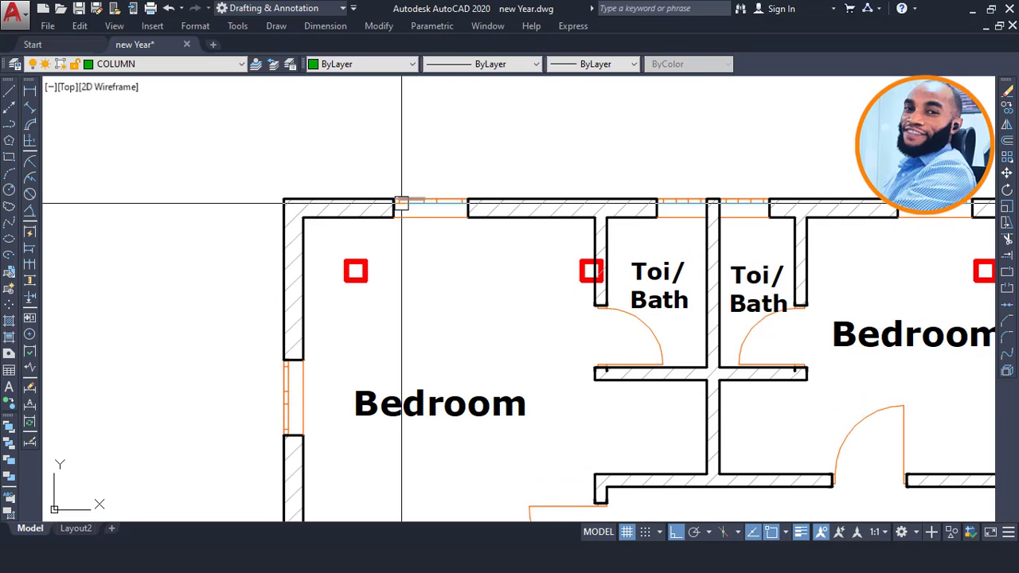
scroll(402, 205, down, 6)
middle_drag(185, 213, 337, 214)
scroll(334, 213, up, 4)
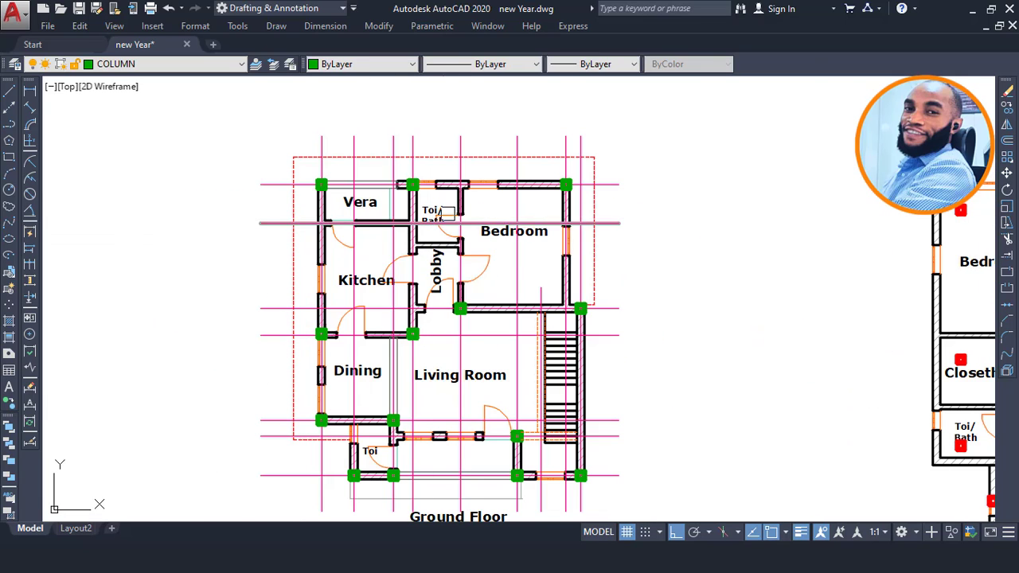
middle_drag(531, 226, 441, 194)
scroll(440, 194, down, 2)
middle_drag(602, 226, 450, 216)
scroll(596, 191, up, 2)
middle_drag(525, 175, 378, 190)
scroll(395, 162, up, 2)
scroll(389, 155, up, 4)
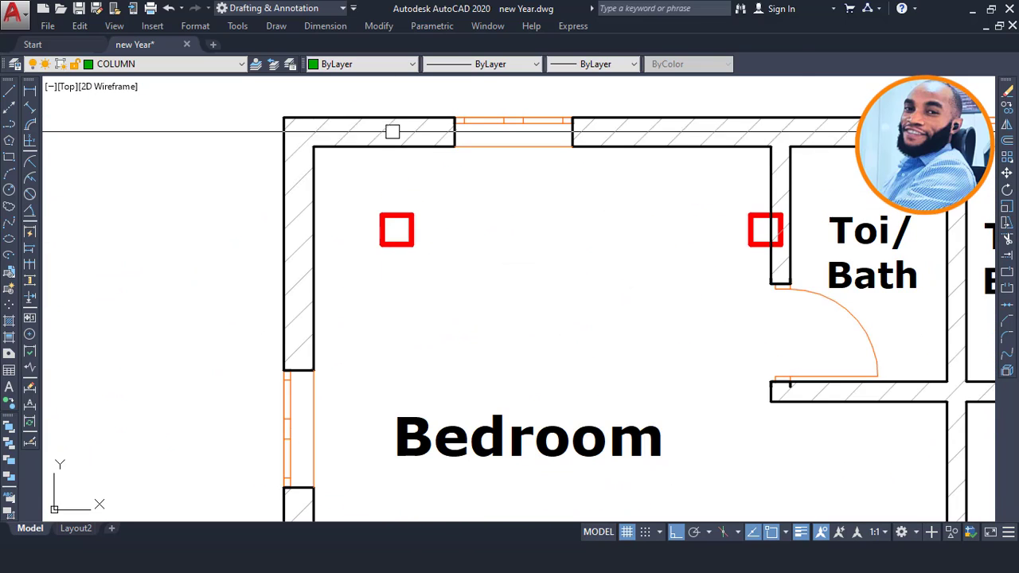
scroll(689, 147, down, 4)
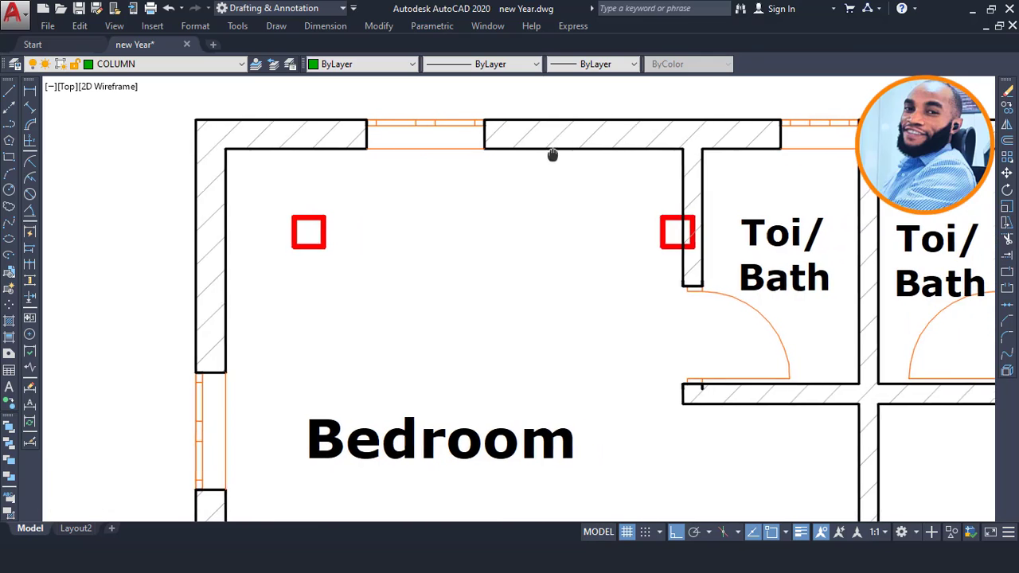
- Compare the first floor's red bedroom columns with the ground floor column layout, grid lines and dashed overhang outline
middle_drag(760, 197, 524, 144)
scroll(526, 144, down, 2)
mouse_move(387, 293)
middle_down()
mouse_move(529, 263)
mouse_move(515, 294)
middle_up()
scroll(513, 283, down, 2)
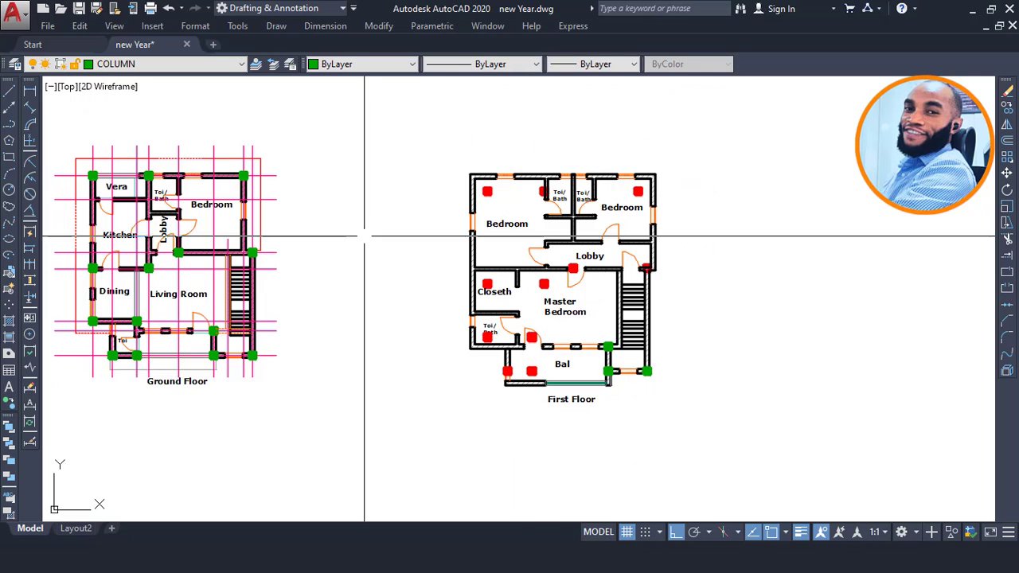
middle_drag(303, 221, 422, 231)
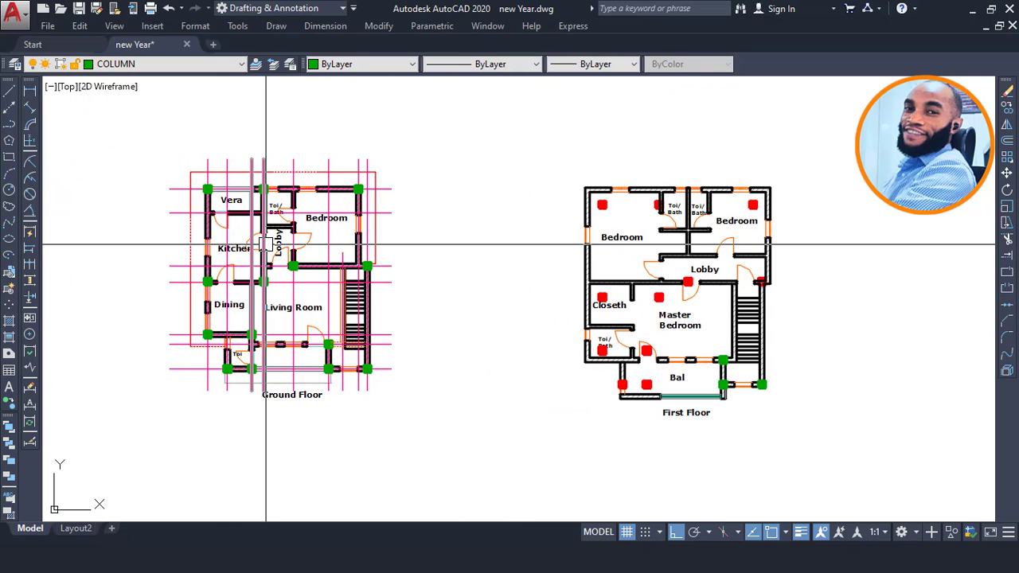
scroll(226, 221, up, 2)
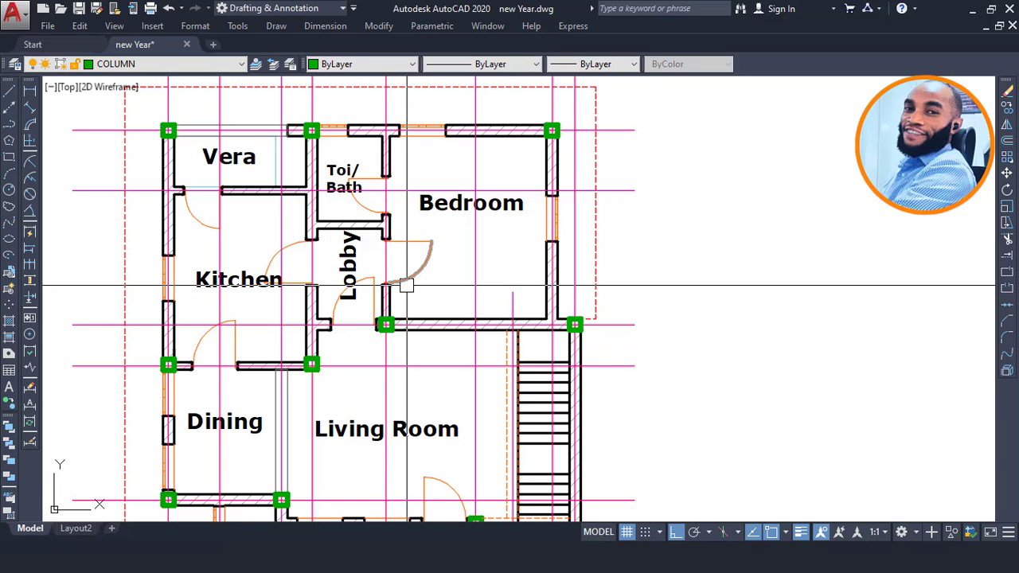
scroll(408, 284, down, 3)
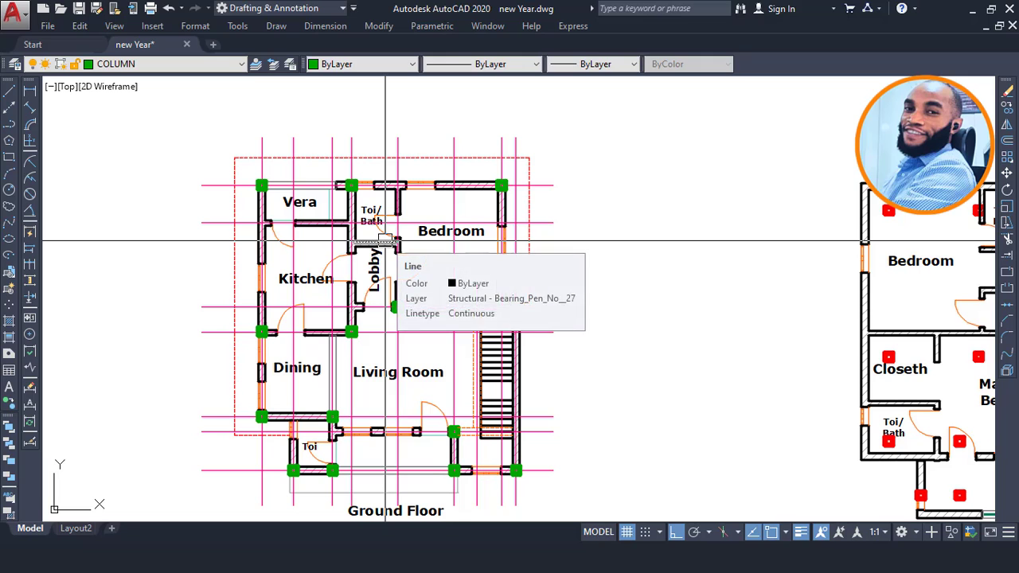
middle_drag(442, 190, 431, 145)
mouse_move(780, 331)
middle_down()
mouse_move(527, 297)
mouse_move(339, 287)
middle_up()
middle_drag(561, 155, 736, 169)
middle_drag(256, 187, 478, 186)
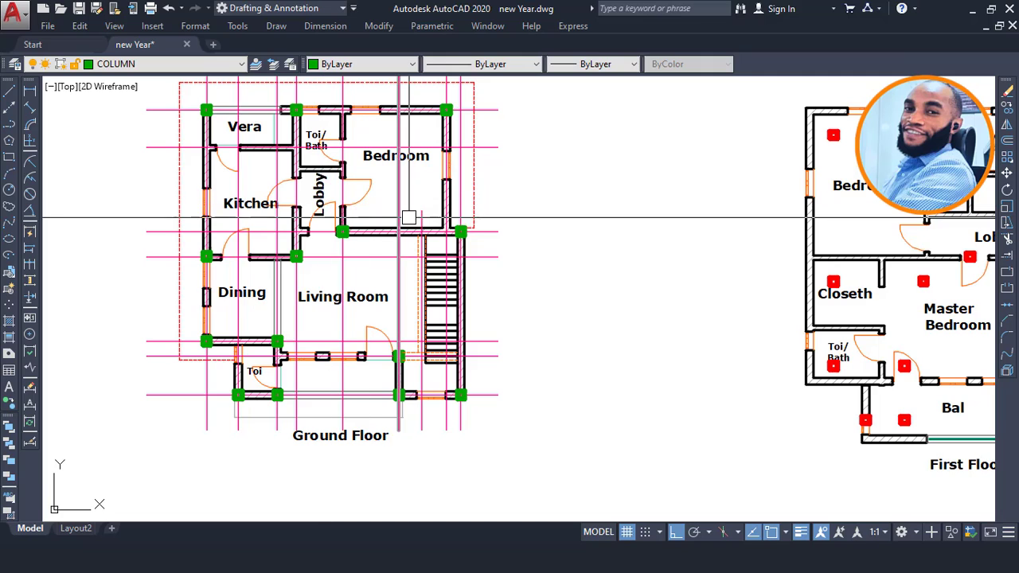
- Review the red and green columns across the whole first floor plan against its walls, doors and staircase
middle_drag(656, 259, 506, 252)
middle_drag(645, 231, 478, 217)
middle_drag(674, 238, 517, 224)
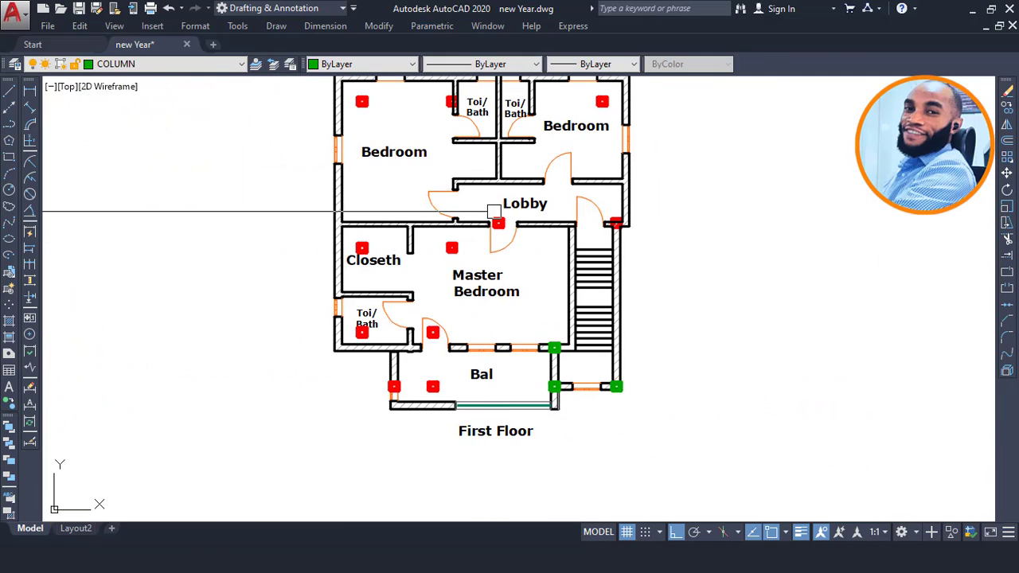
middle_drag(516, 296, 499, 314)
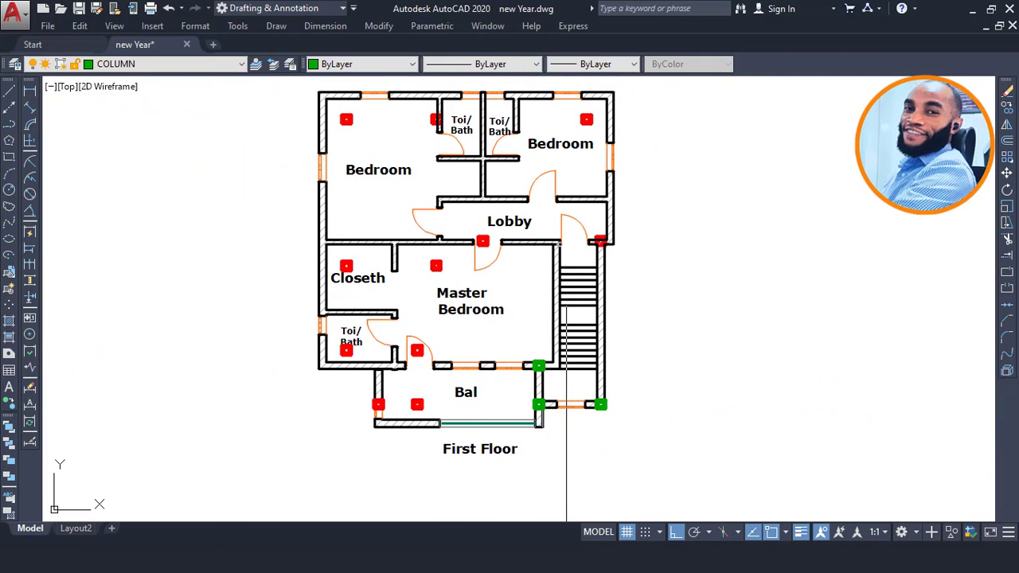
middle_drag(439, 296, 666, 305)
scroll(255, 300, down, 4)
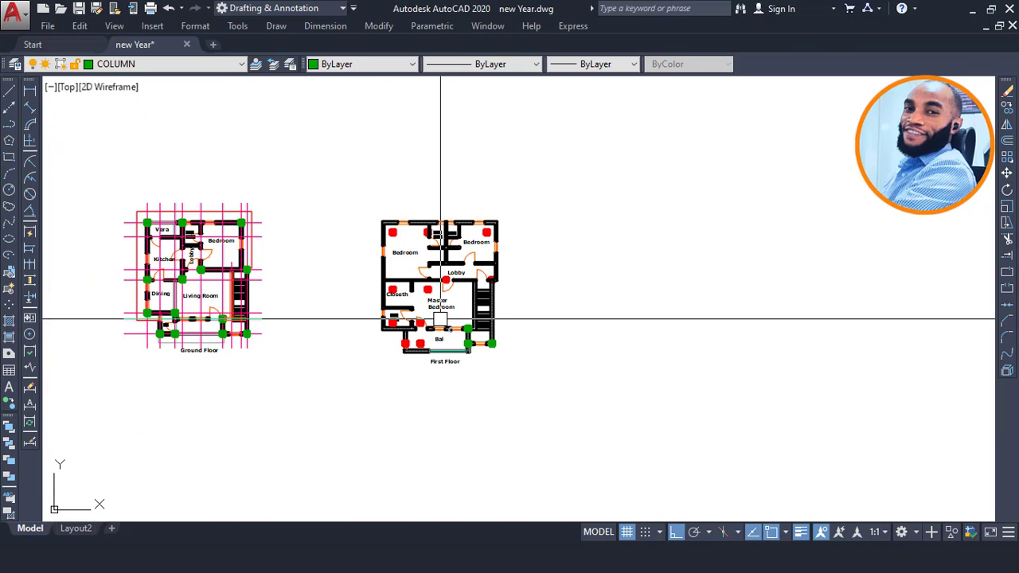
scroll(405, 279, up, 3)
- Examine the gap between the ground floor's rear bedroom columns and the red dashed overhang outline
middle_drag(404, 279, 485, 253)
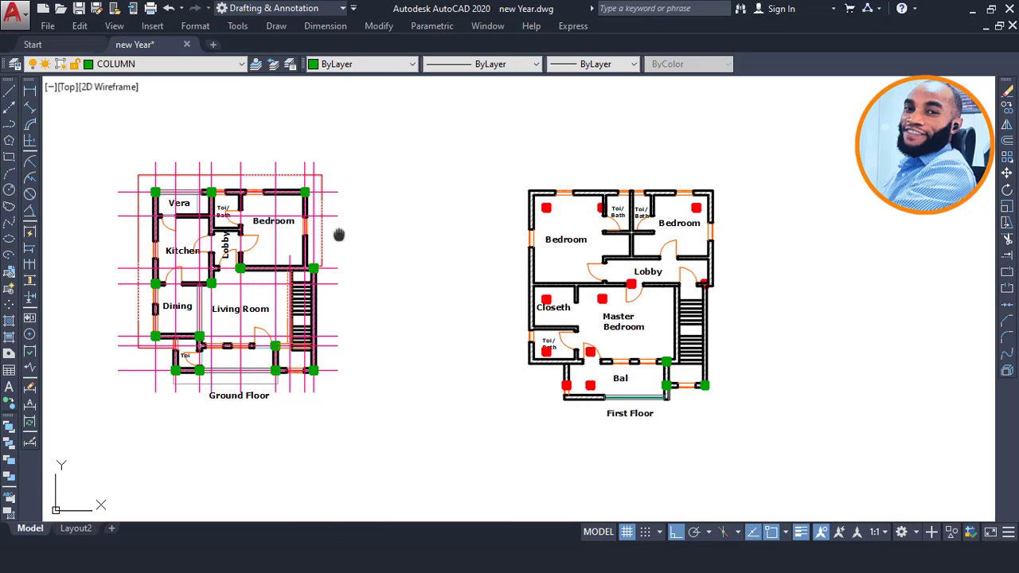
middle_drag(324, 210, 412, 198)
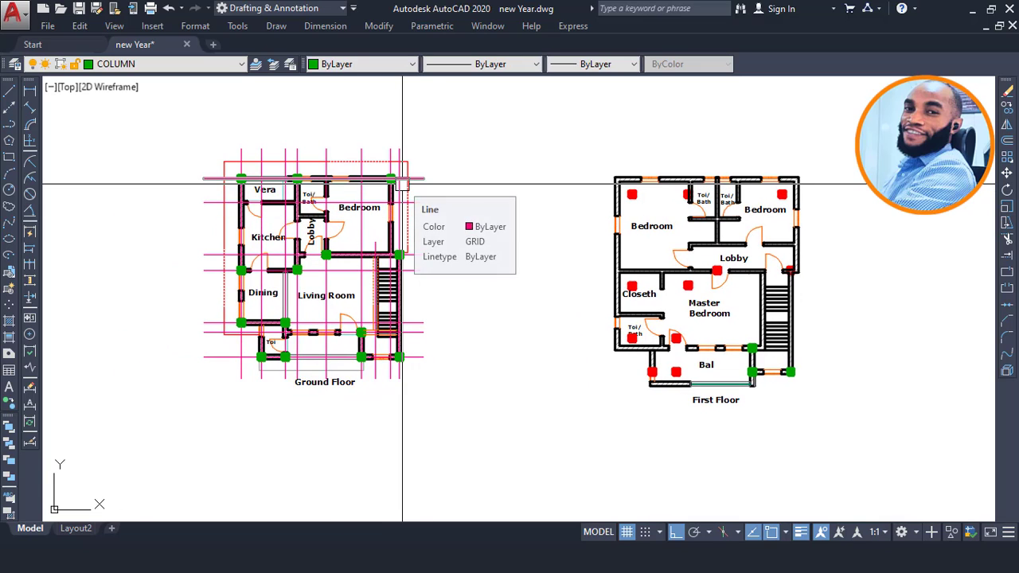
scroll(381, 182, up, 2)
scroll(380, 182, up, 2)
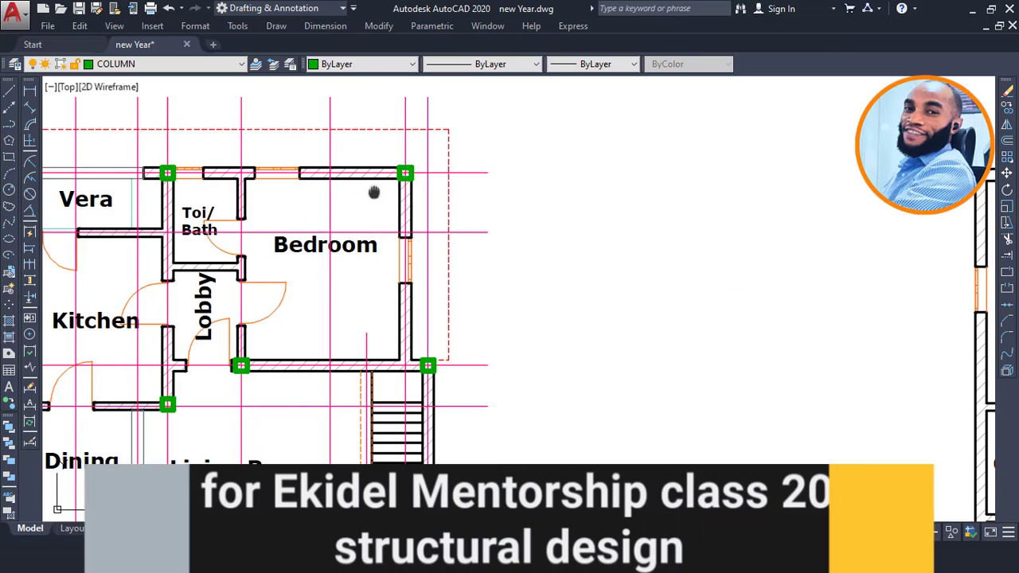
middle_drag(381, 183, 447, 165)
scroll(447, 165, down, 4)
scroll(448, 164, up, 4)
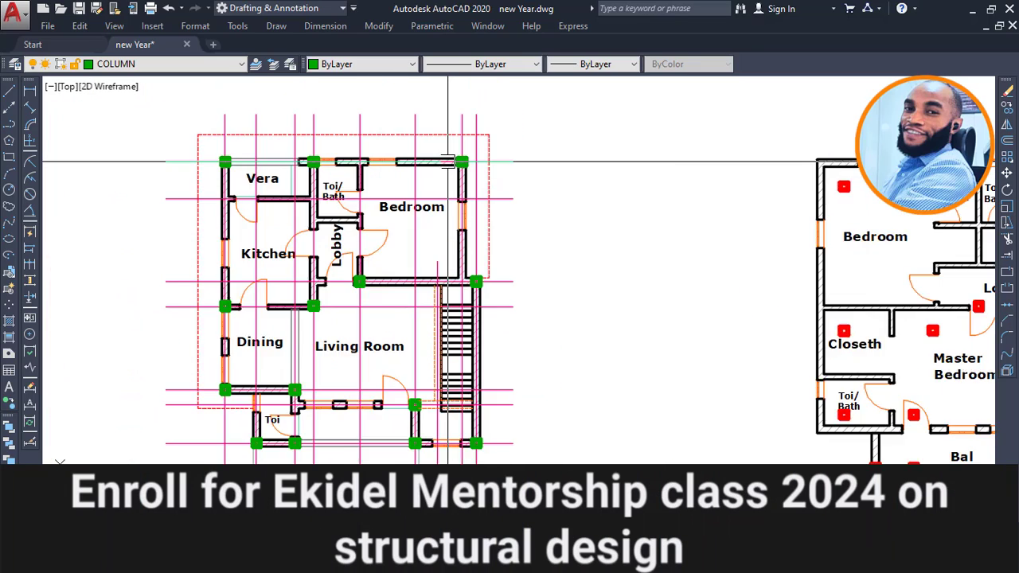
middle_drag(433, 172, 525, 174)
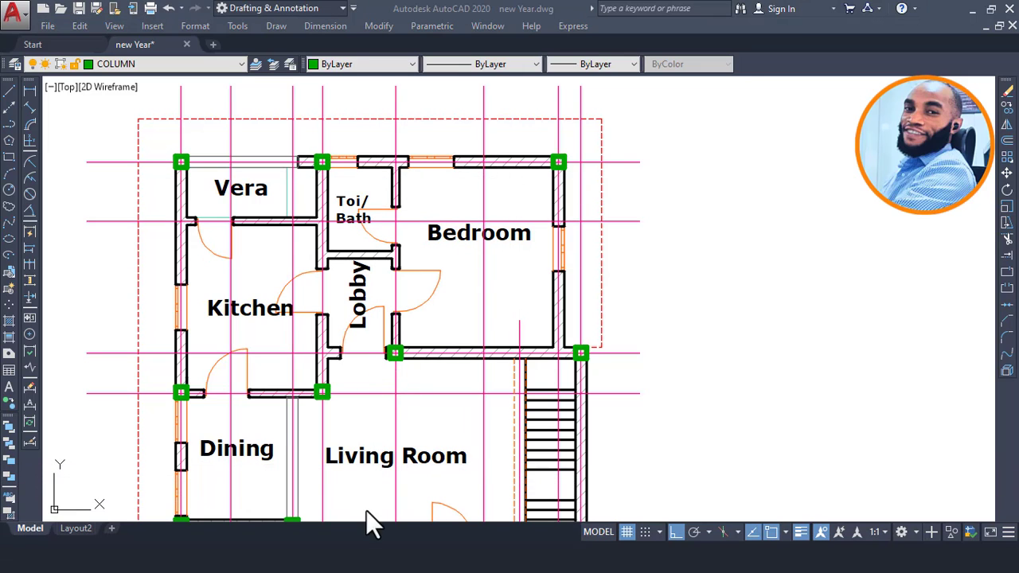
- Calculate 480 ÷ 3 in Calculator, and return to the ground and first floor plans in AutoCAD
click(160, 410)
click(220, 372)
click(222, 487)
click(333, 338)
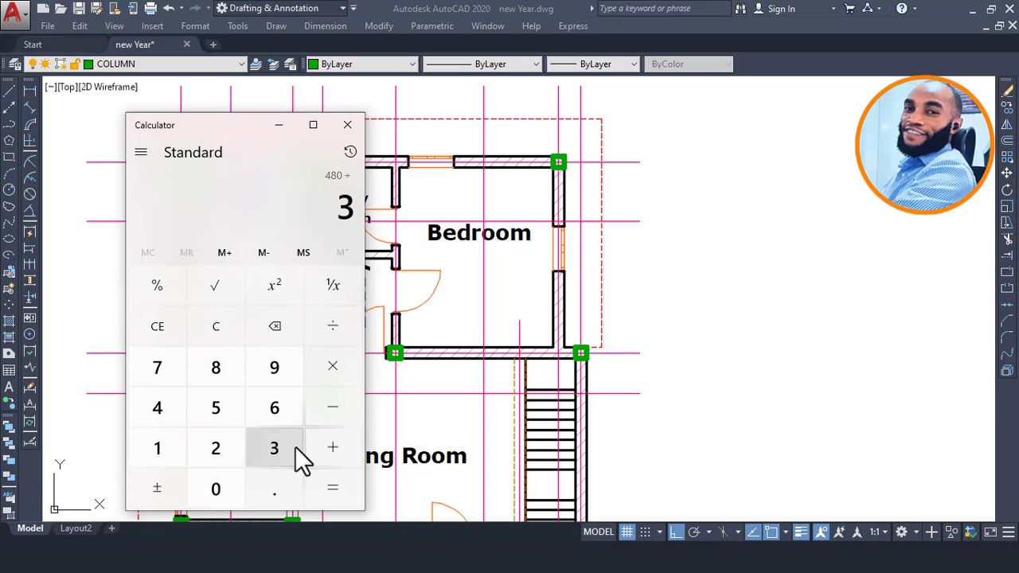
click(332, 487)
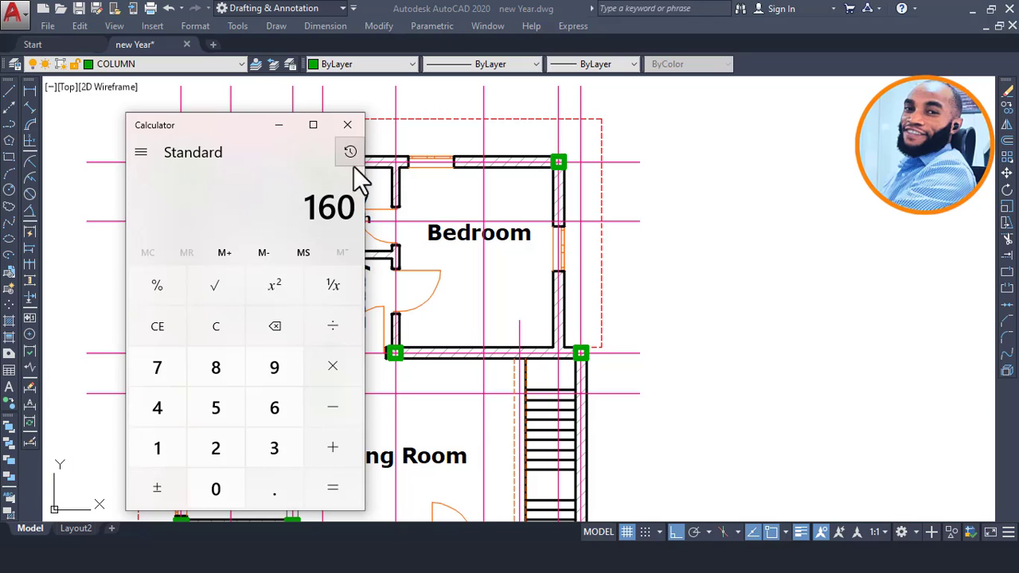
click(278, 125)
scroll(431, 166, down, 4)
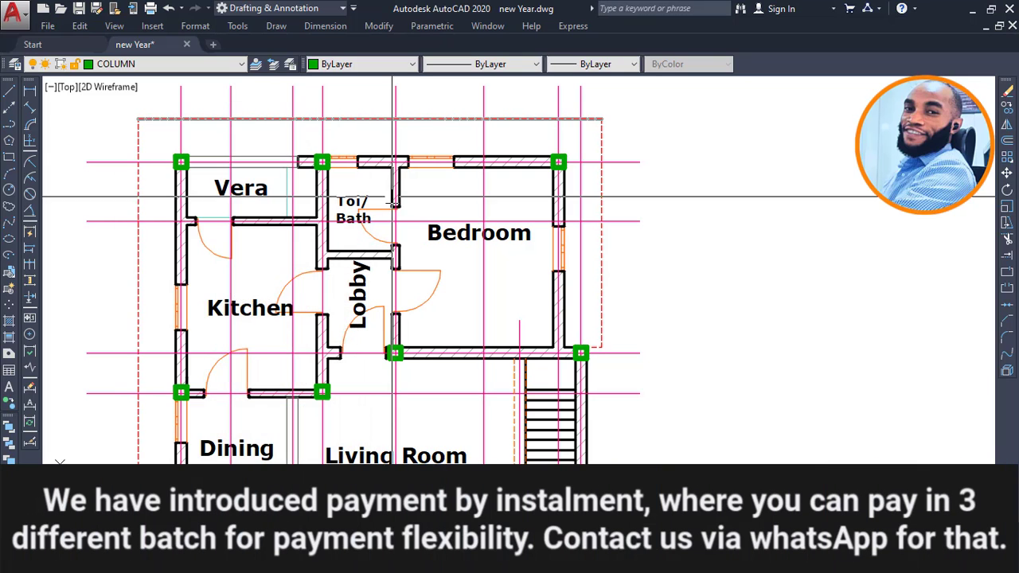
middle_drag(731, 175, 610, 176)
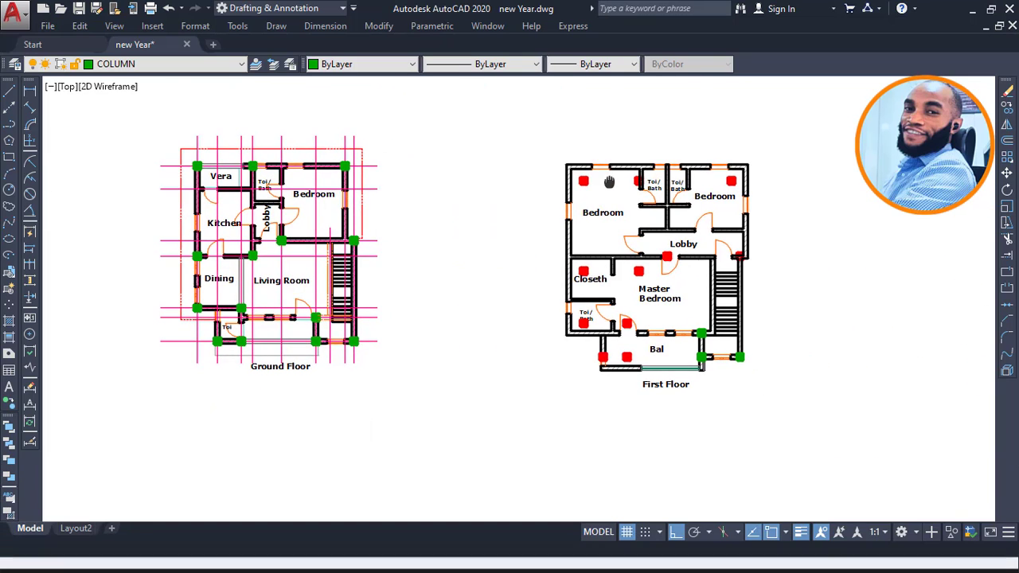